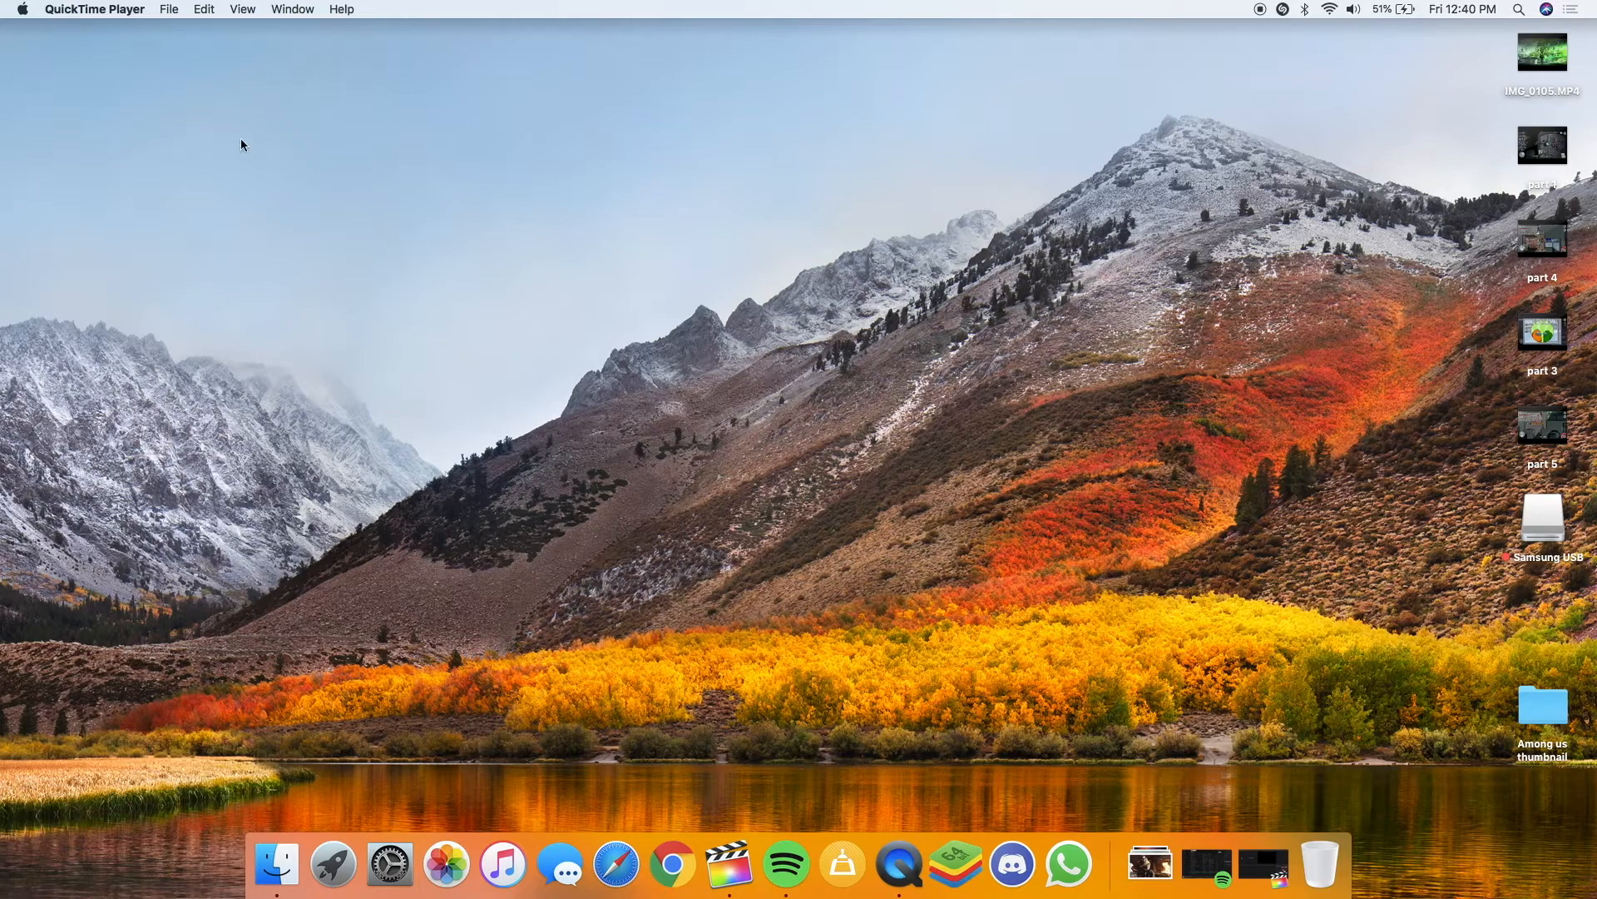
# Open Control Center over the Among Us match and stop the iPhone screen recording
pyautogui.moveTo(8, 49); pyautogui.dragTo(146, 337)
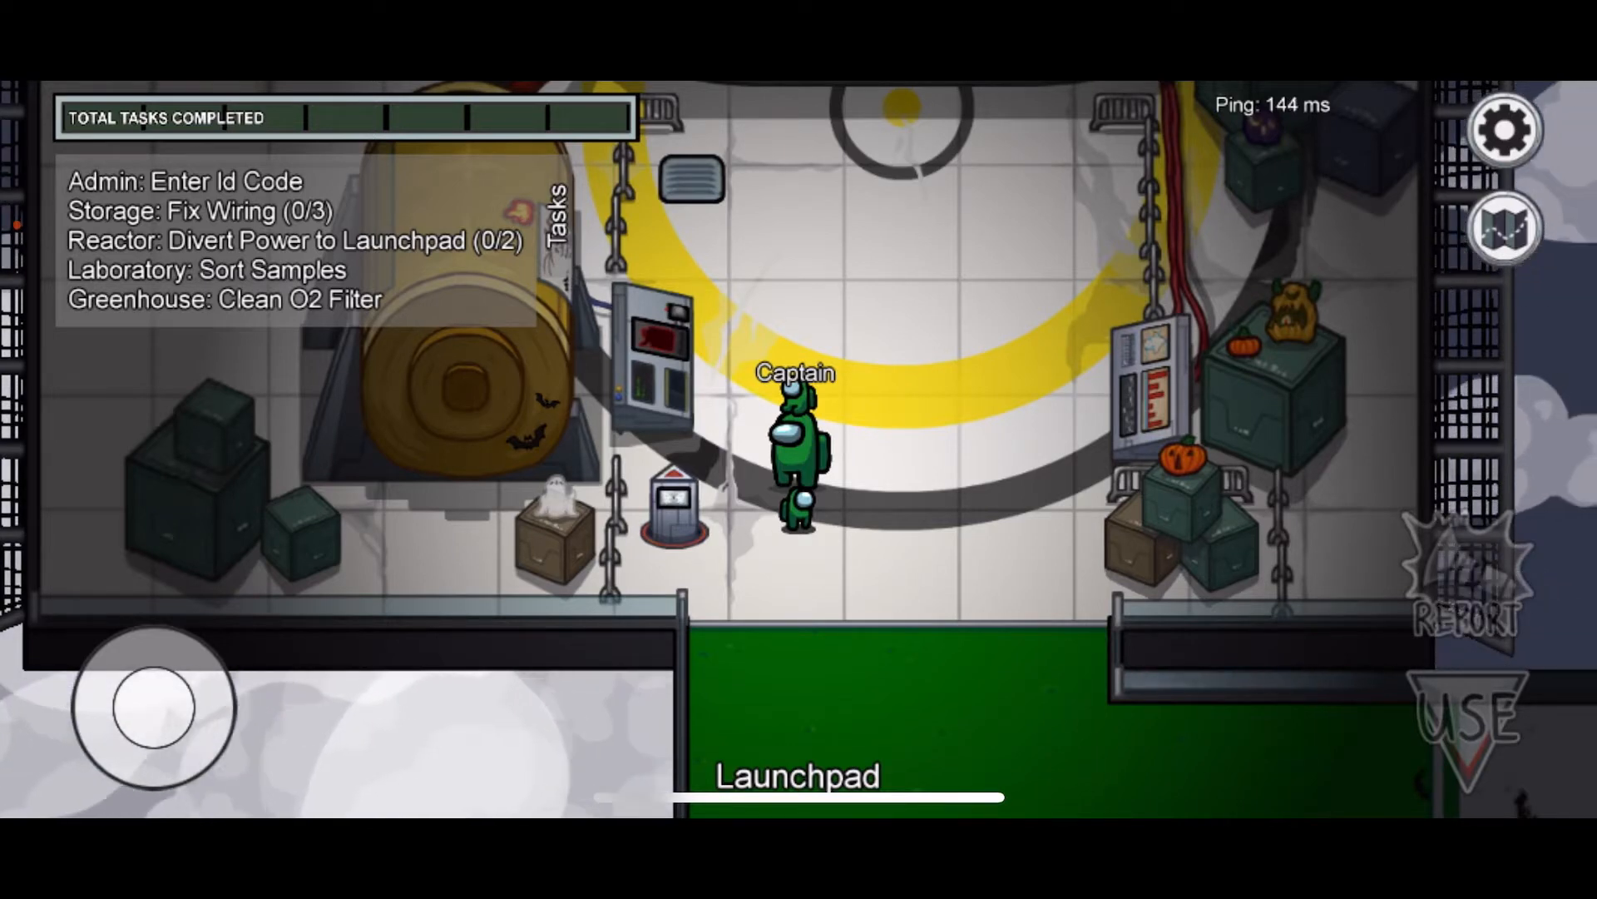
pyautogui.moveTo(1481, 85); pyautogui.dragTo(1481, 399)
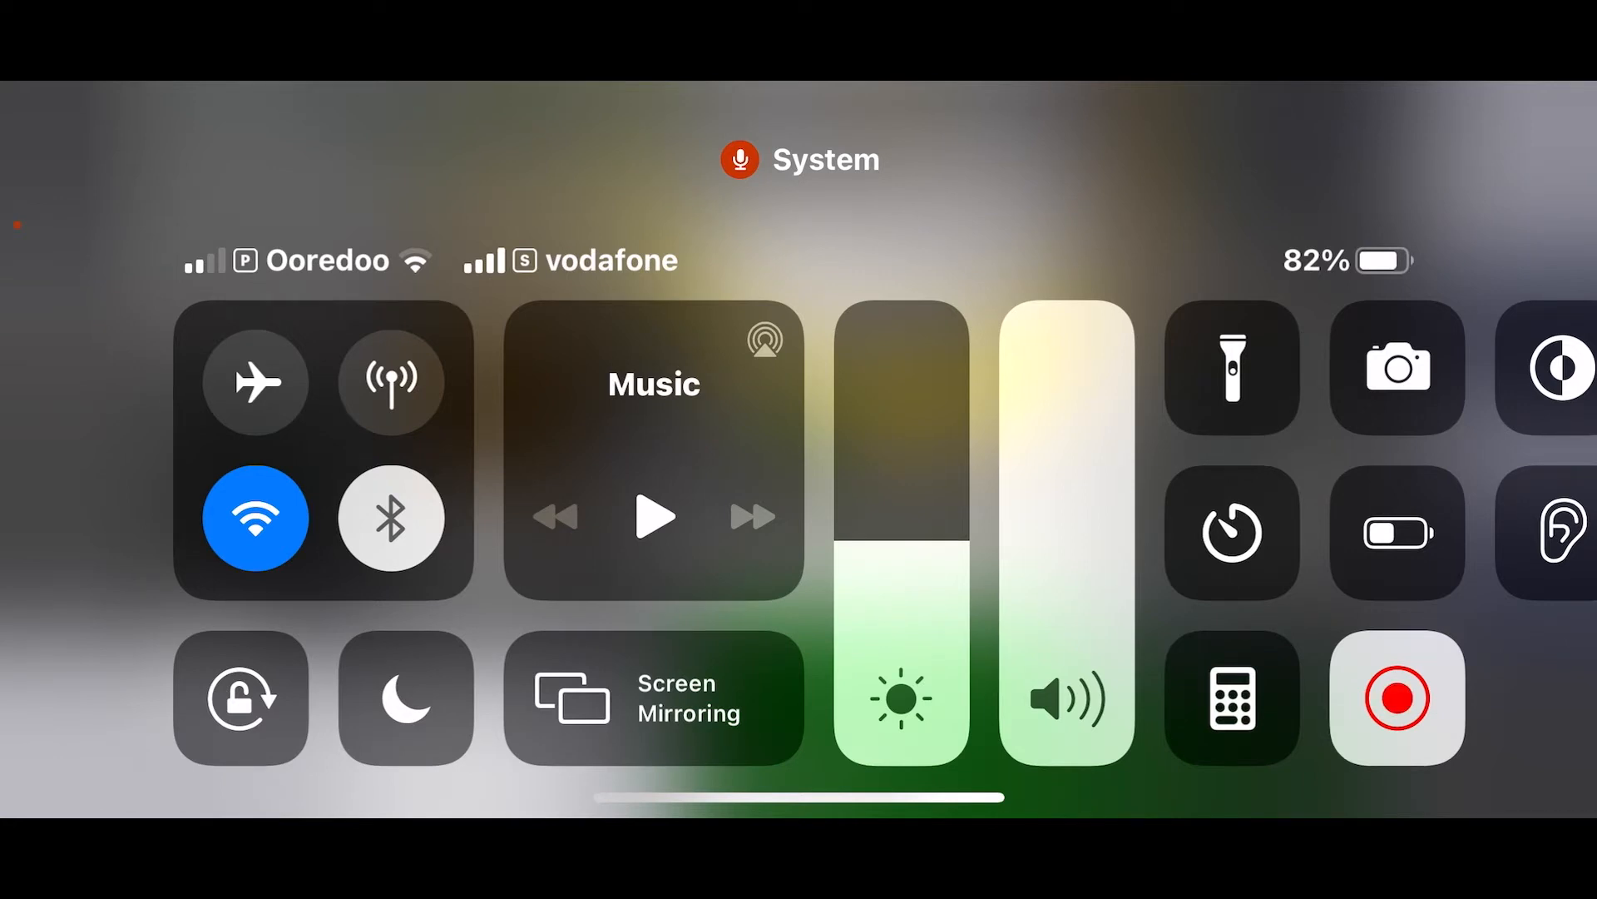
pyautogui.click(1398, 698)
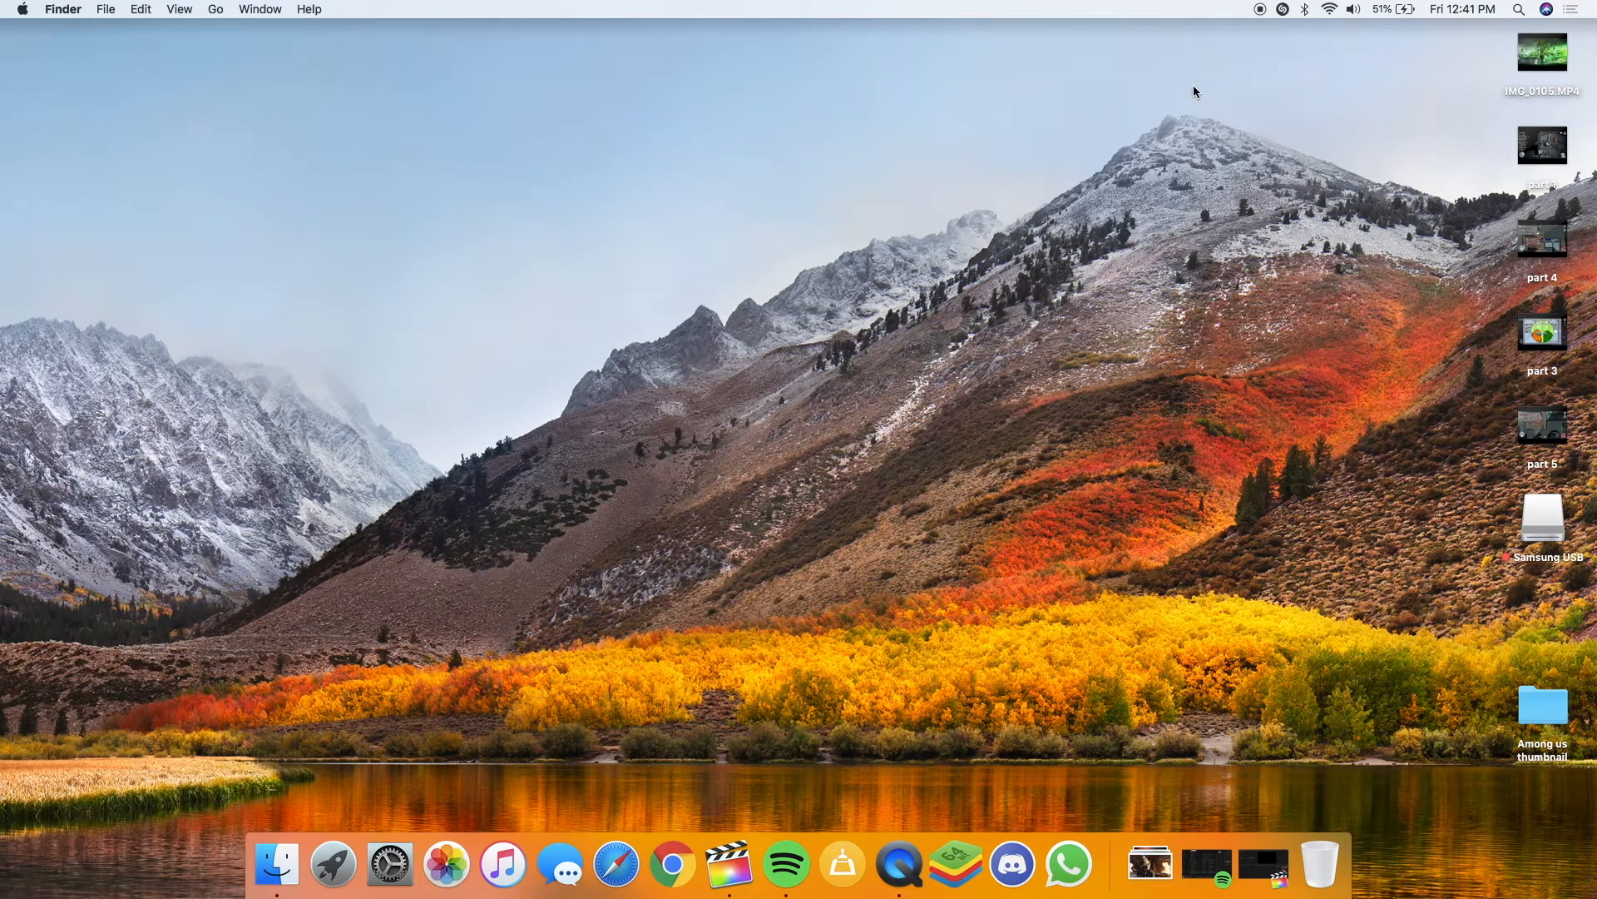
# Launch Final Cut Pro from the Dock
pyautogui.moveTo(280, 236); pyautogui.dragTo(861, 494)
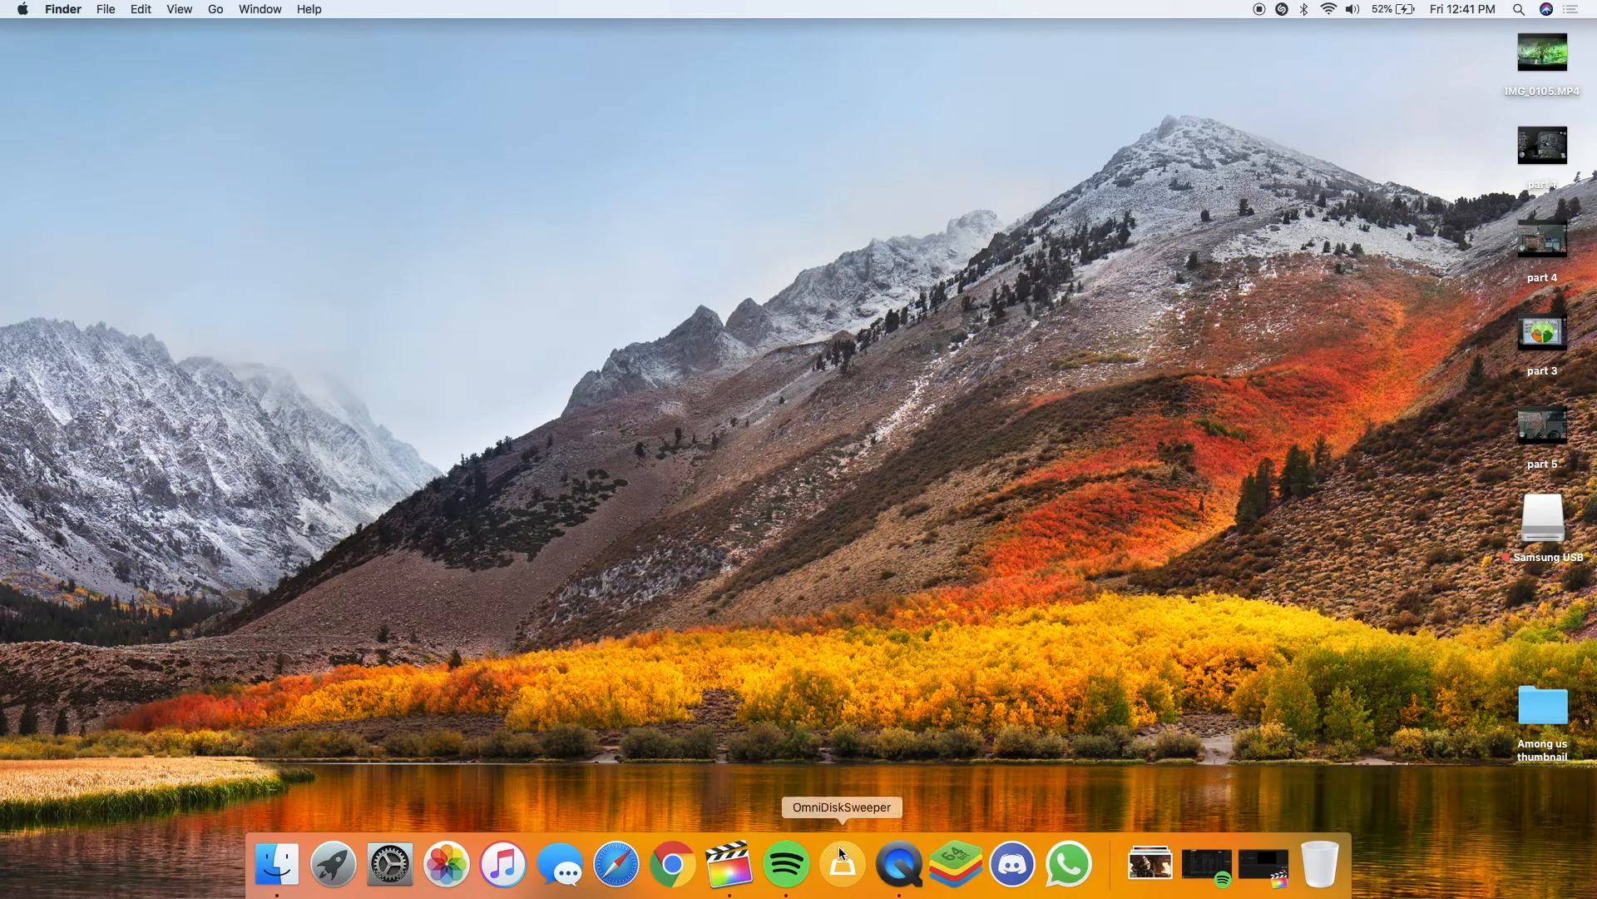
pyautogui.click(728, 865)
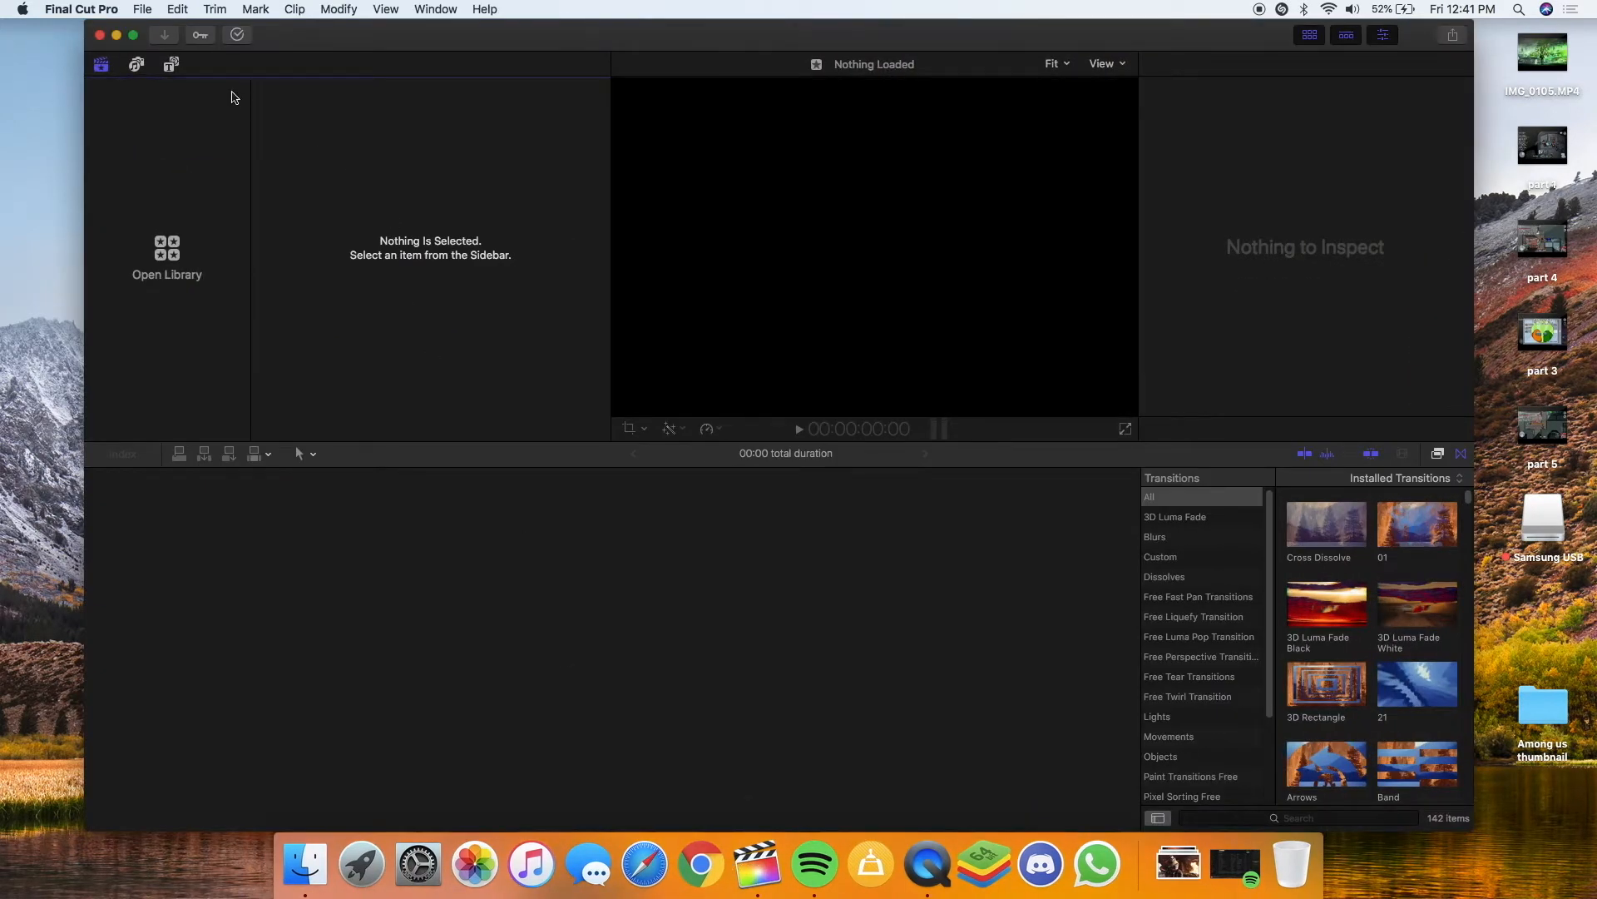
# Create and save a new library named am
pyautogui.click(184, 8)
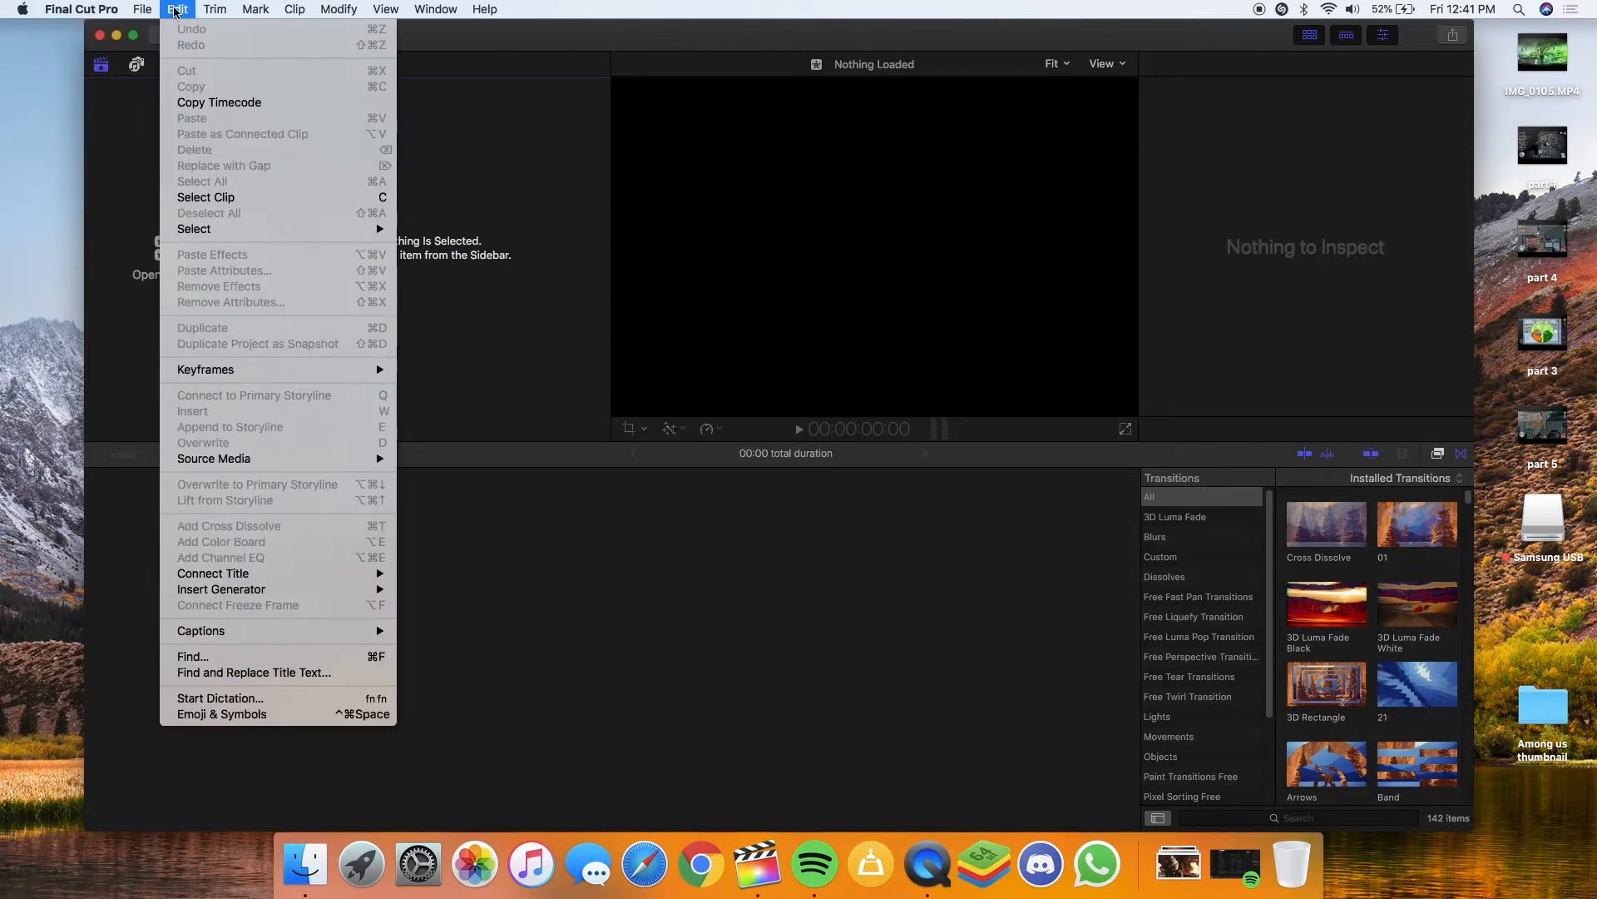
pyautogui.moveTo(366, 33)
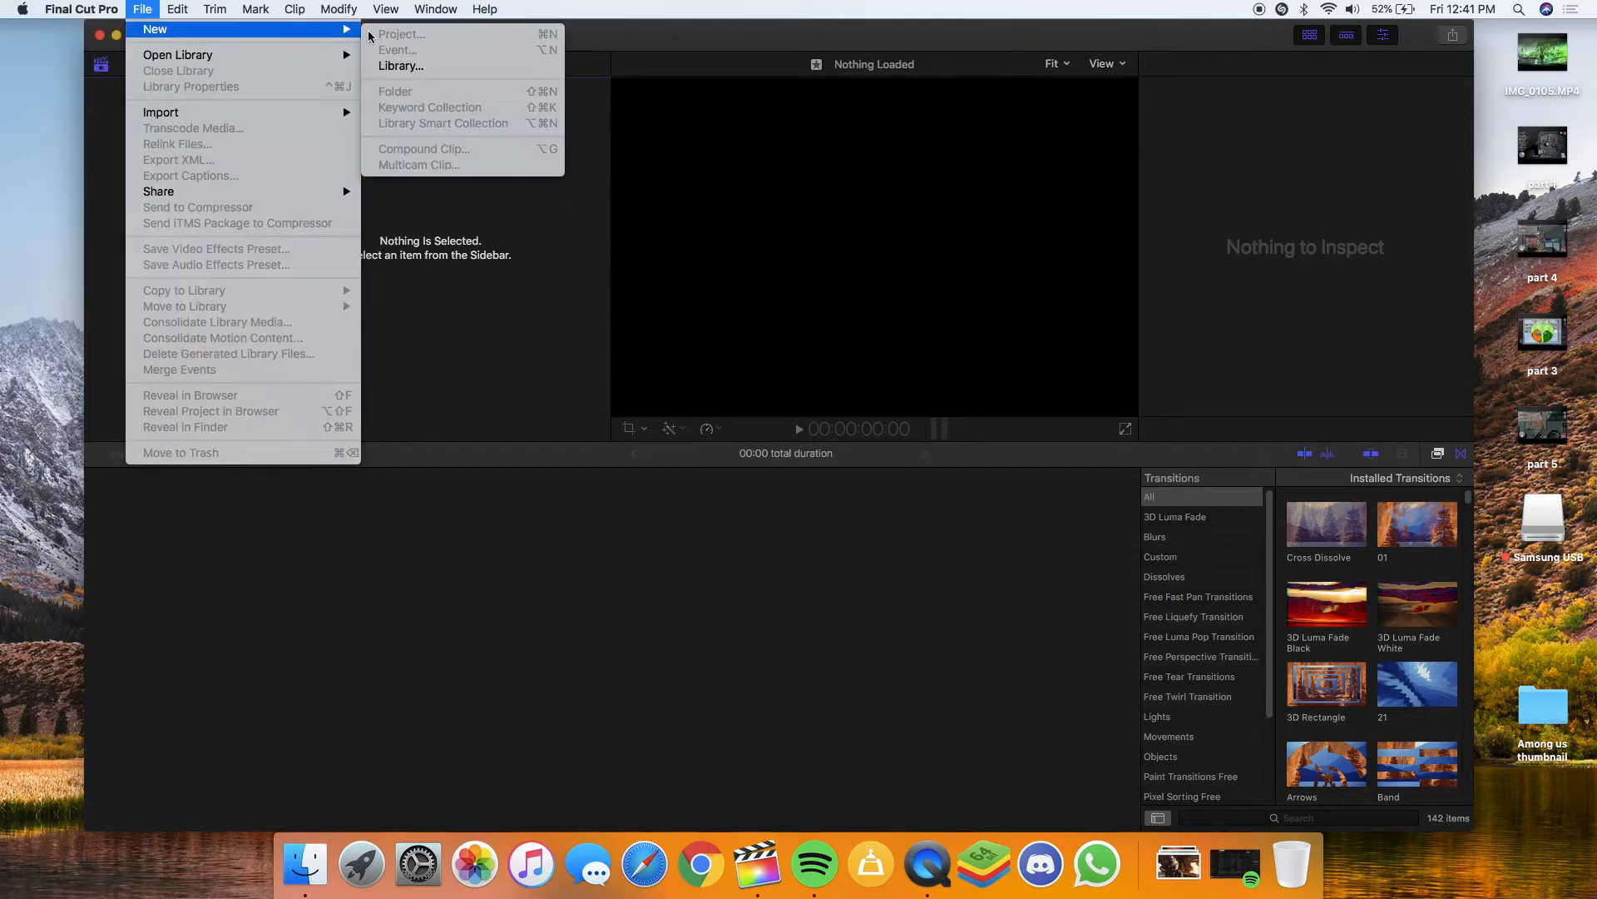
pyautogui.click(405, 68)
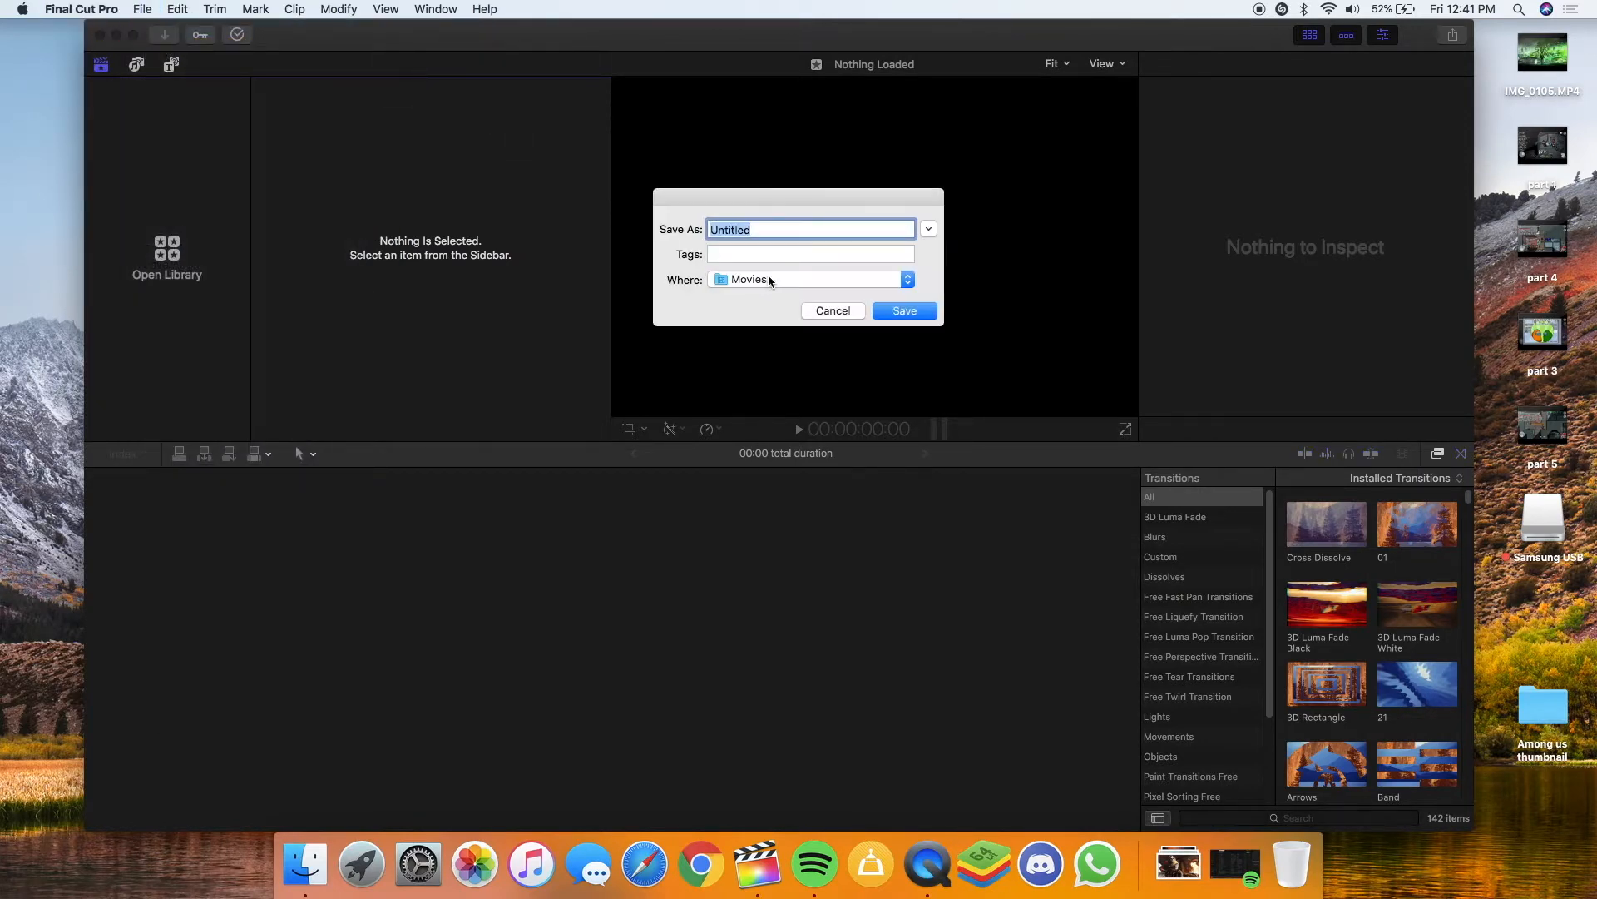
pyautogui.write('a m')
pyautogui.click(916, 315)
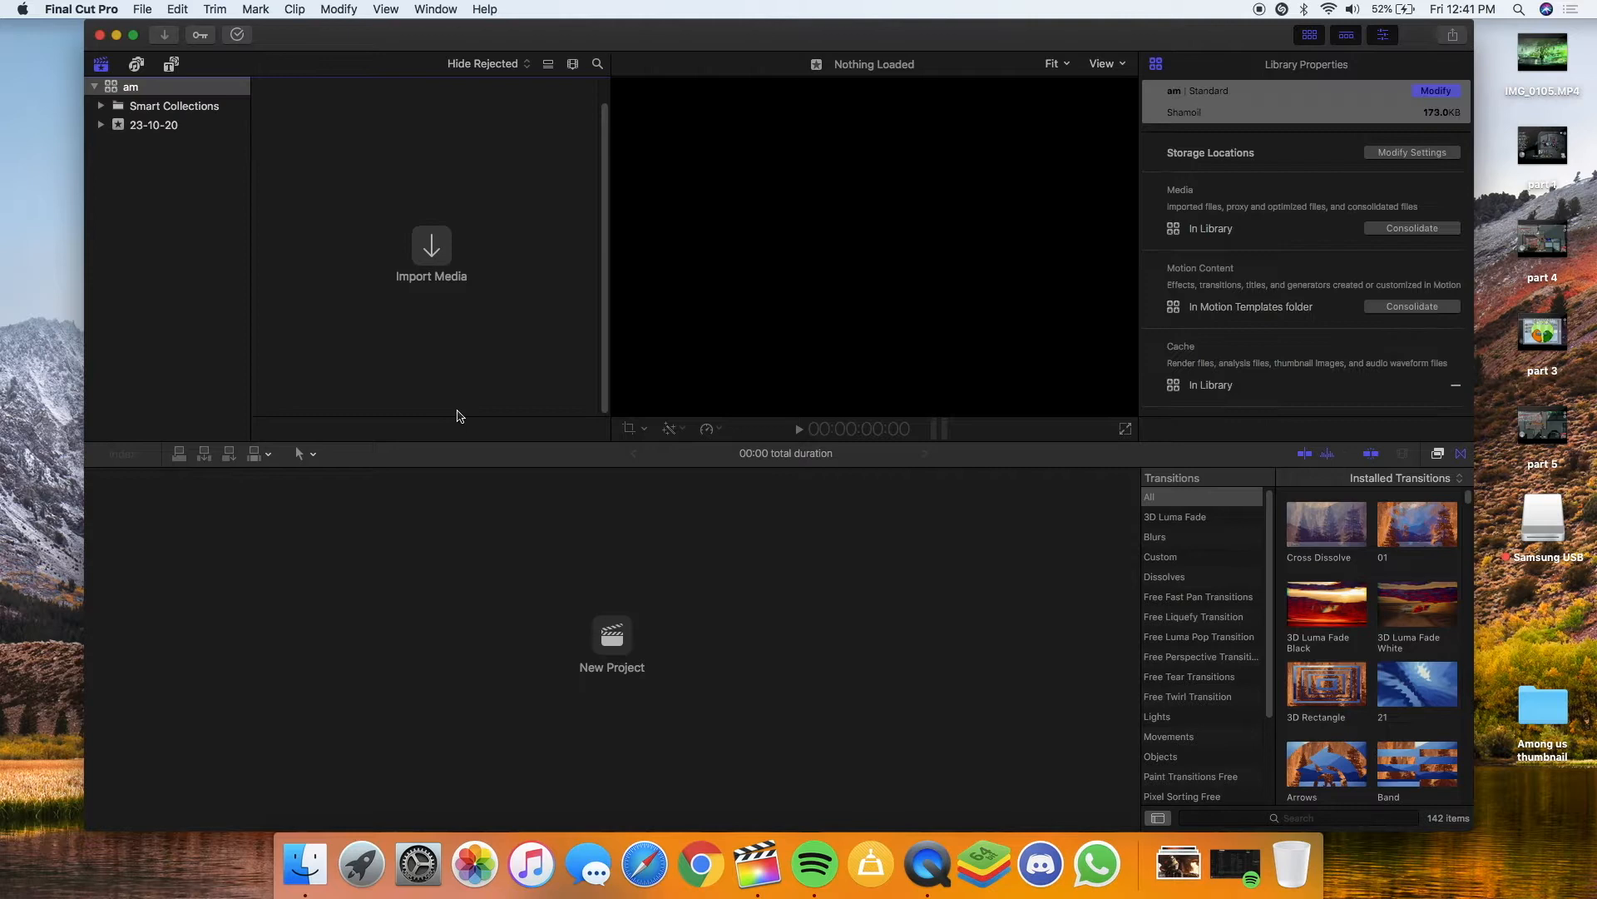
# Create a new project named am inside the library
pyautogui.click(613, 637)
pyautogui.click(904, 221)
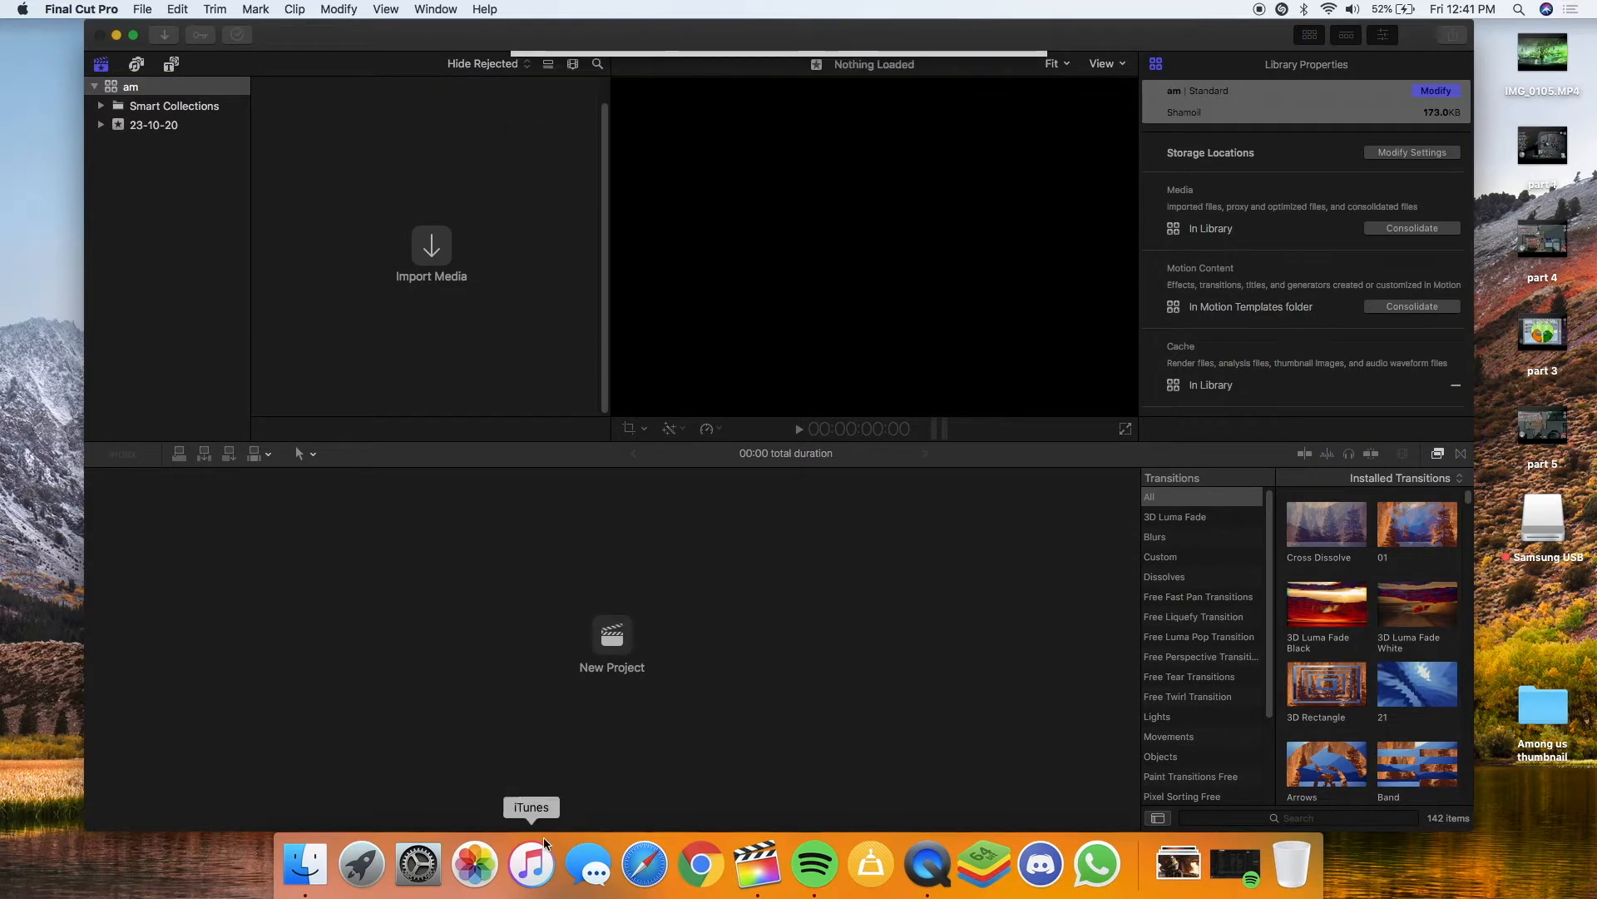
pyautogui.click(612, 636)
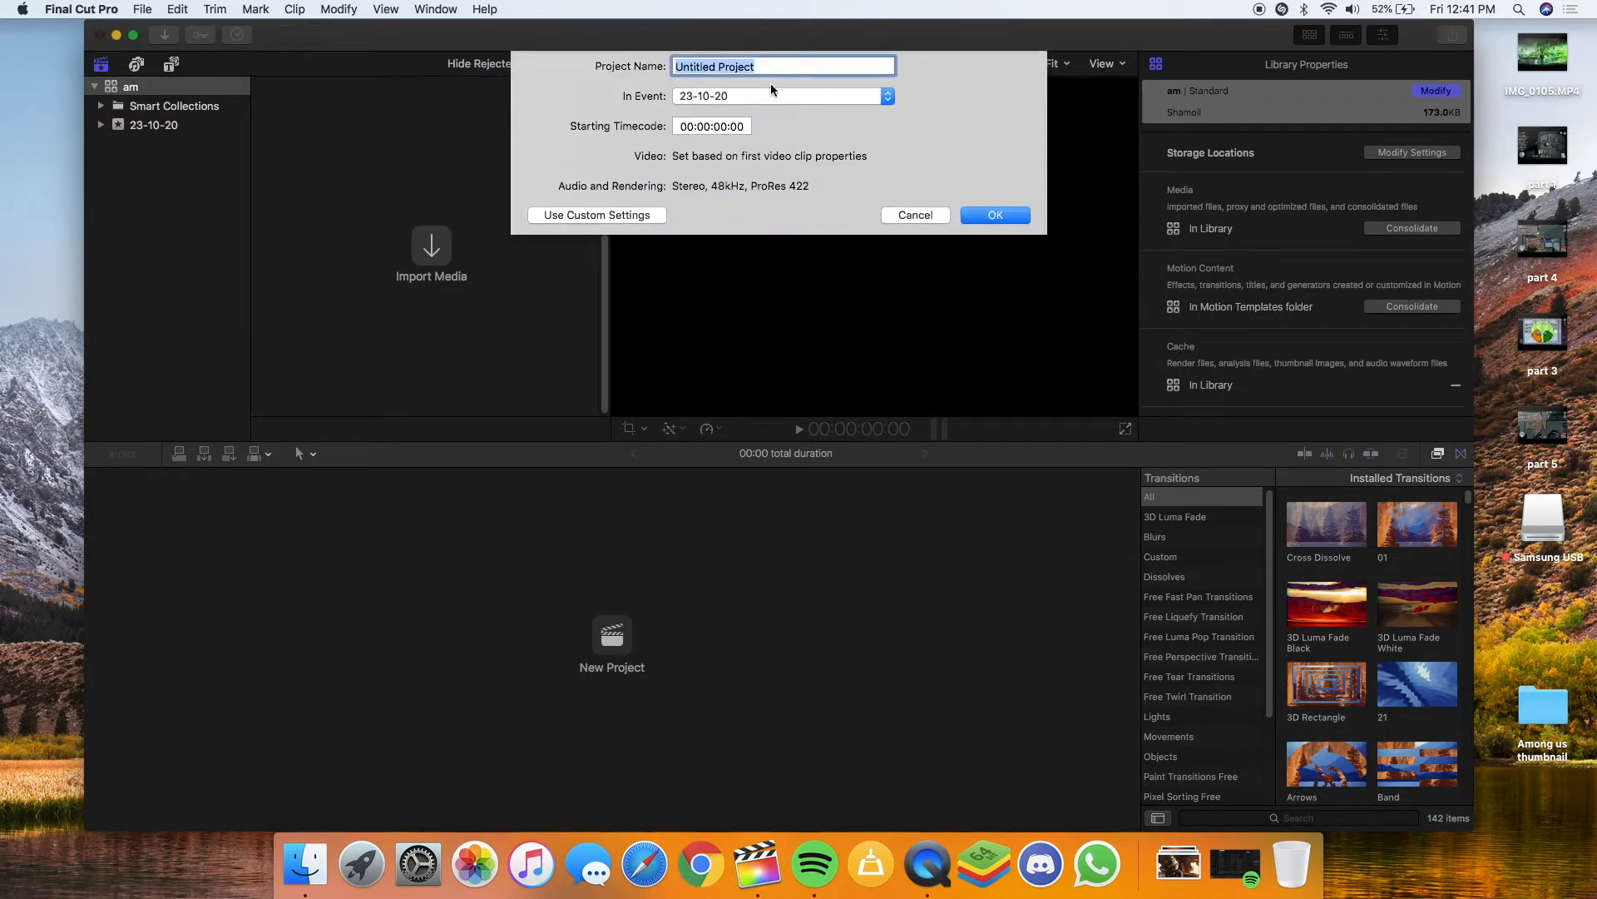
pyautogui.write('am')
pyautogui.press('Return')
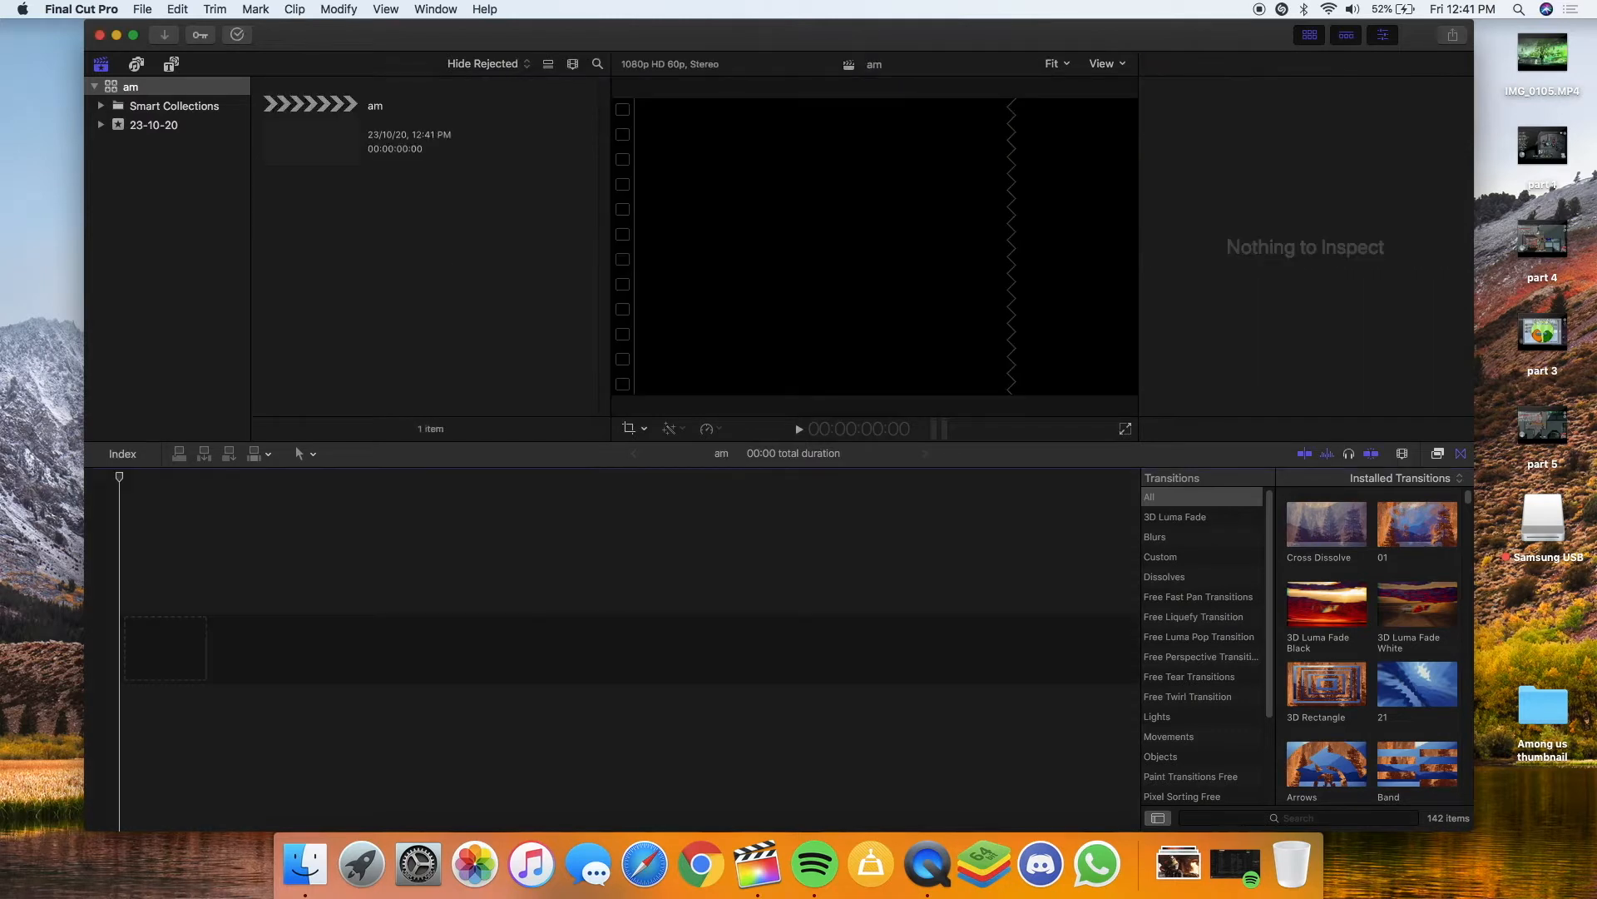
# Preview the part 4 video and add it to the am project timeline
pyautogui.moveTo(745, 620); pyautogui.dragTo(310, 583)
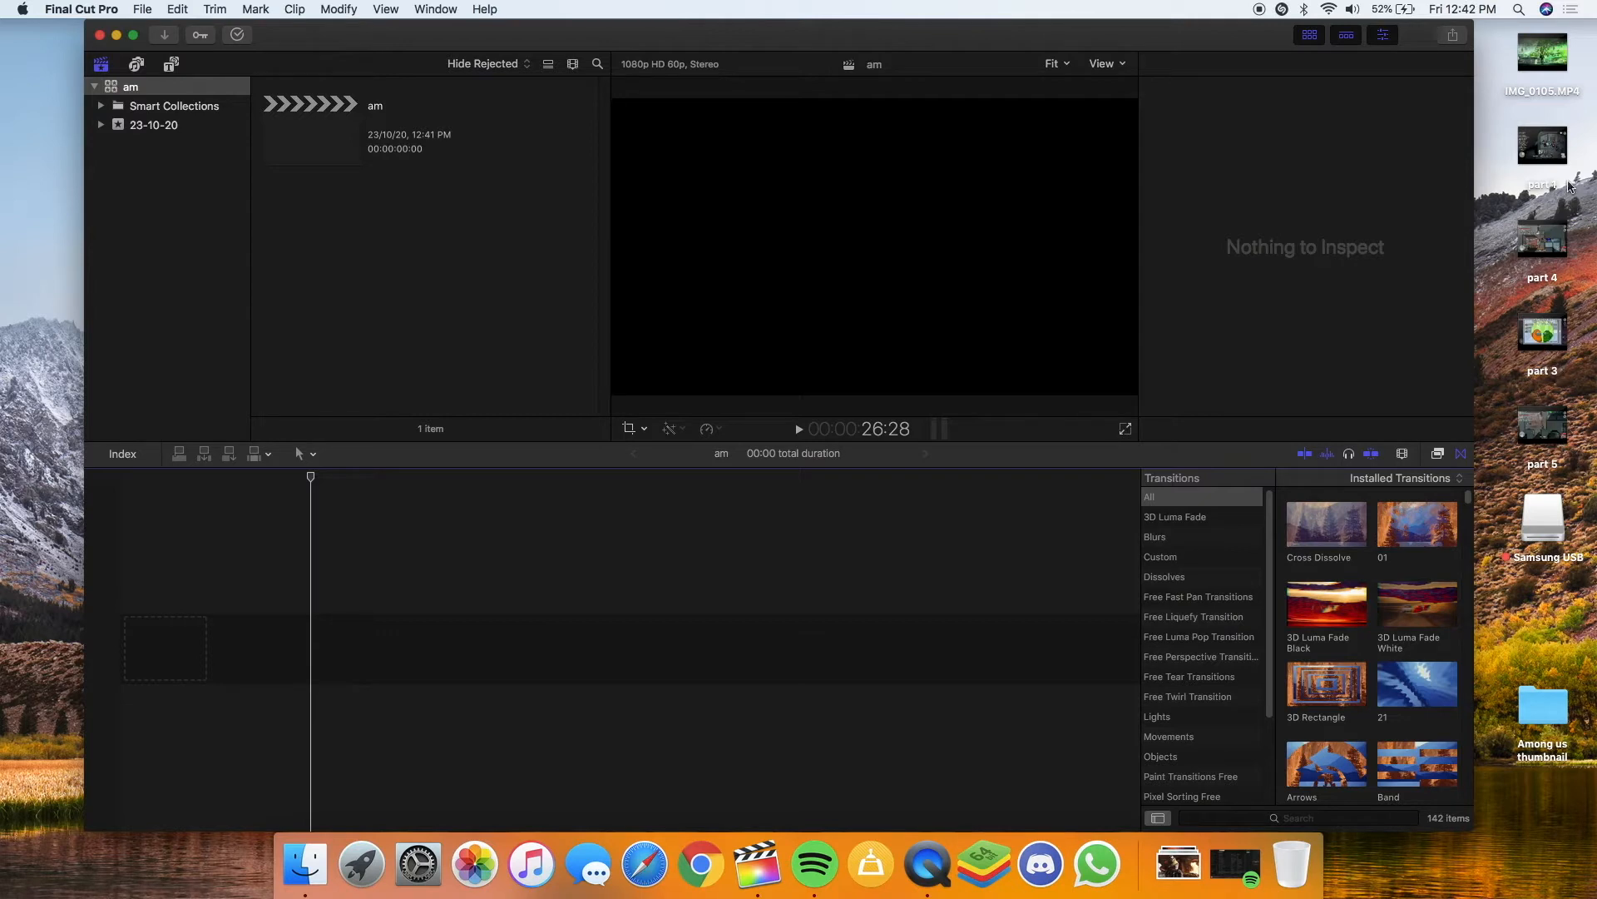
pyautogui.click(1567, 250)
pyautogui.press('space')
pyautogui.press('space')
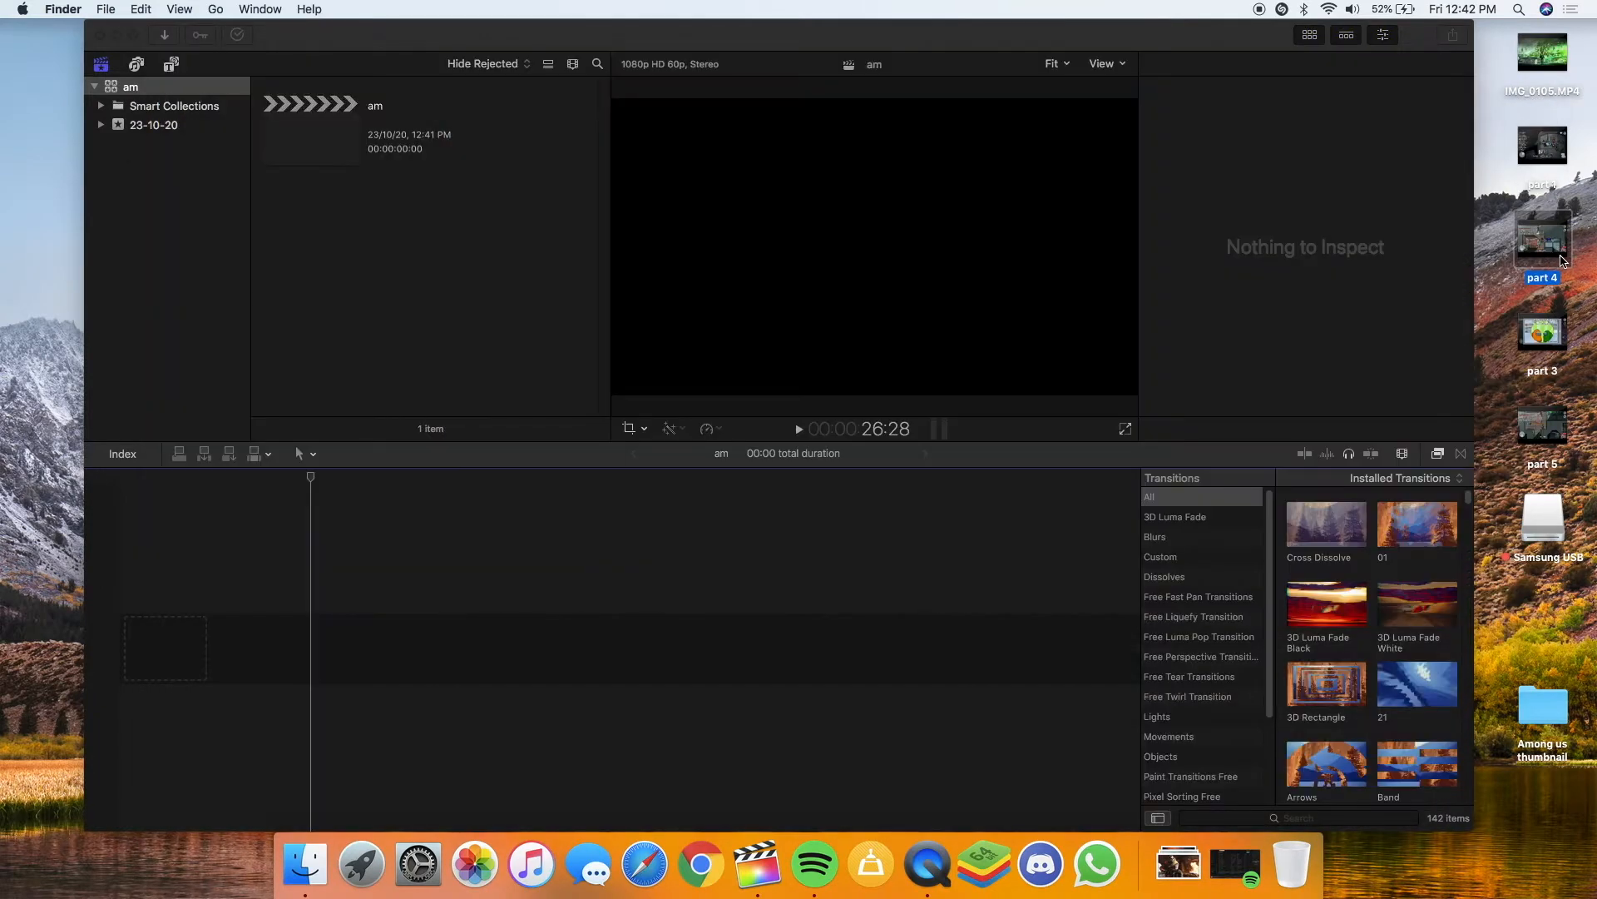
pyautogui.moveTo(1561, 260); pyautogui.dragTo(1011, 487)
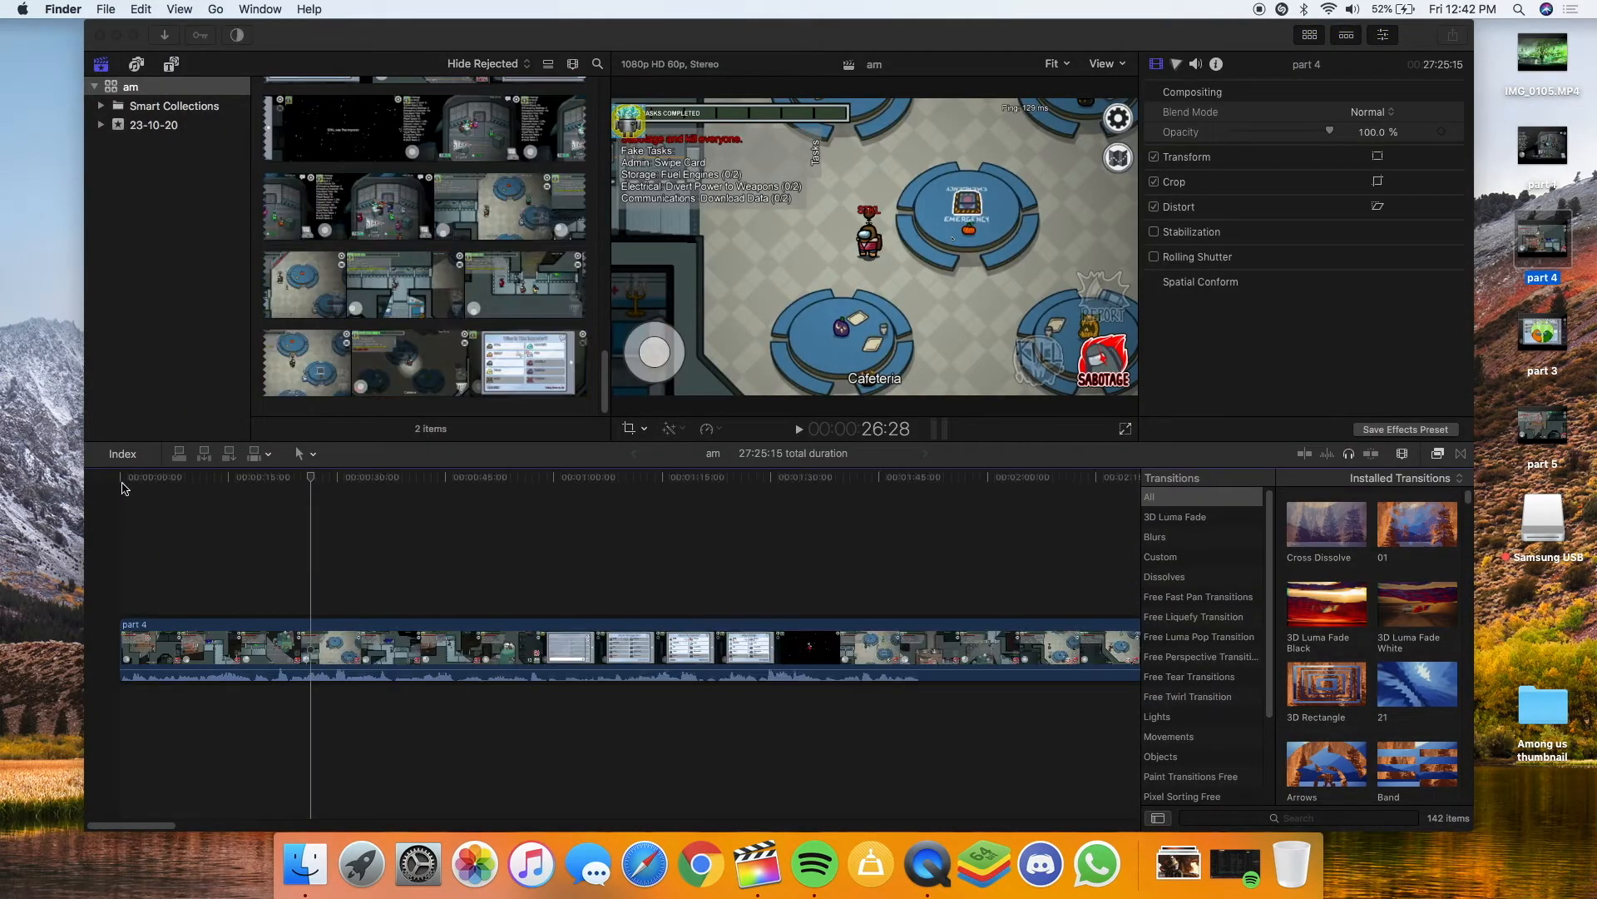
pyautogui.click(122, 488)
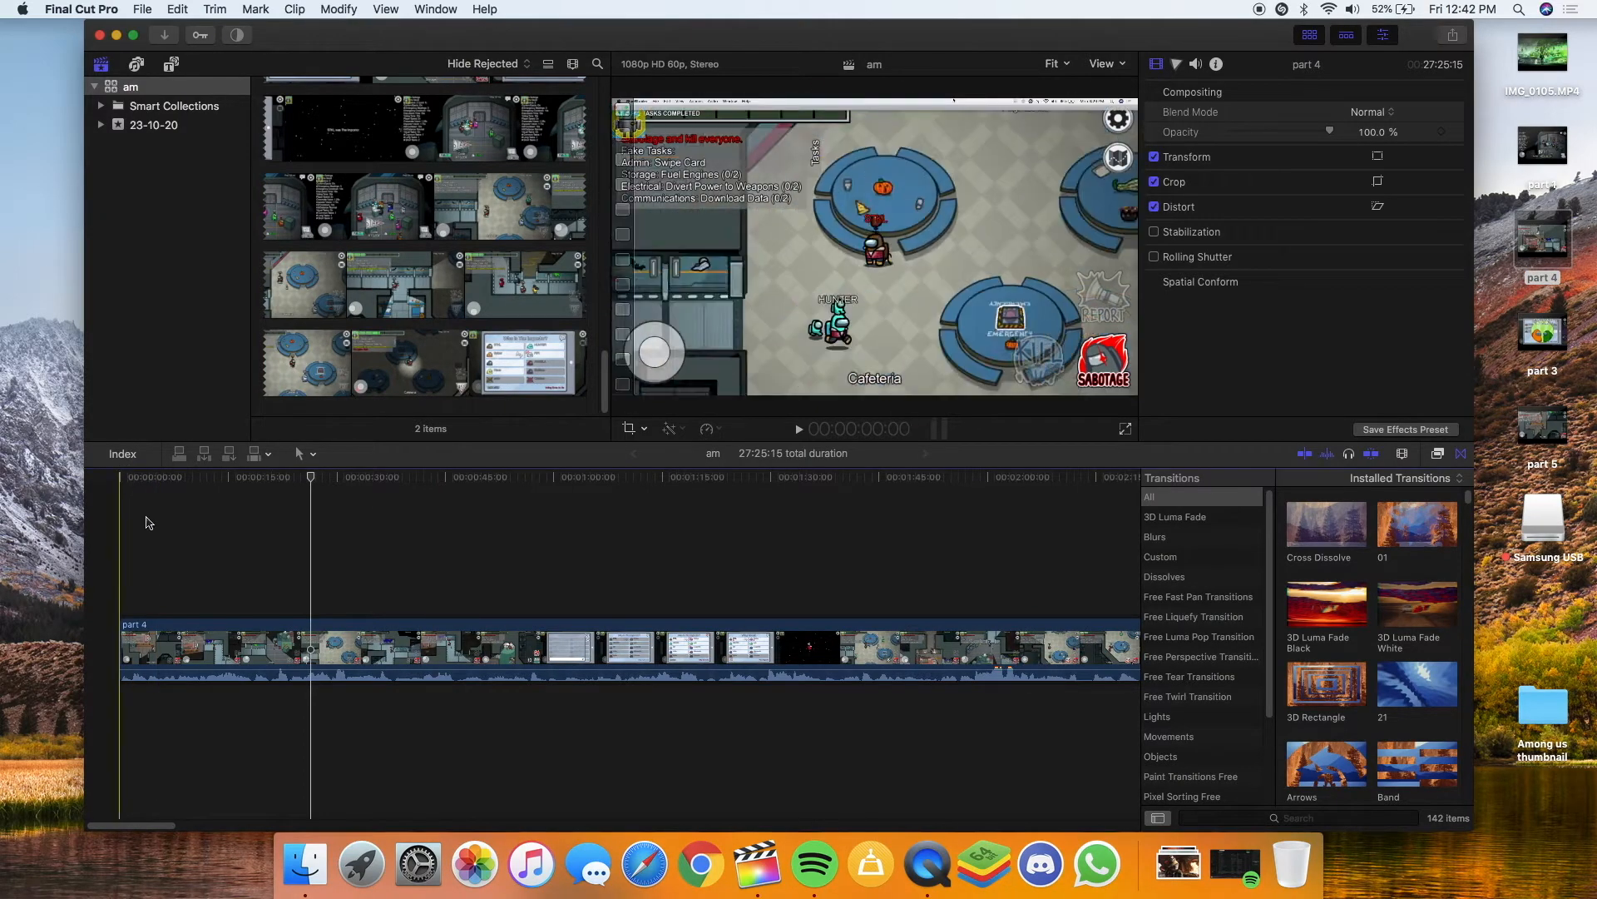
# Hide the Transitions browser, play the timeline from the start, and insert IMG_0105 before part 4
pyautogui.click(1461, 453)
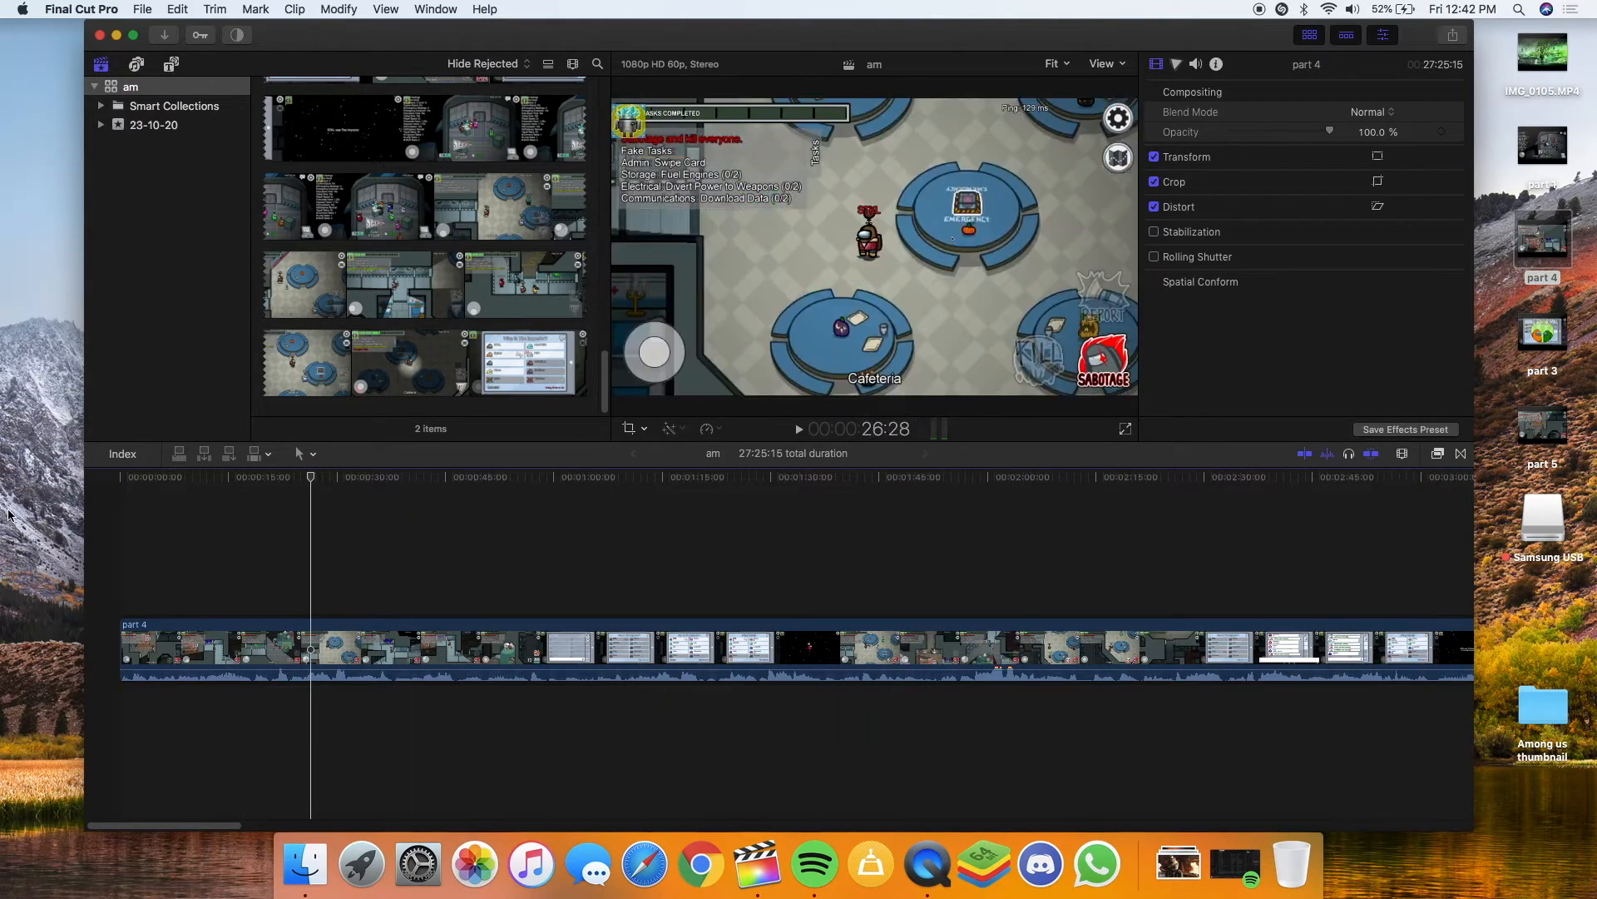
pyautogui.press('space')
pyautogui.click(123, 489)
pyautogui.click(123, 489)
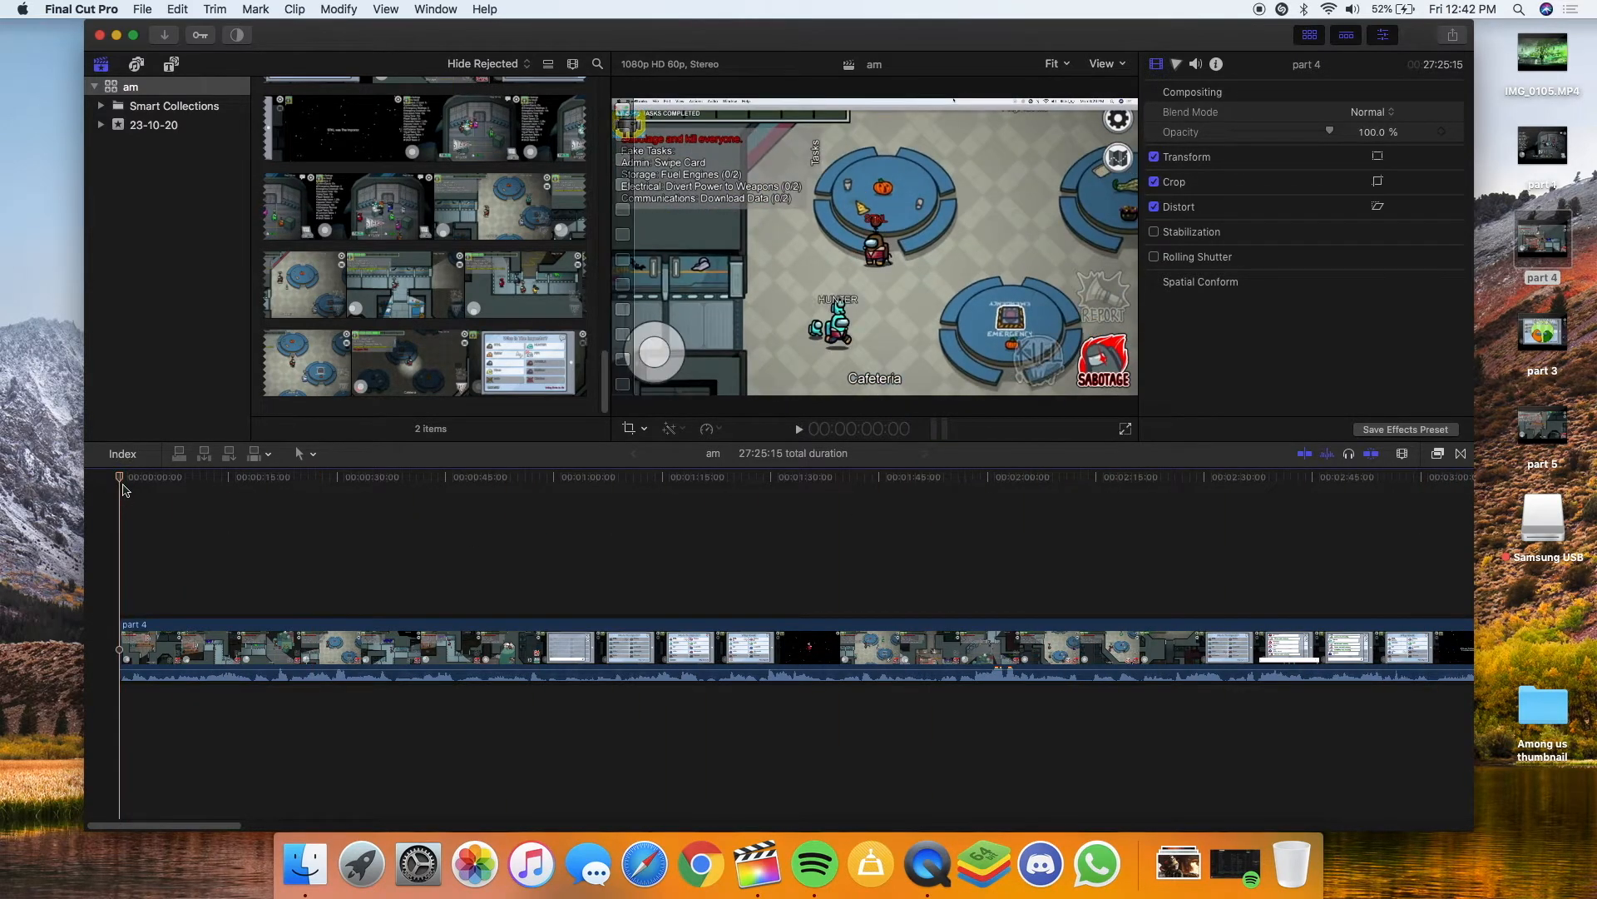
pyautogui.press('space')
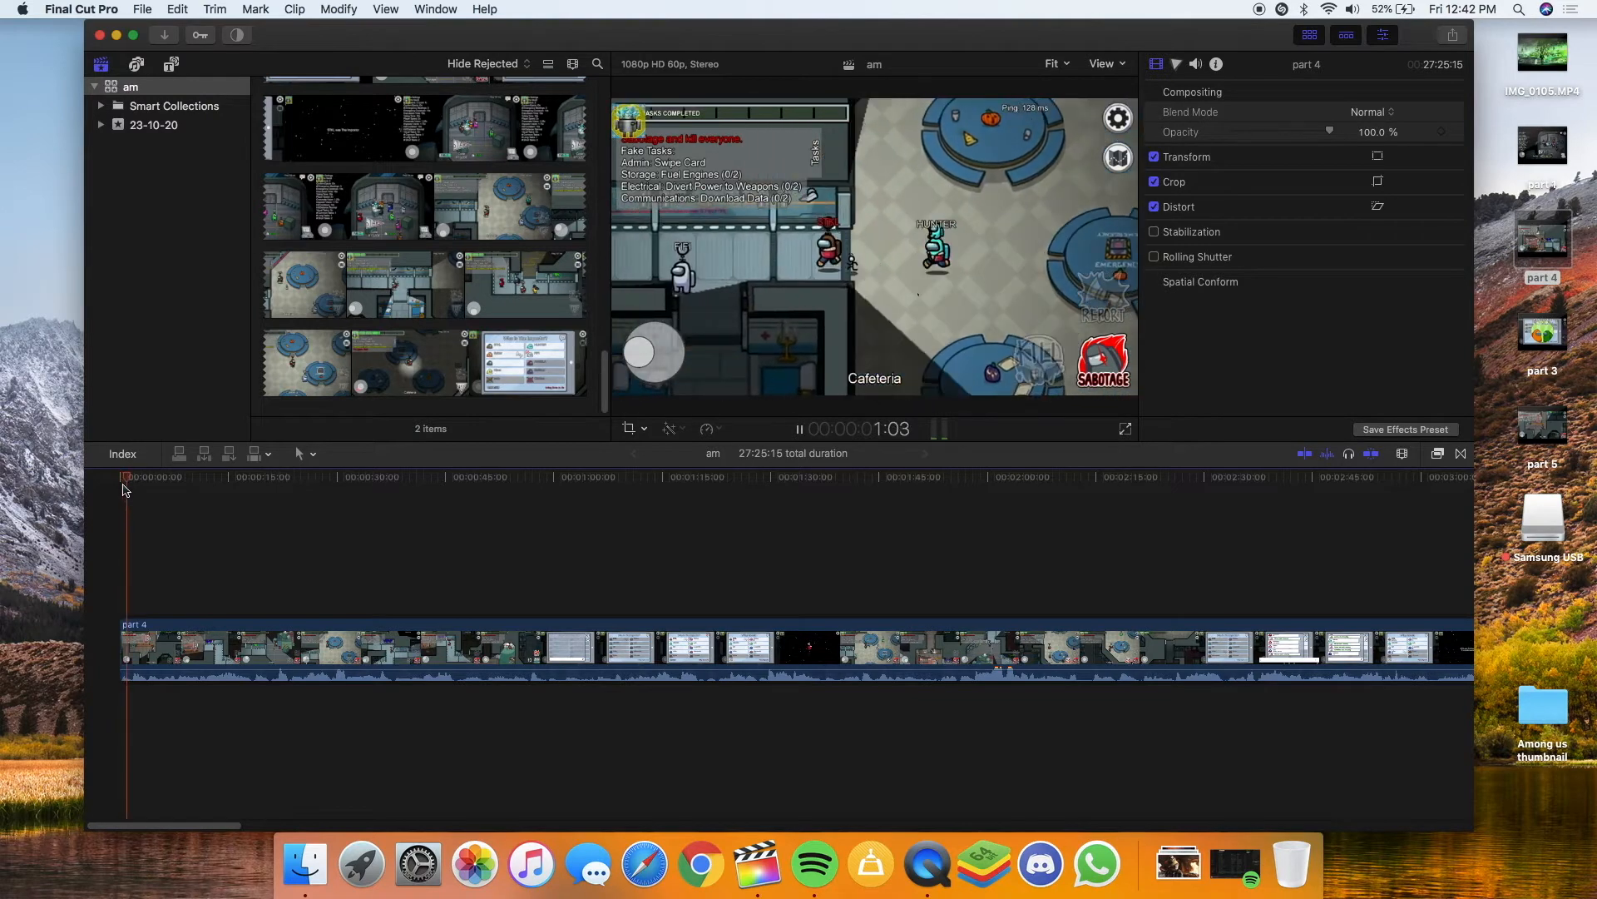
pyautogui.press('space')
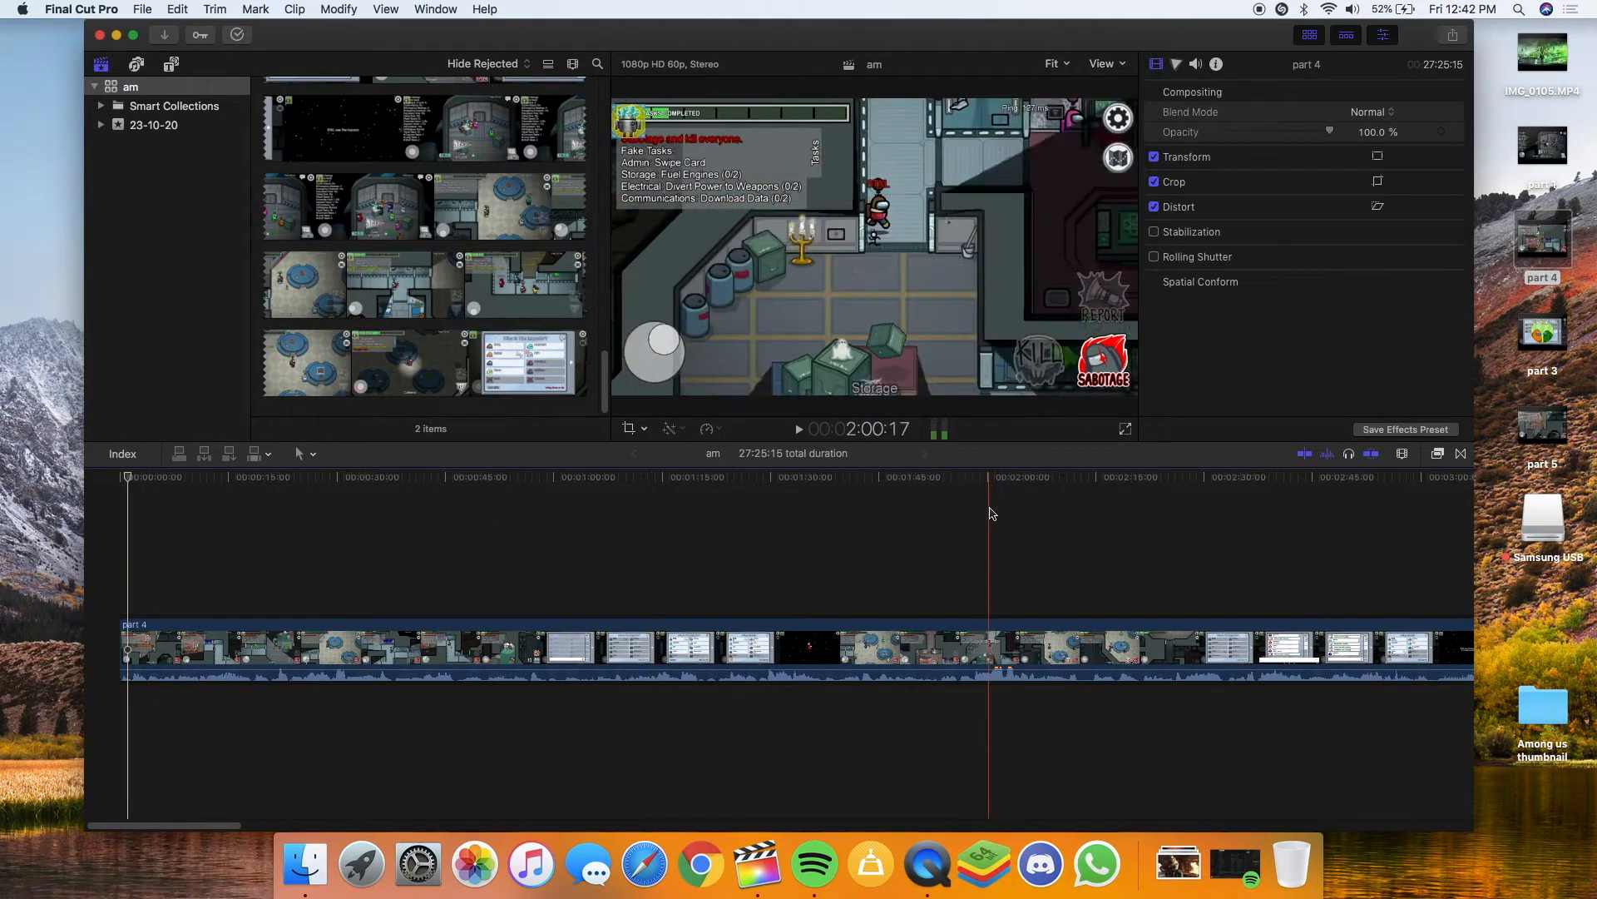
pyautogui.moveTo(1557, 46); pyautogui.dragTo(100, 647)
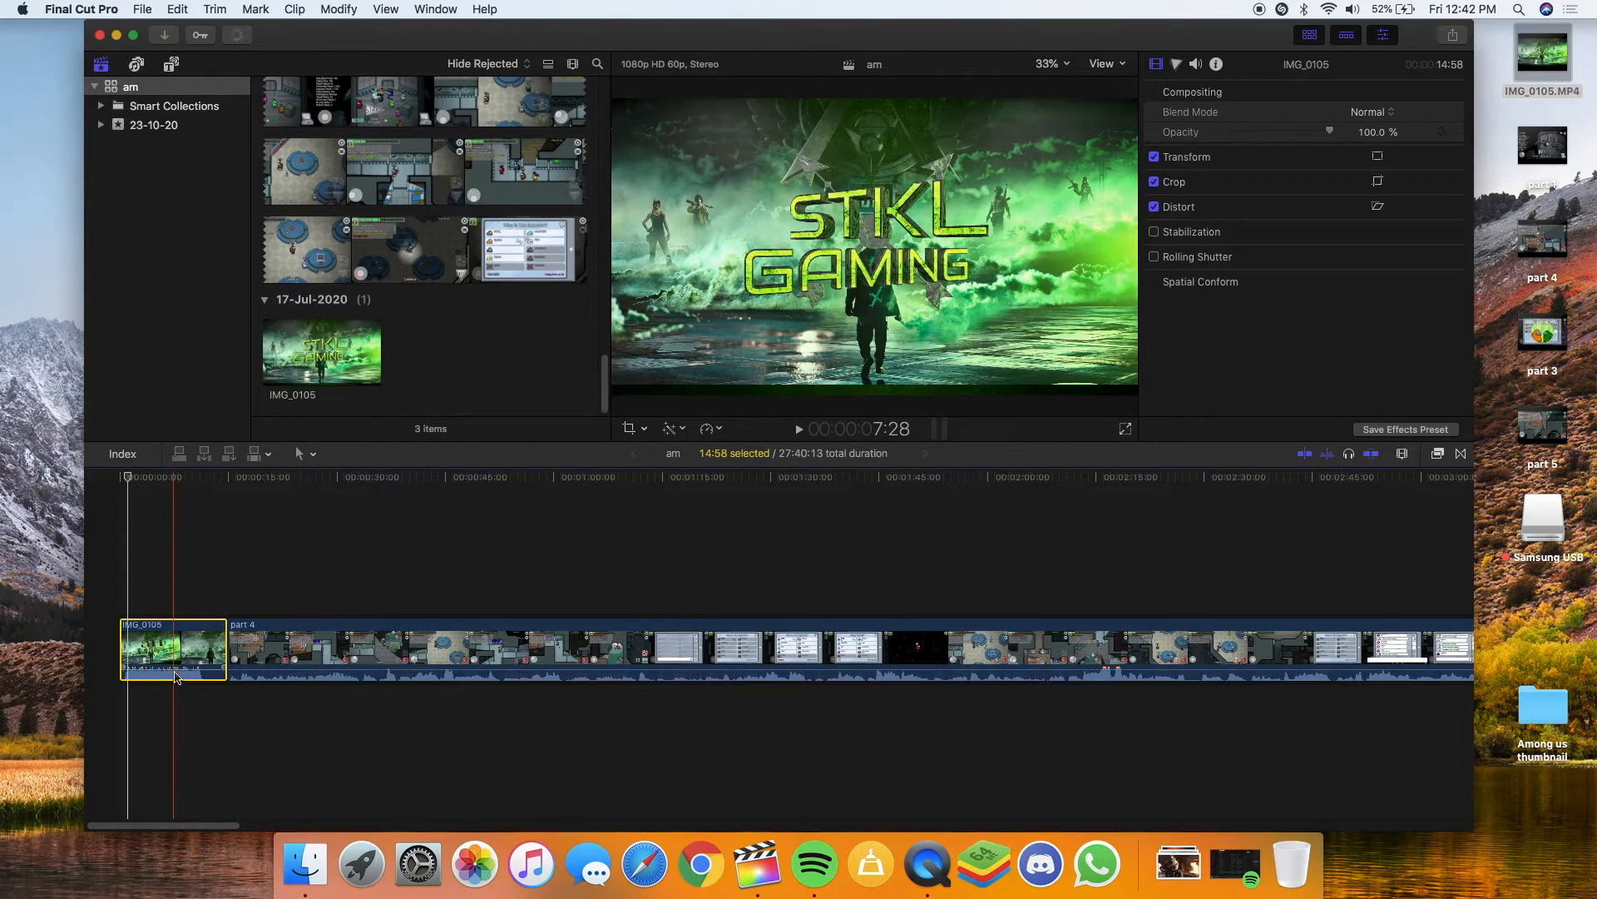
# Adjust the volume lines of the IMG_0105 intro and part 4 clips, then return to the start
pyautogui.moveTo(174, 668); pyautogui.dragTo(176, 672)
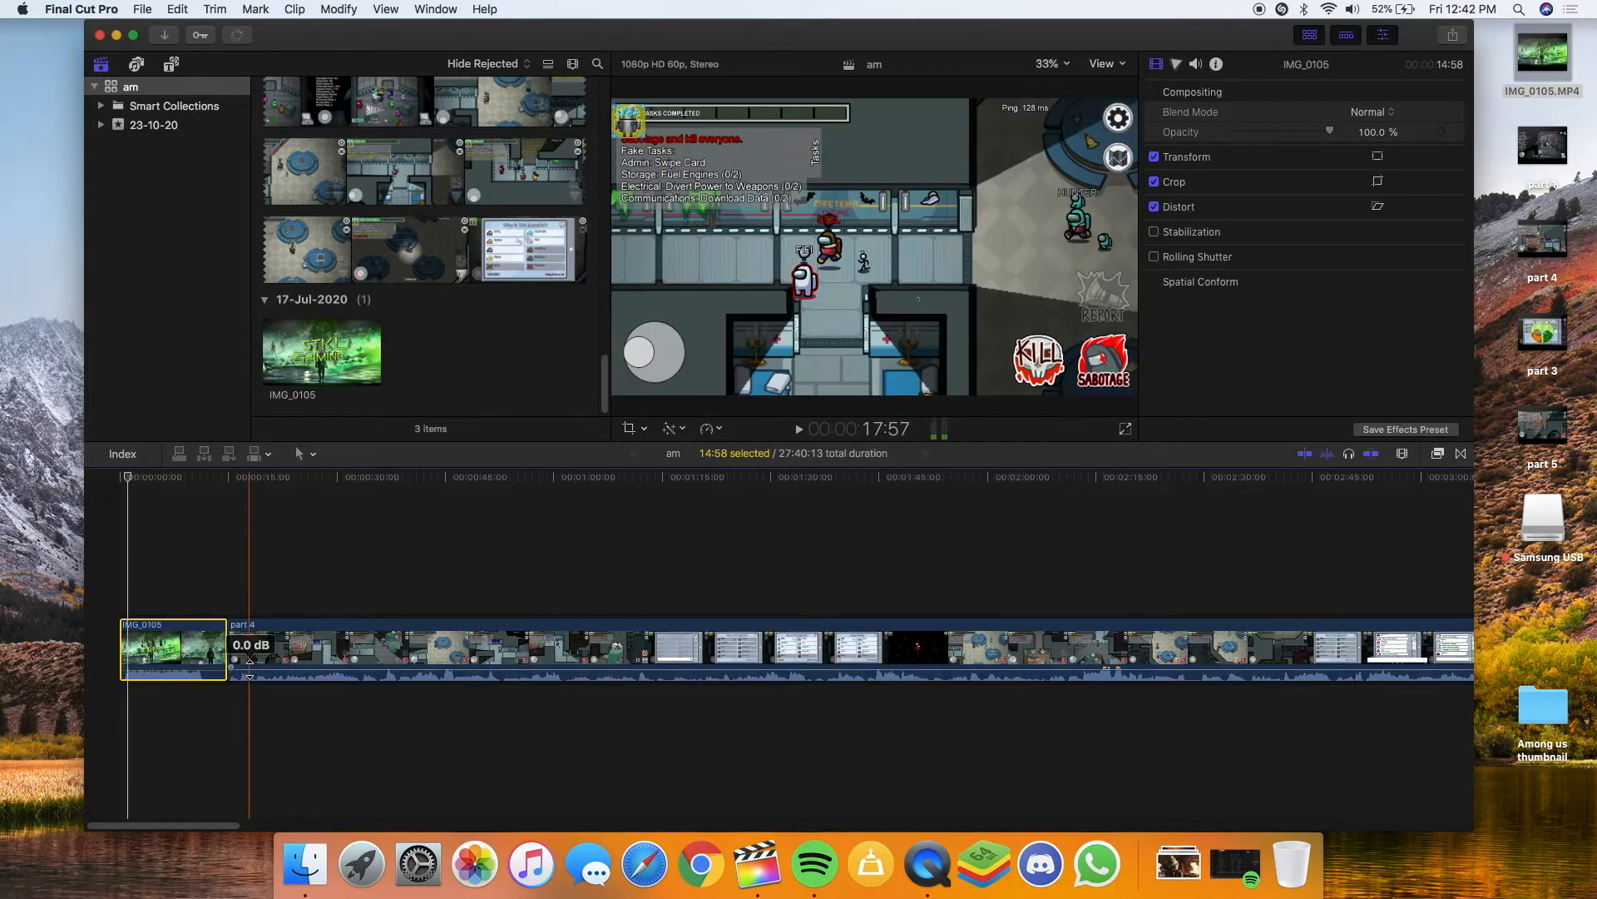
pyautogui.moveTo(316, 675); pyautogui.dragTo(317, 674)
pyautogui.click(119, 579)
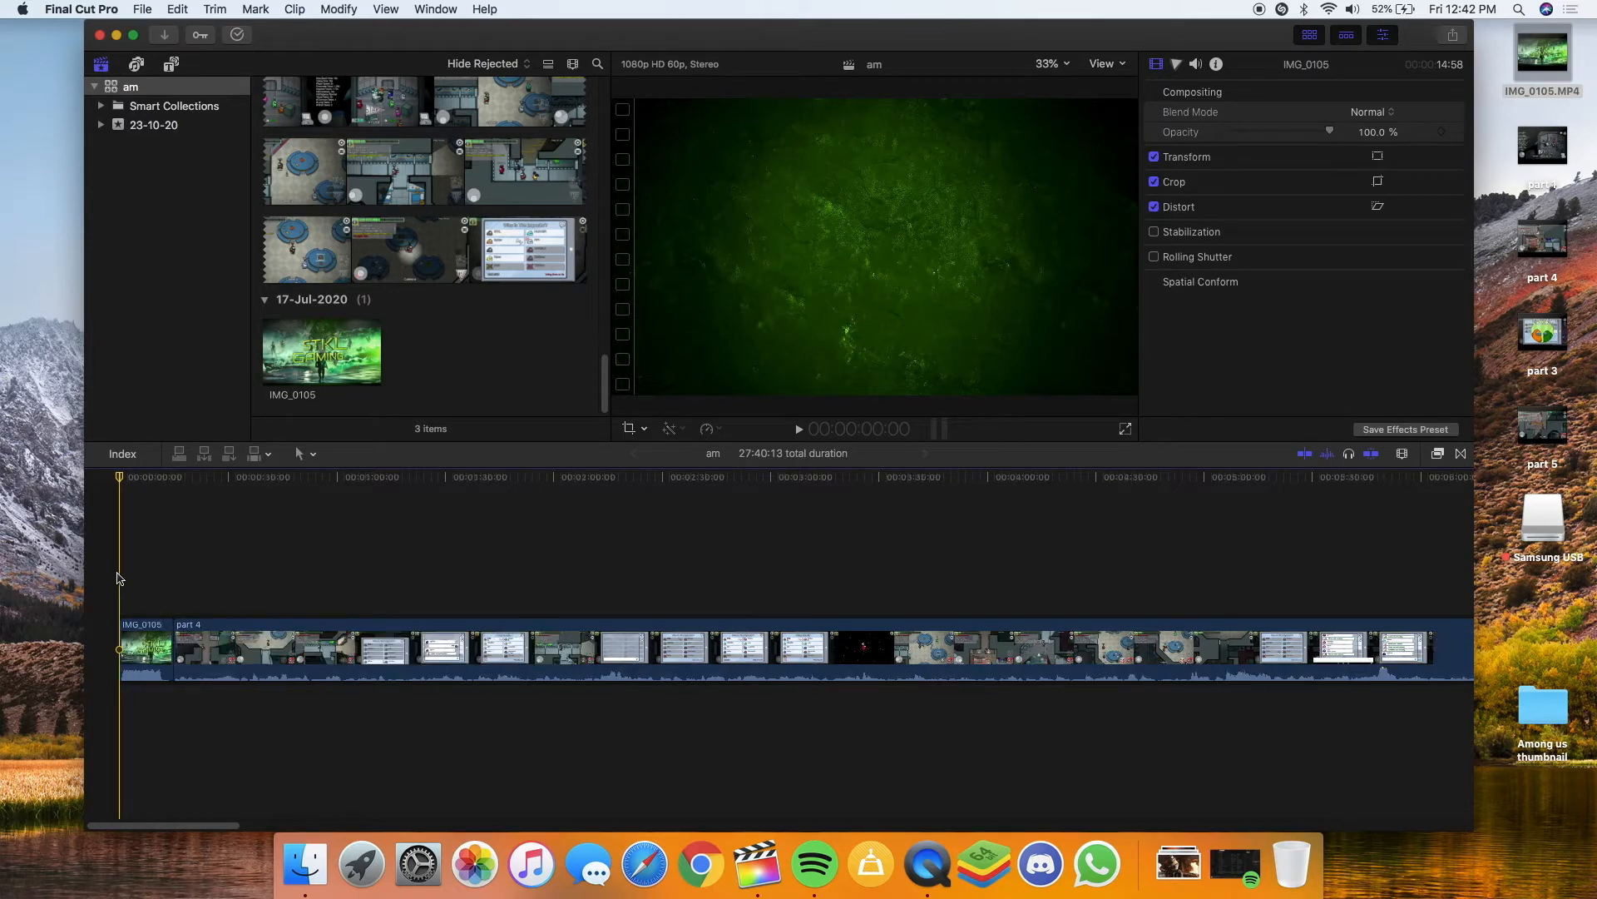
# Preview the intro, split IMG_0105 at 12:36, and delete its leftover tail
pyautogui.press('super+minus')
pyautogui.press('super+minus')
pyautogui.press('super+minus')
pyautogui.press('super+minus')
pyautogui.press('super+minus')
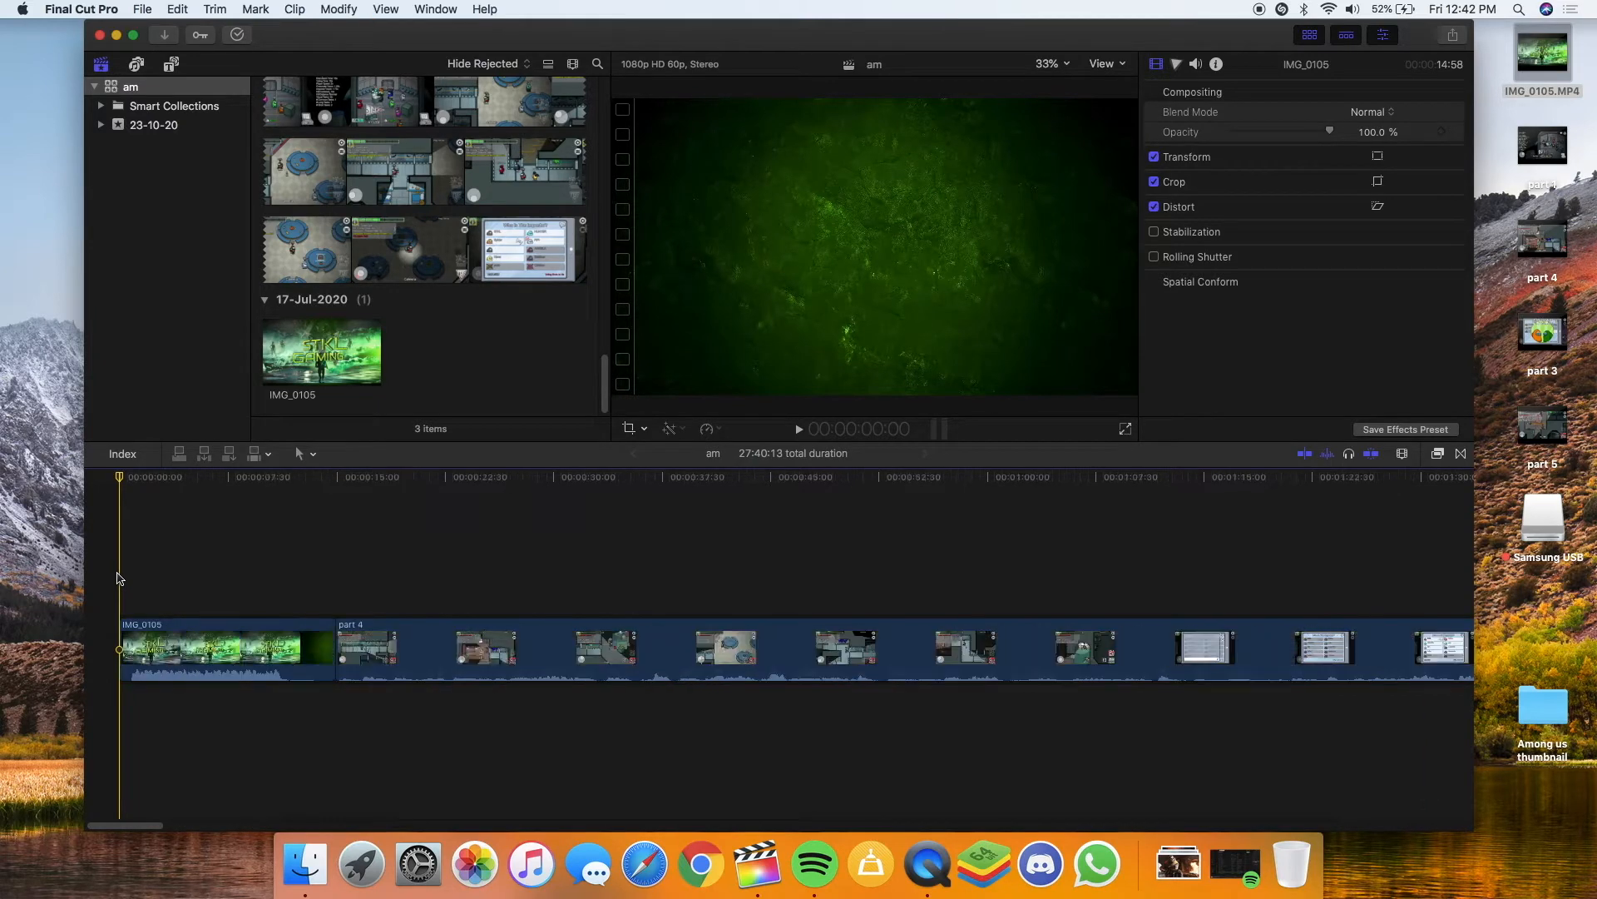
pyautogui.press('super+equal')
pyautogui.press('super+equal')
pyautogui.press('super+equal')
pyautogui.press('super+equal')
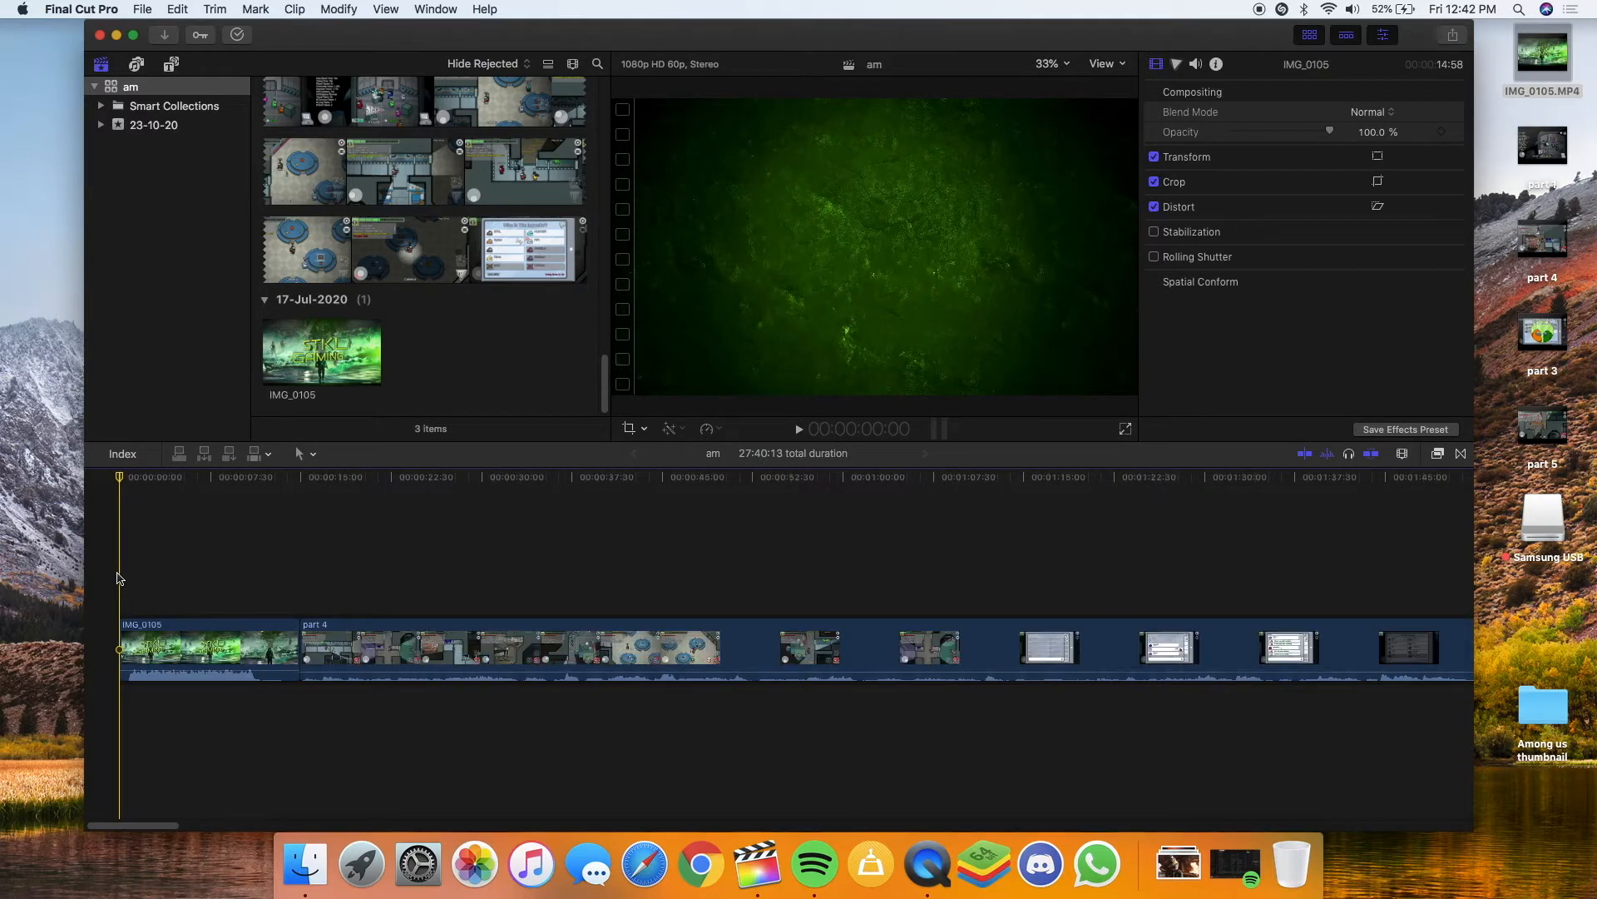
pyautogui.press('super+minus')
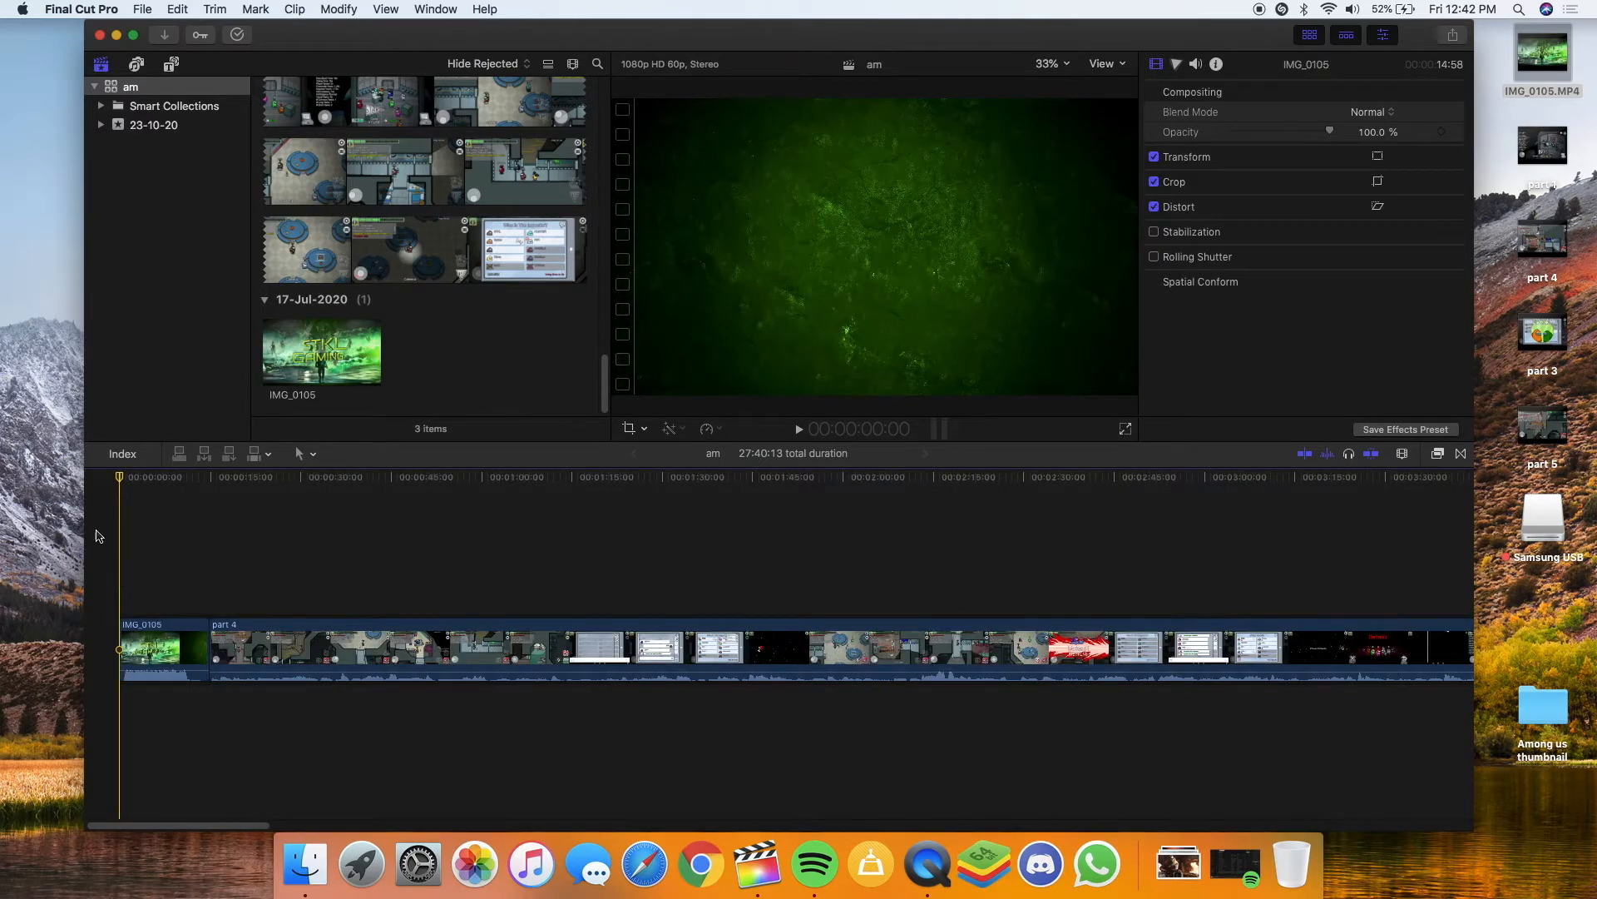
pyautogui.press('space')
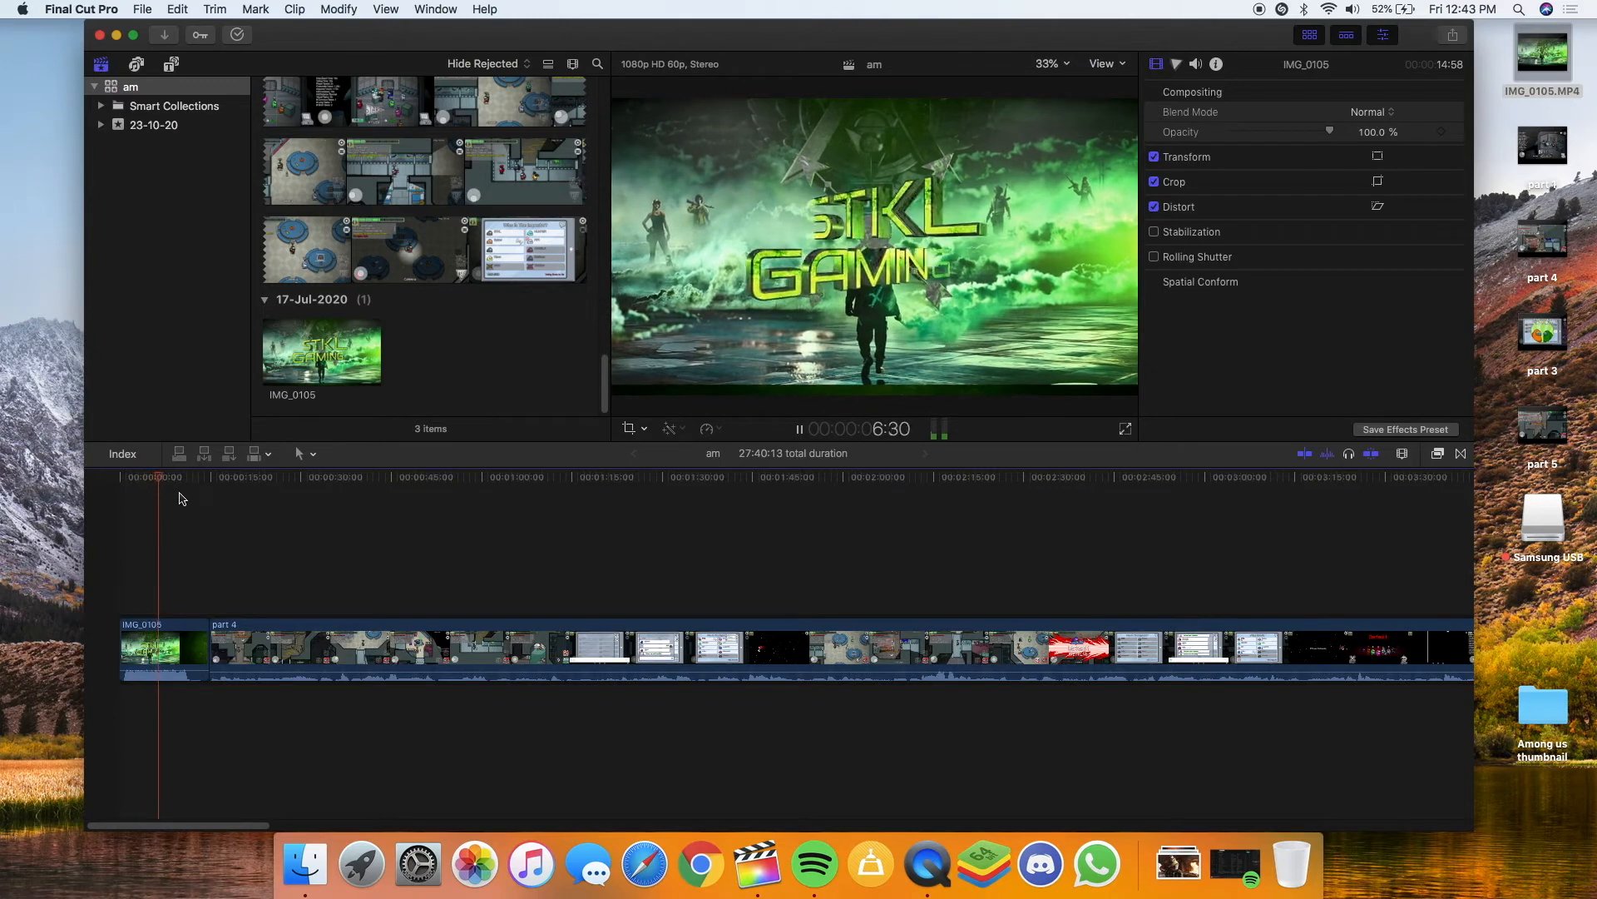
pyautogui.press('space')
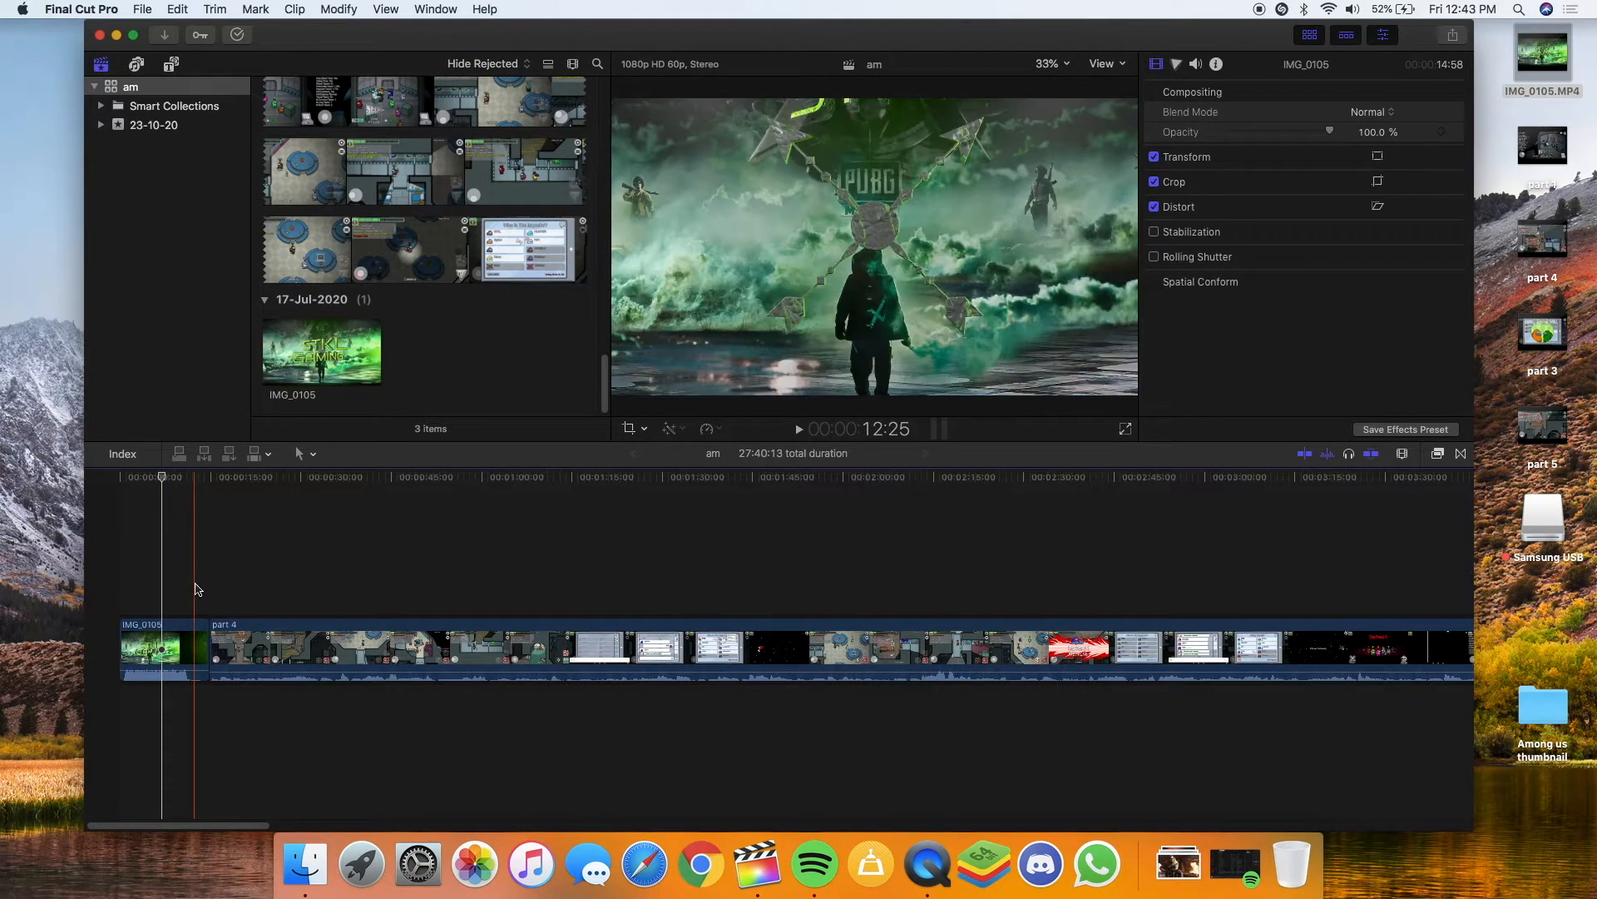
pyautogui.click(194, 592)
pyautogui.click(197, 630)
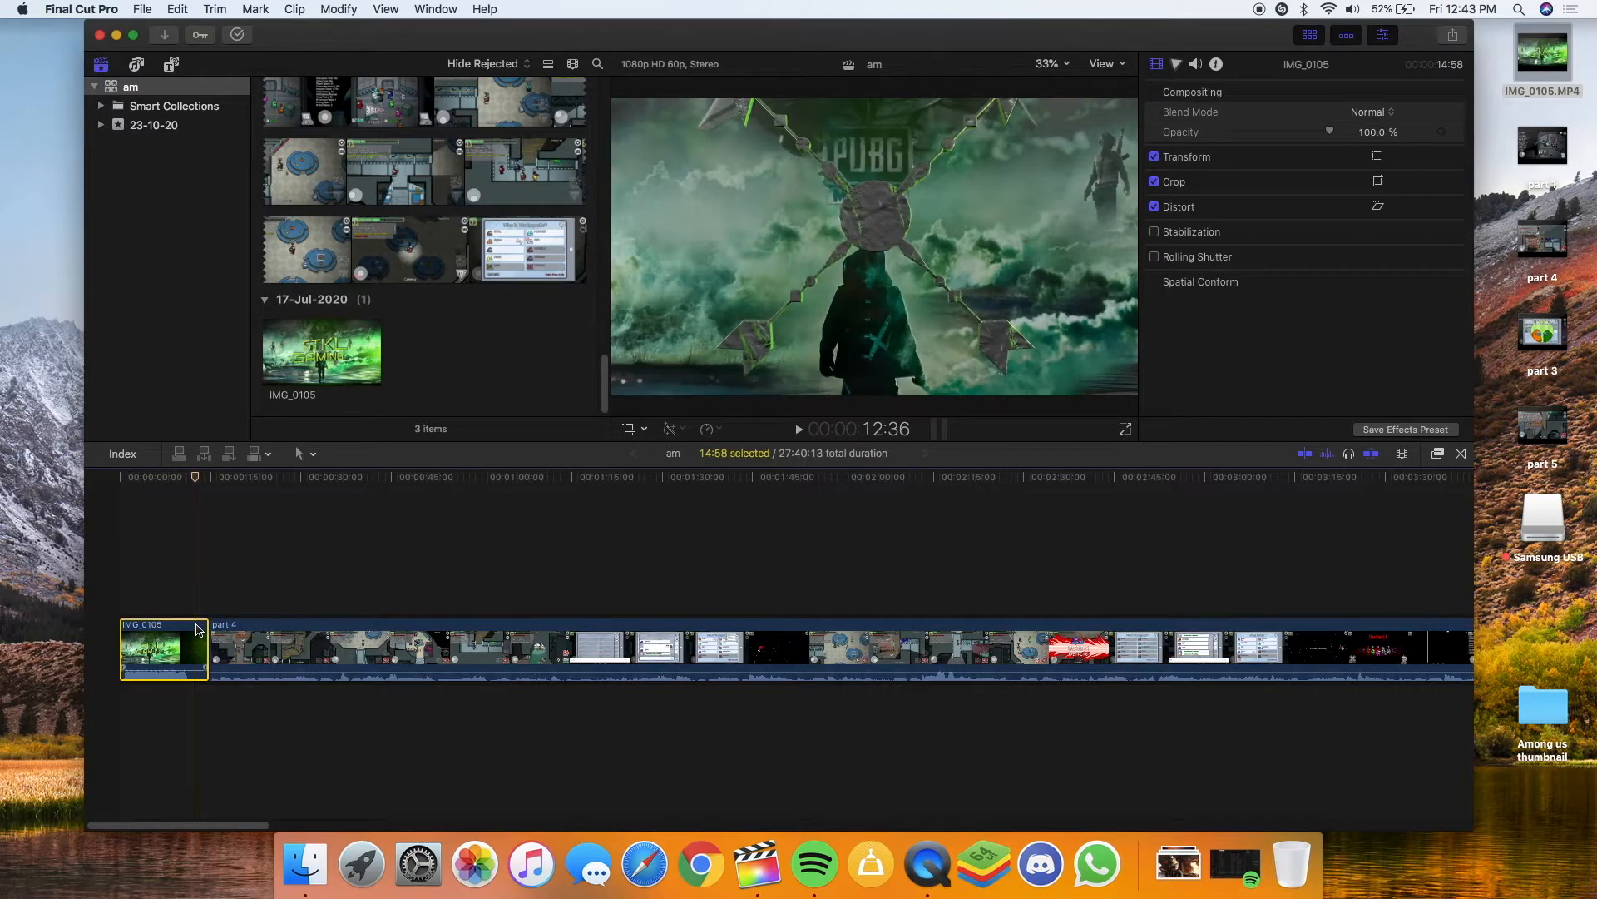
pyautogui.click(201, 626)
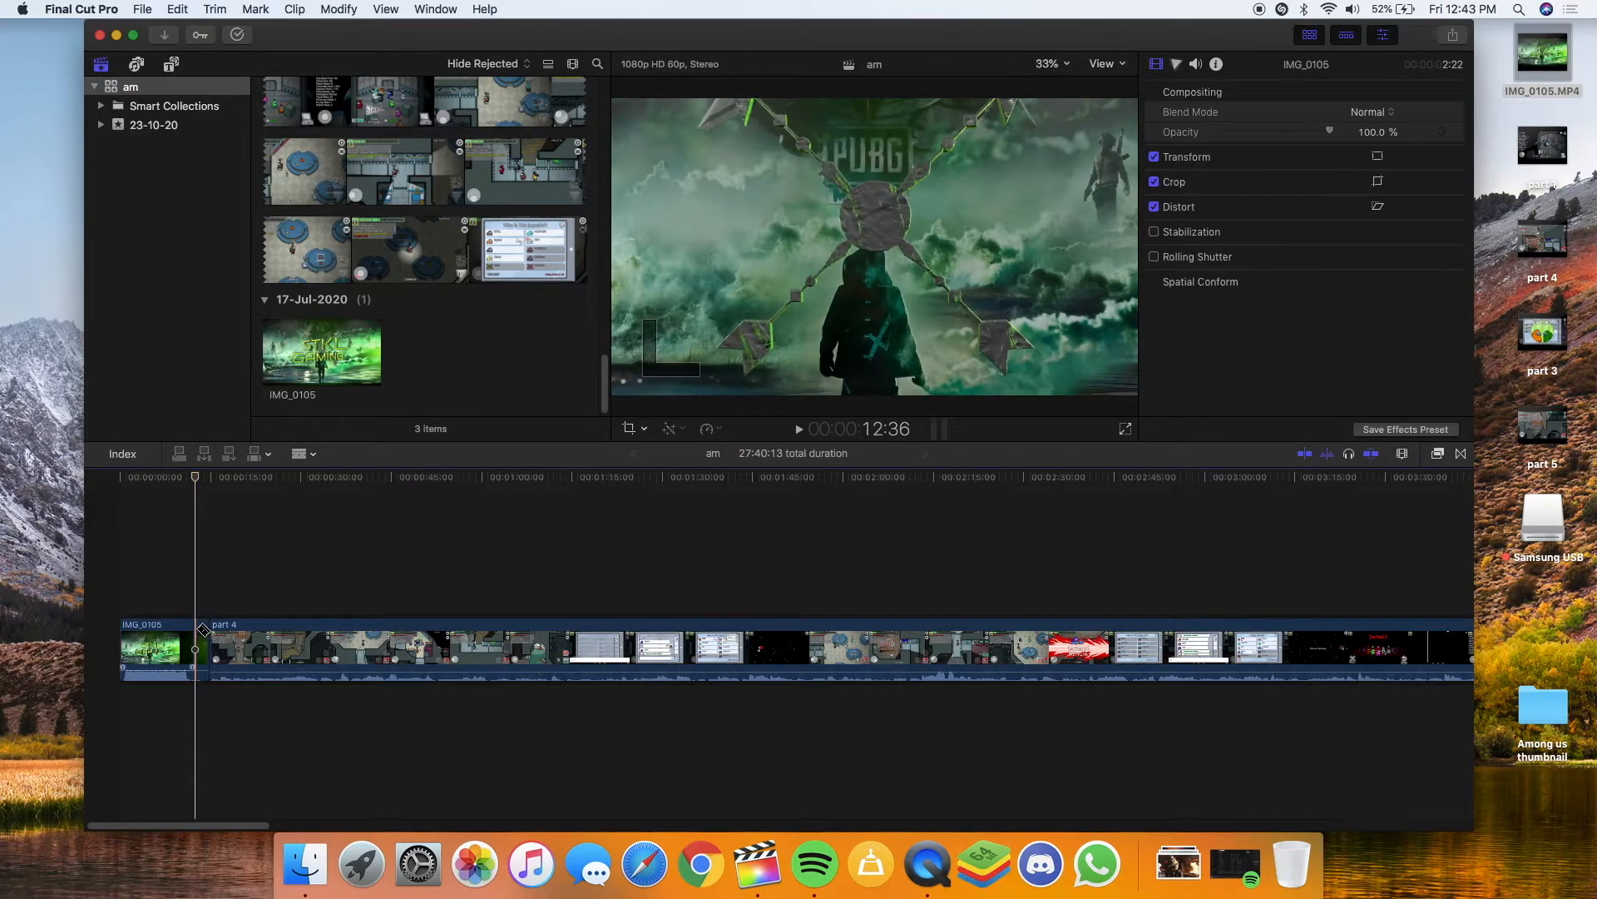
pyautogui.press('a')
pyautogui.click(206, 632)
pyautogui.press('Delete')
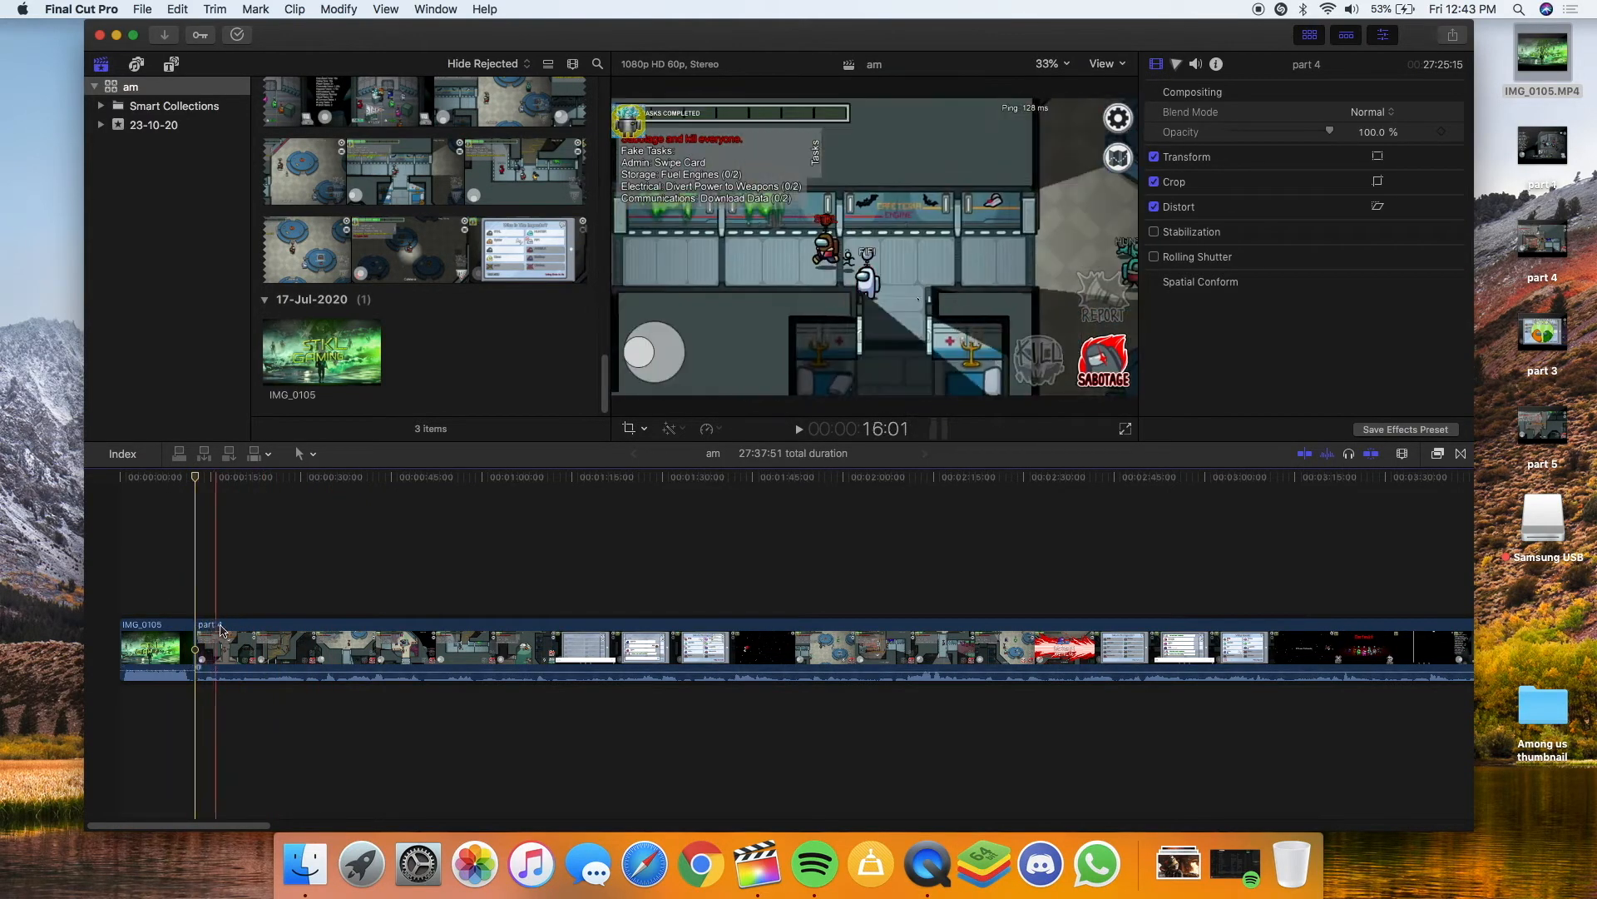
# Raise part 4's volume line from -10 dB and review the playback
pyautogui.press('space')
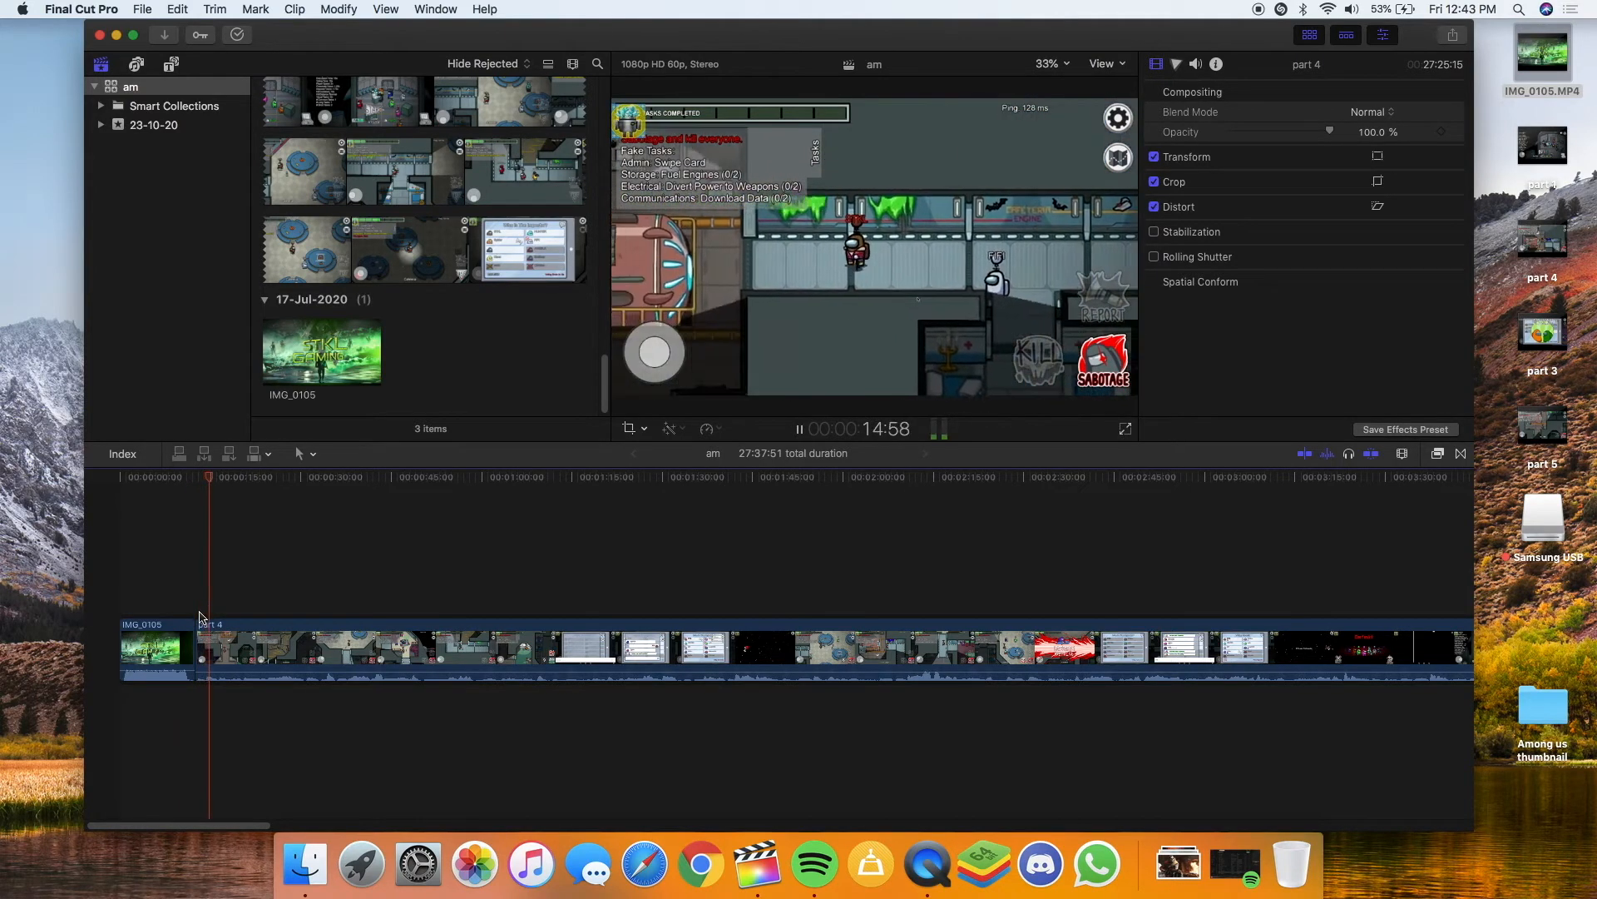
pyautogui.press('space')
pyautogui.click(239, 674)
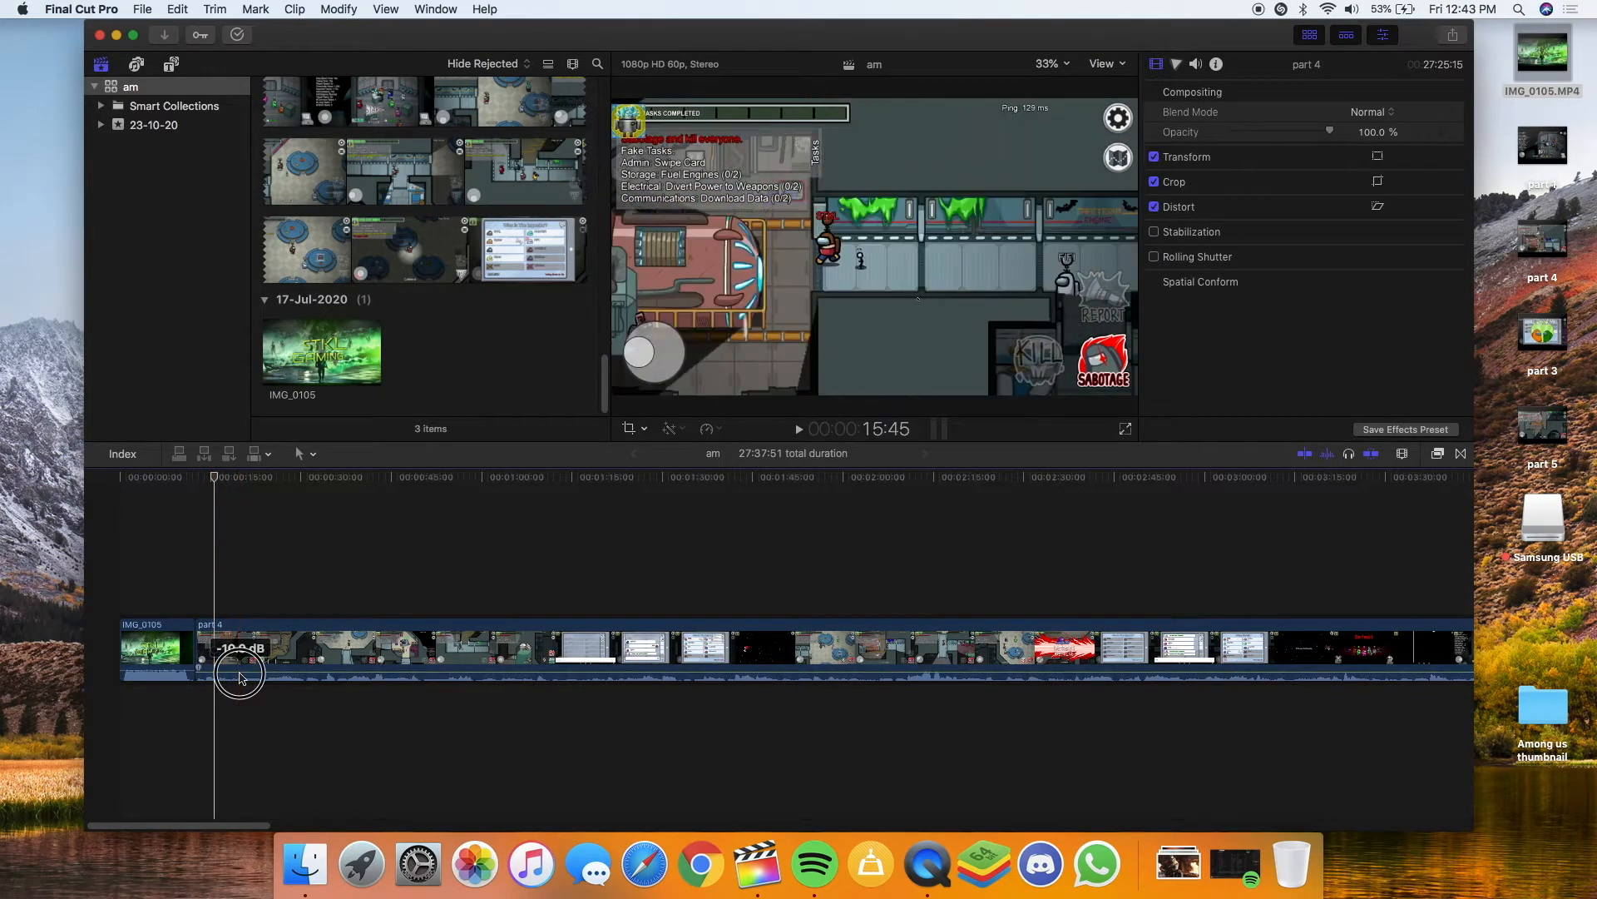
pyautogui.moveTo(239, 676); pyautogui.dragTo(236, 668)
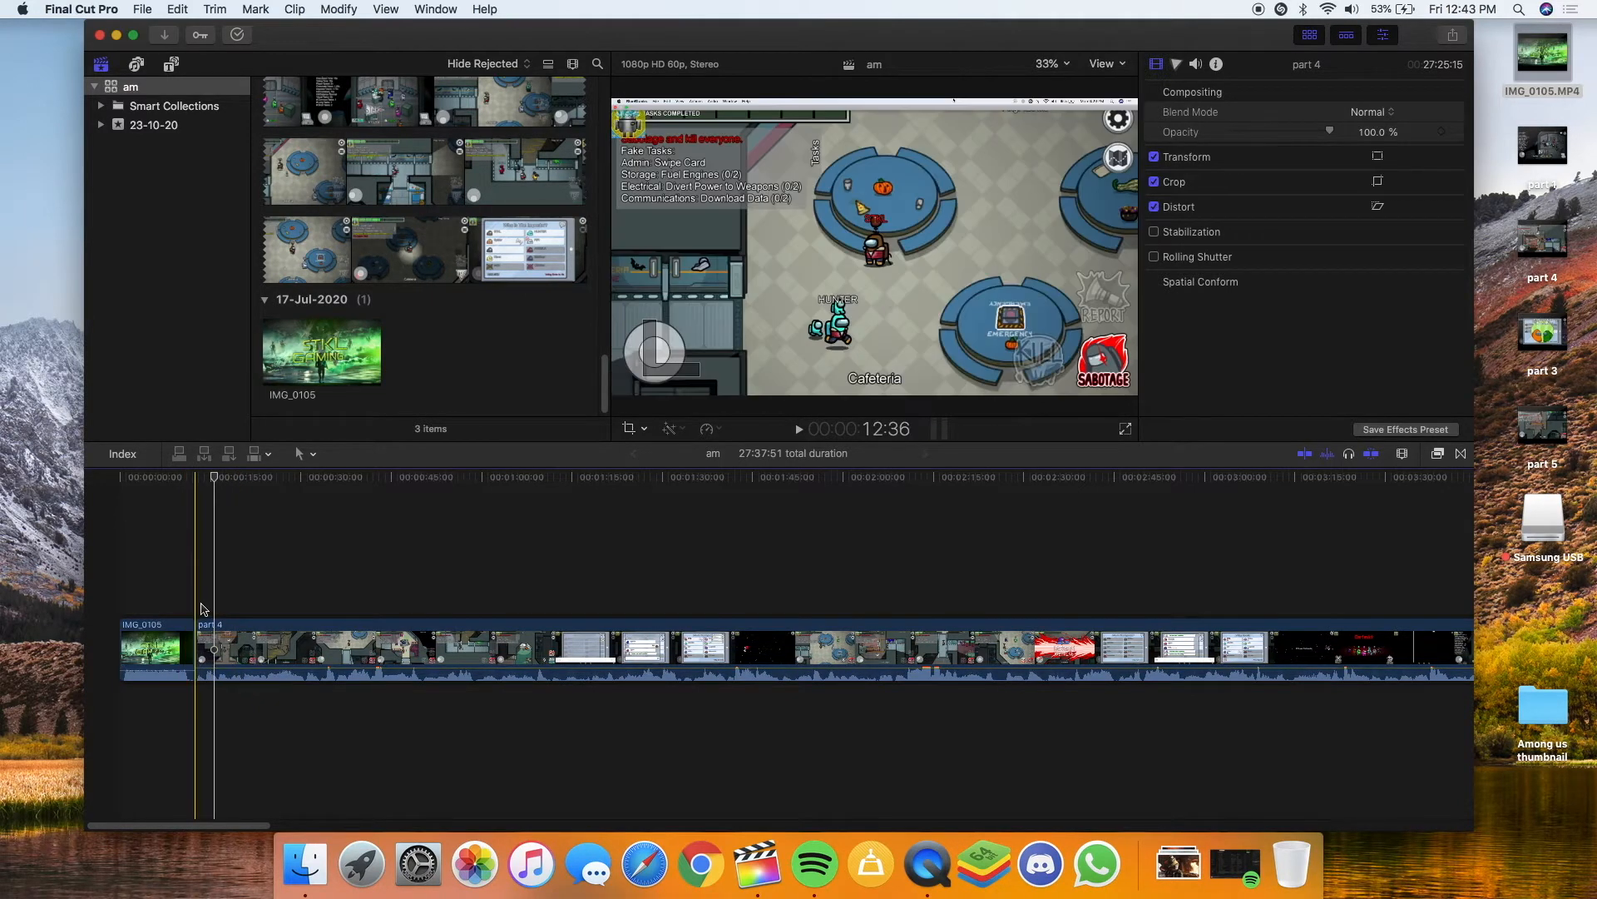
pyautogui.press('space')
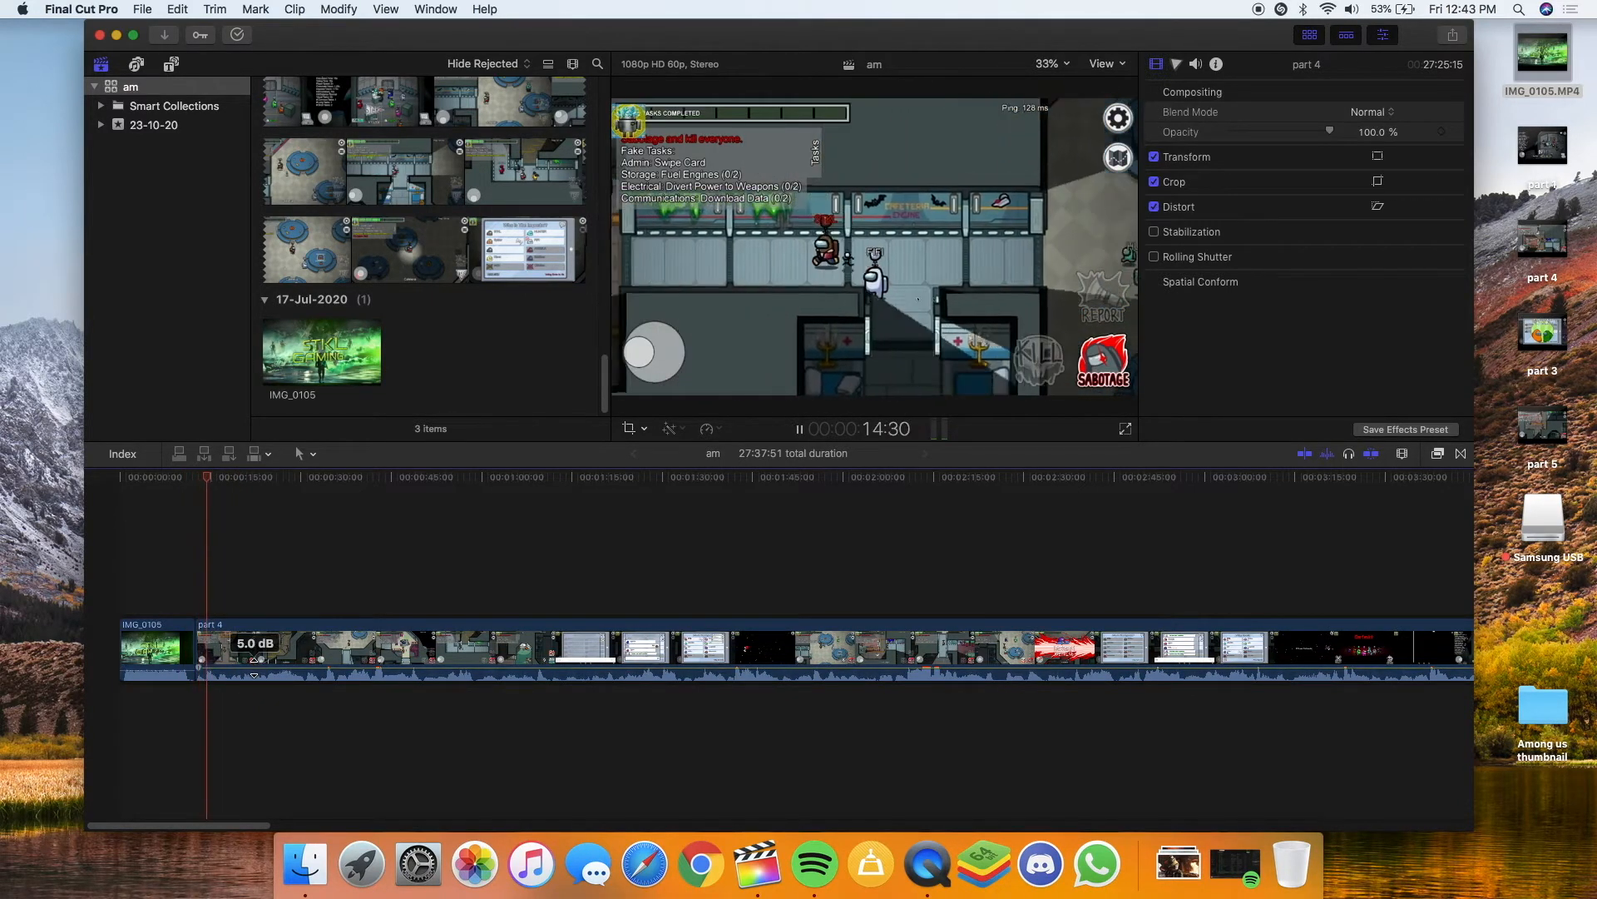
pyautogui.press('space')
pyautogui.click(253, 667)
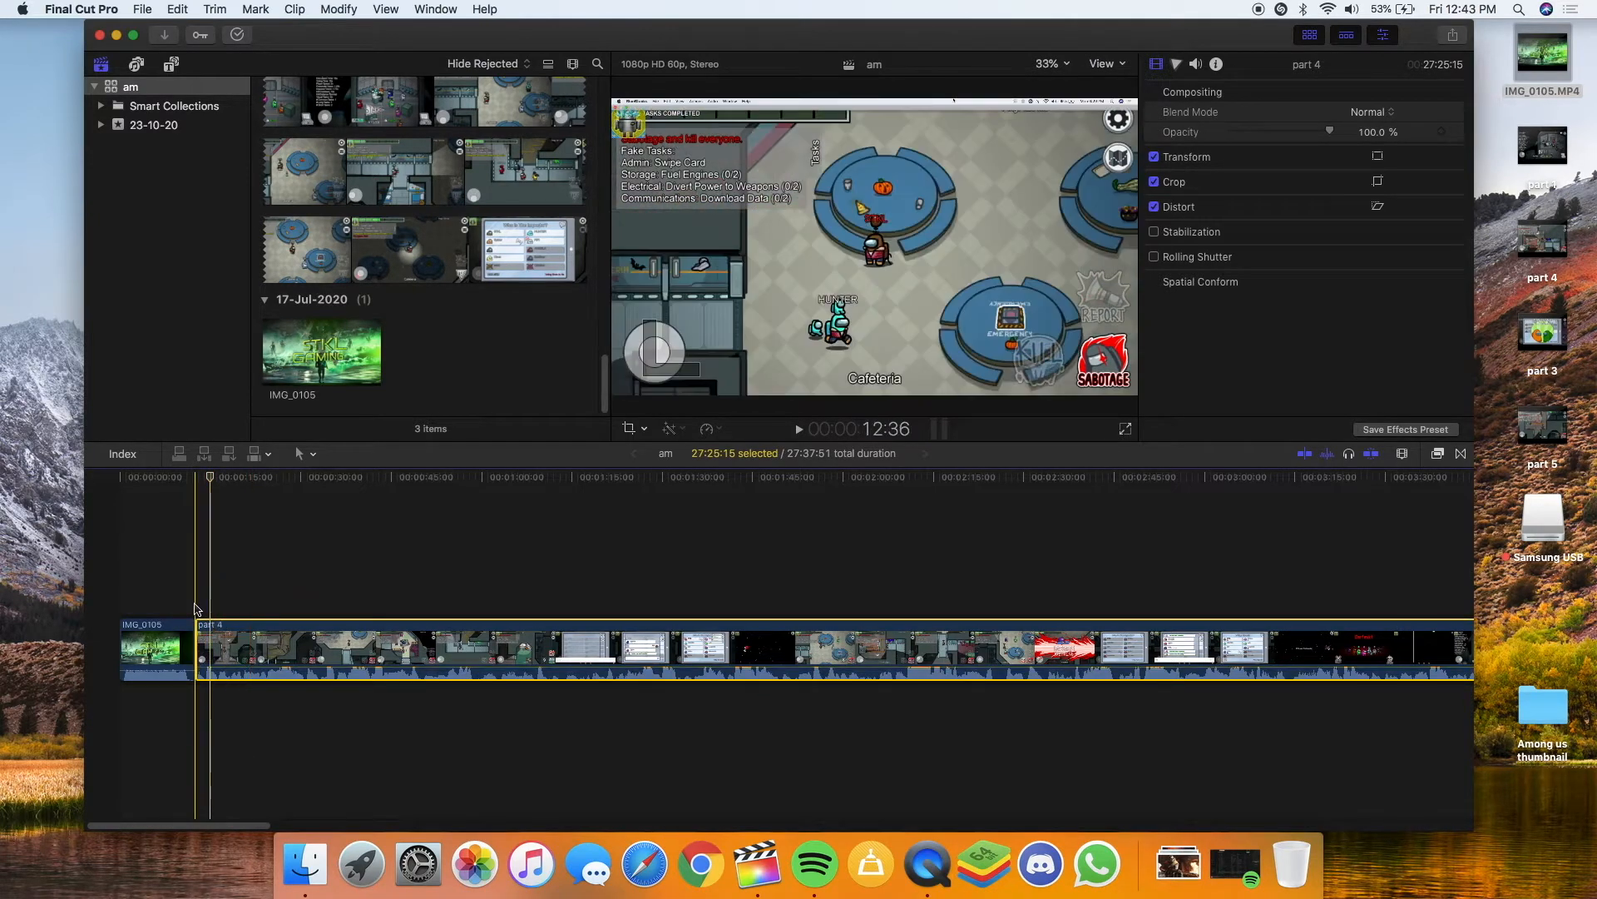
# Play part 4 while adjusting the Mac's speaker volume from the menu bar
pyautogui.press('space')
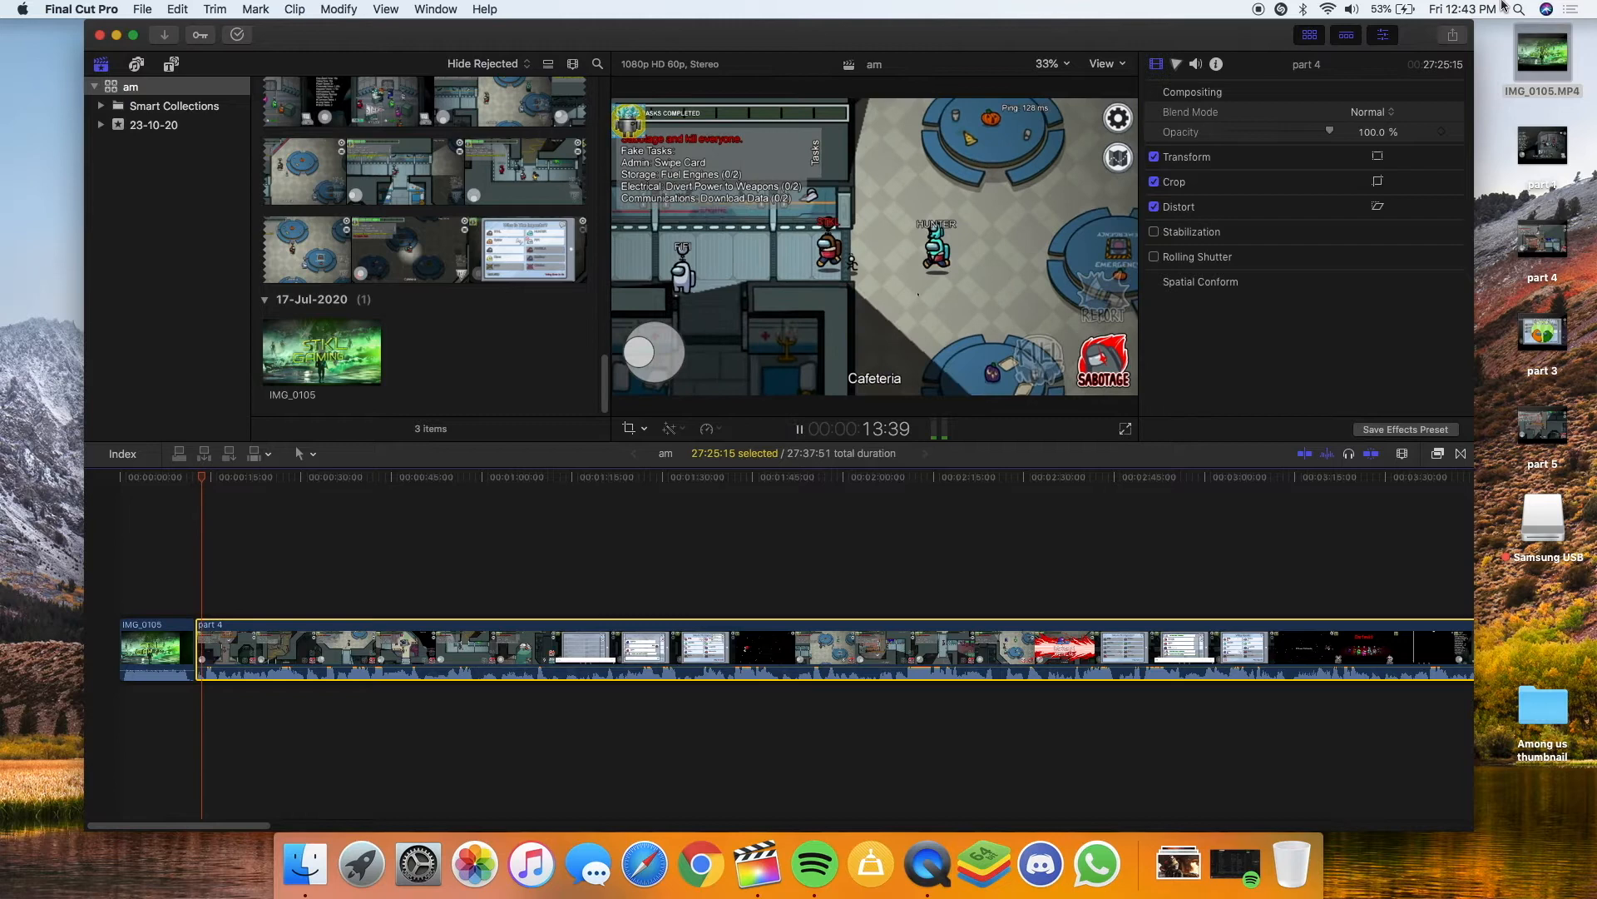
pyautogui.click(1355, 10)
pyautogui.click(1354, 10)
pyautogui.click(1355, 10)
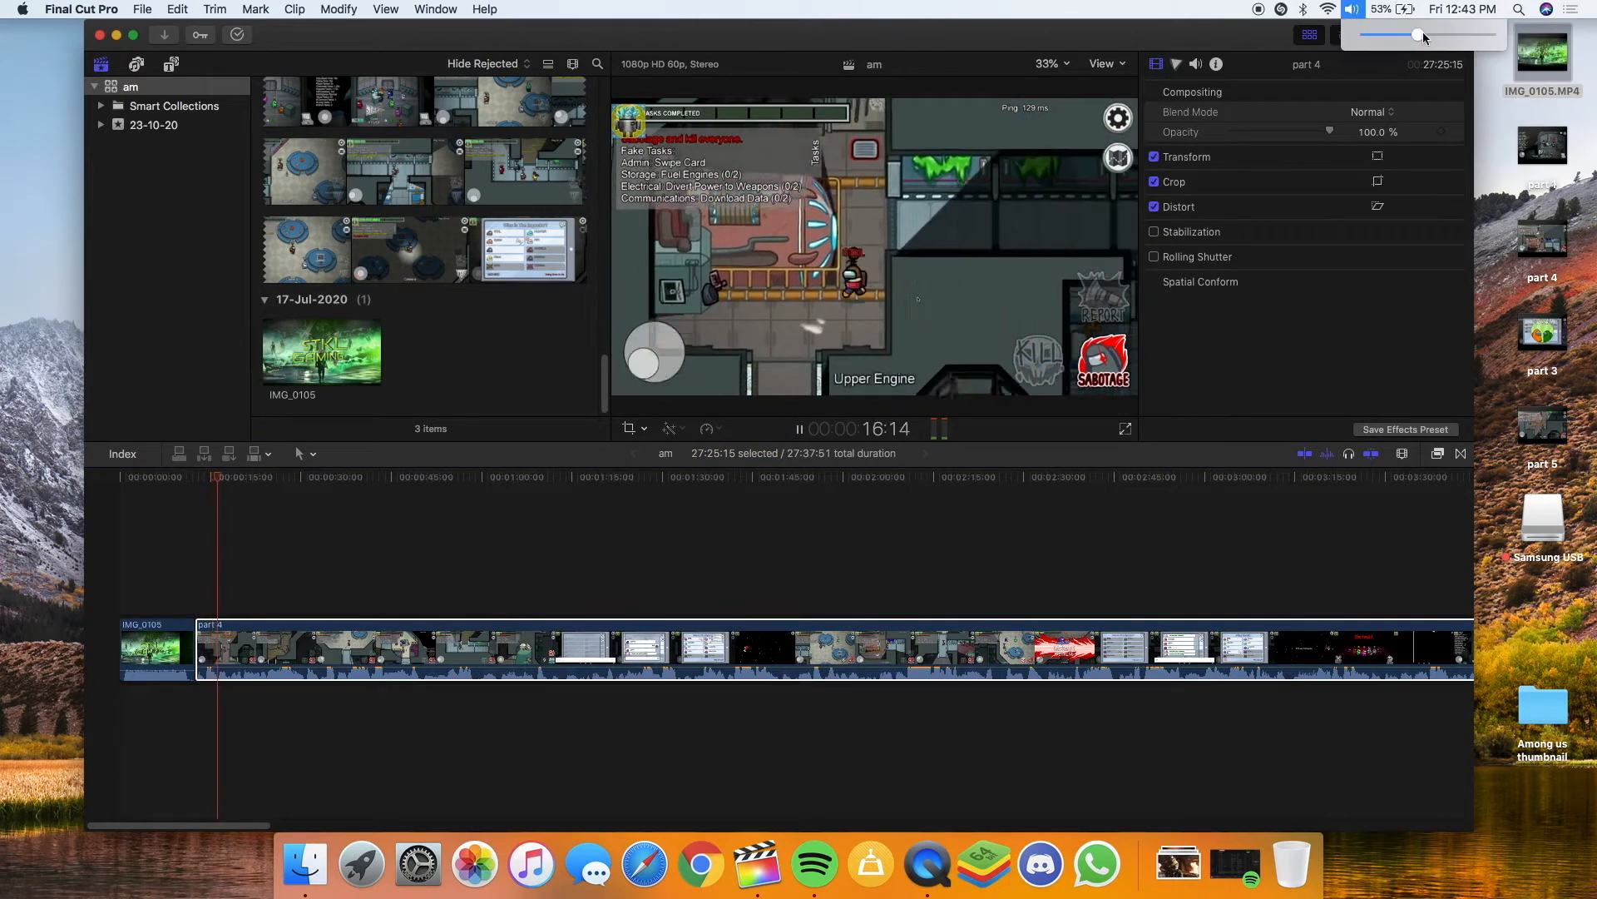
pyautogui.moveTo(1422, 34); pyautogui.dragTo(1454, 35)
pyautogui.click(1355, 10)
pyautogui.click(1421, 35)
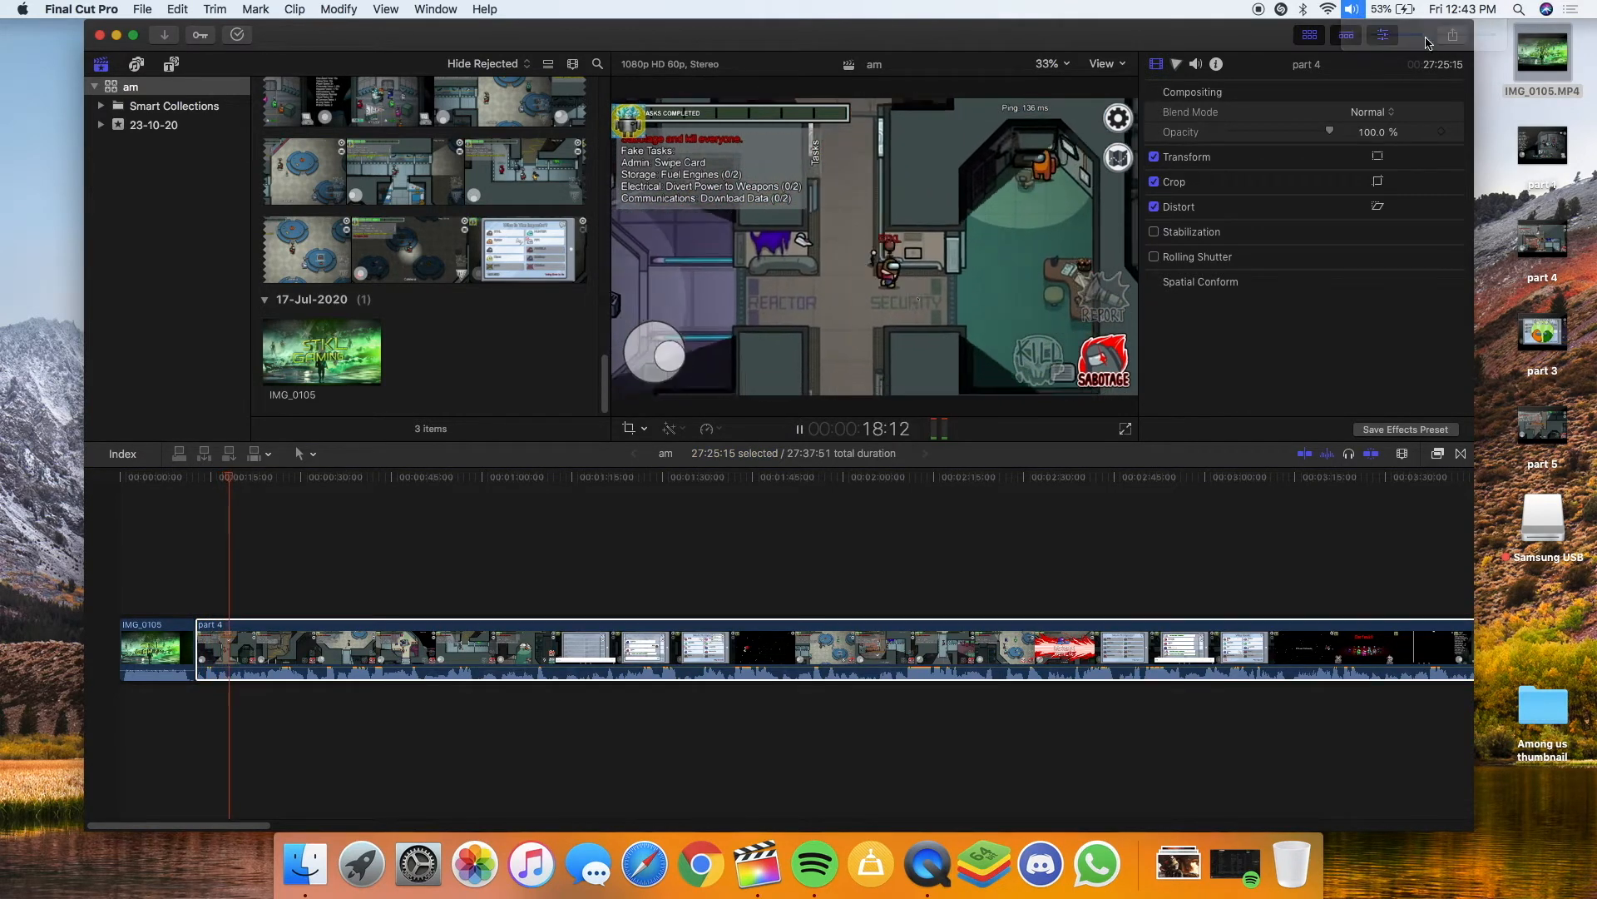
# Stop at 20:07 and split part 4 there with Command-B
pyautogui.press('space')
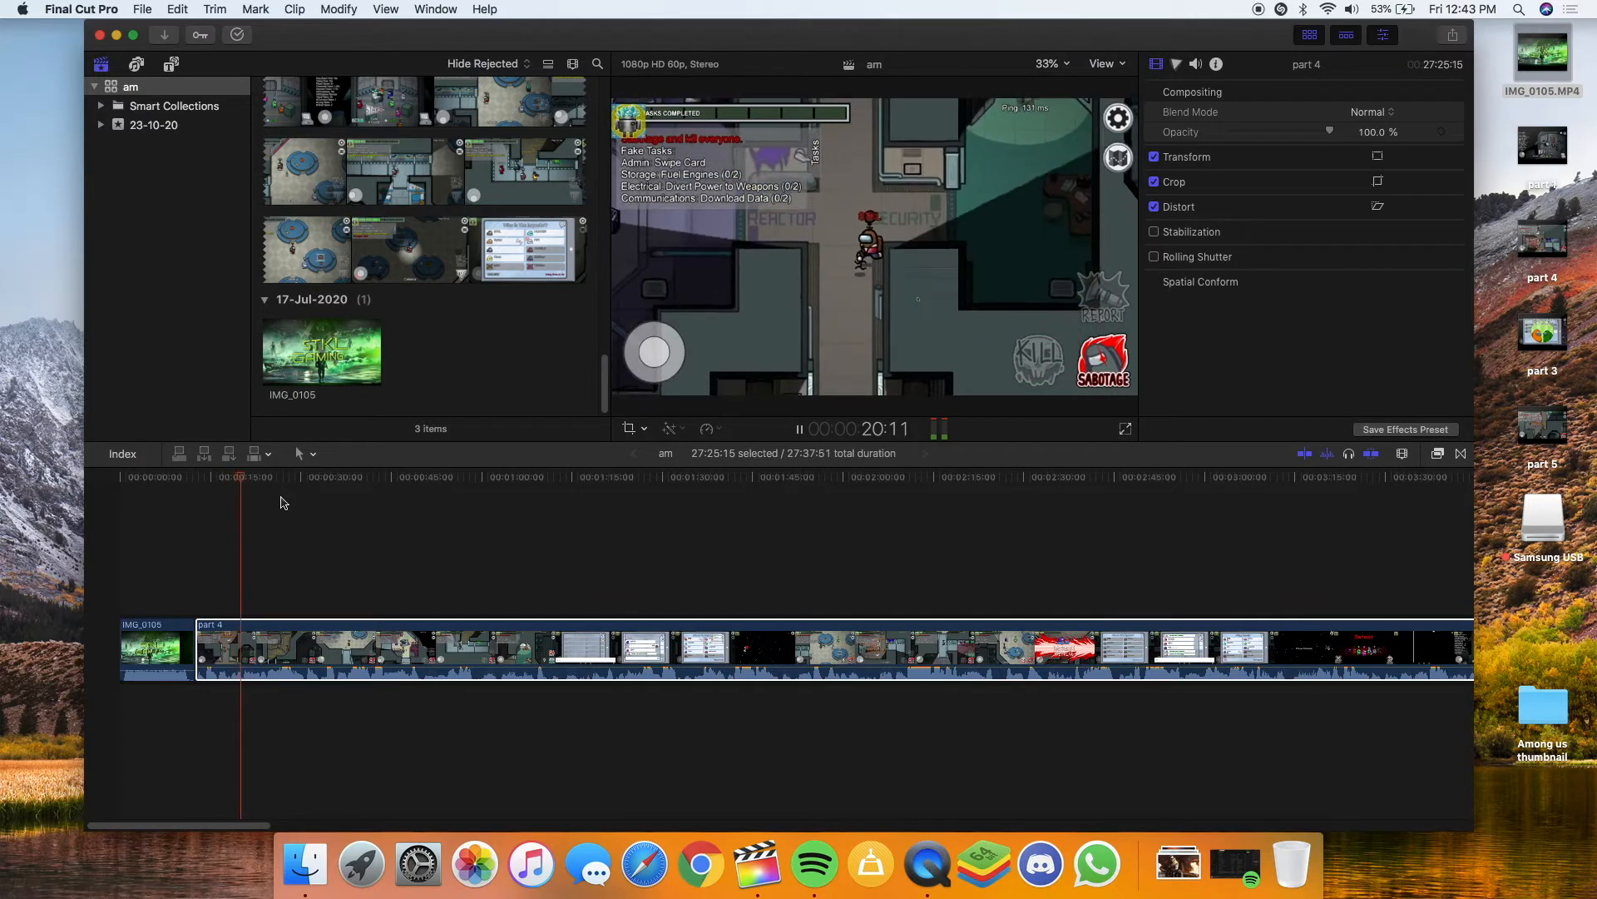
pyautogui.click(239, 635)
pyautogui.press('cmd+b')
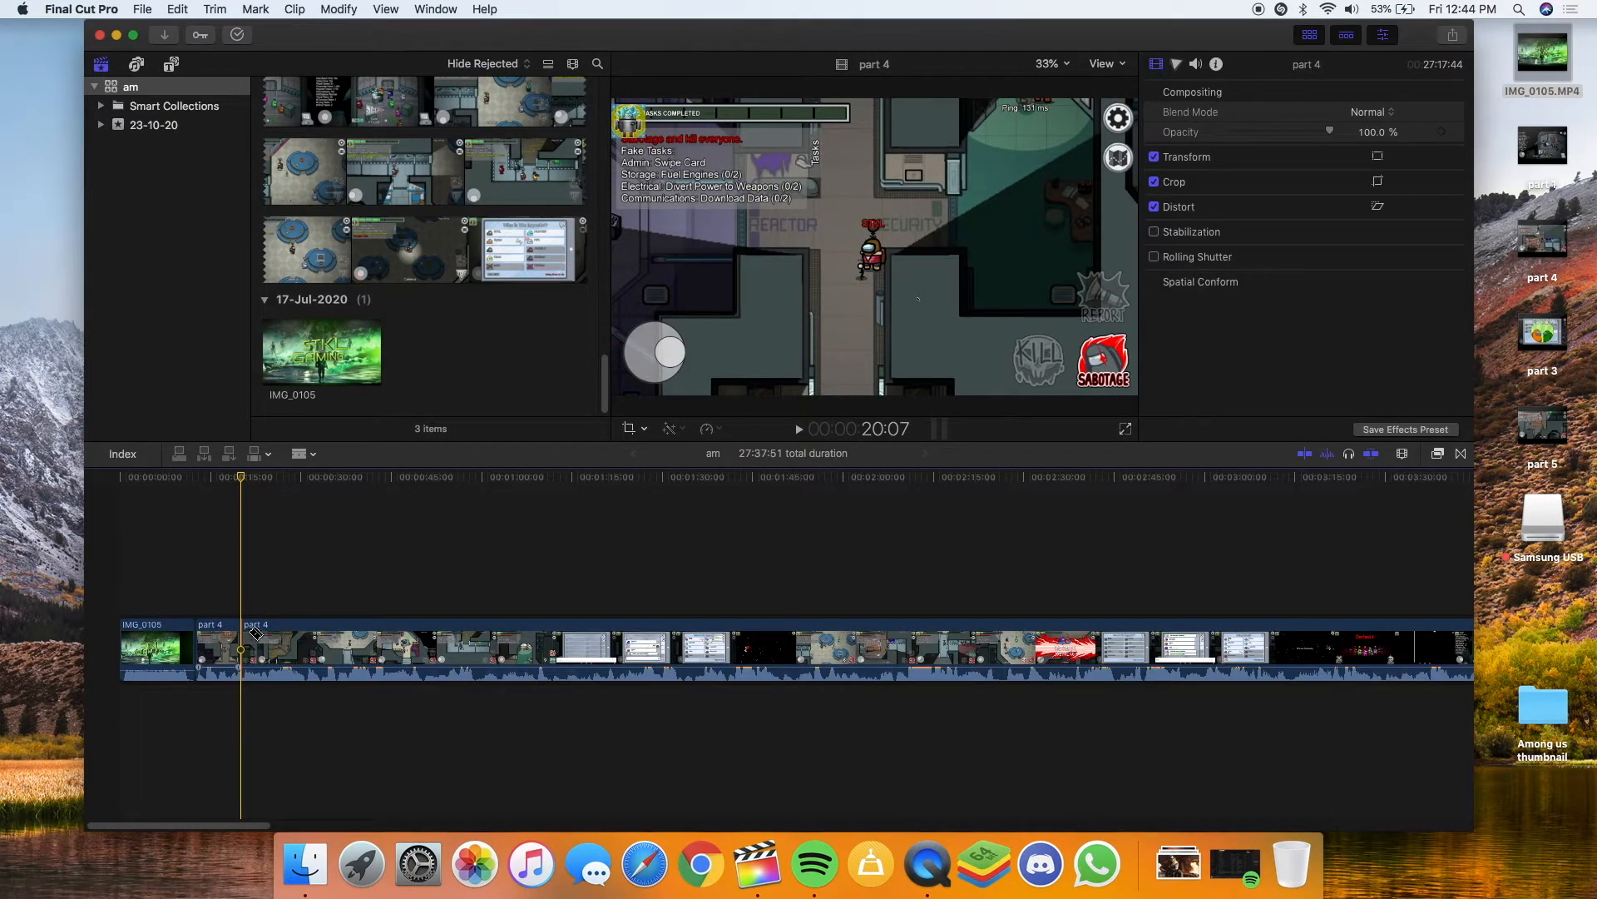
# Split part 4 at 31:16 and delete the 11:09 stretch between the two cuts
pyautogui.press('space')
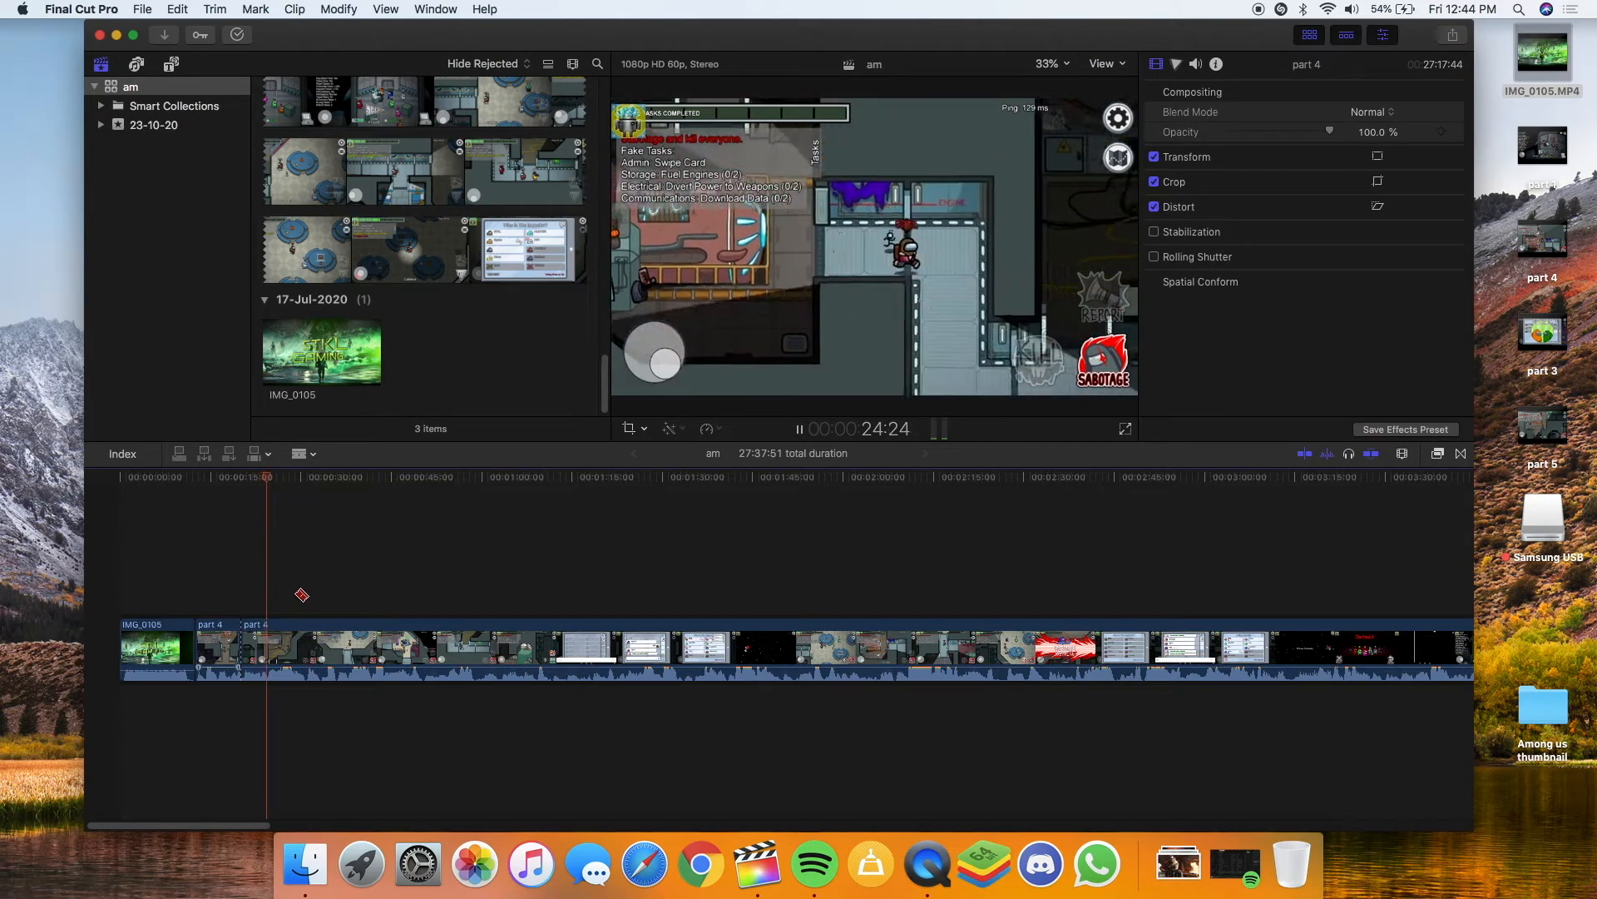
pyautogui.press('space')
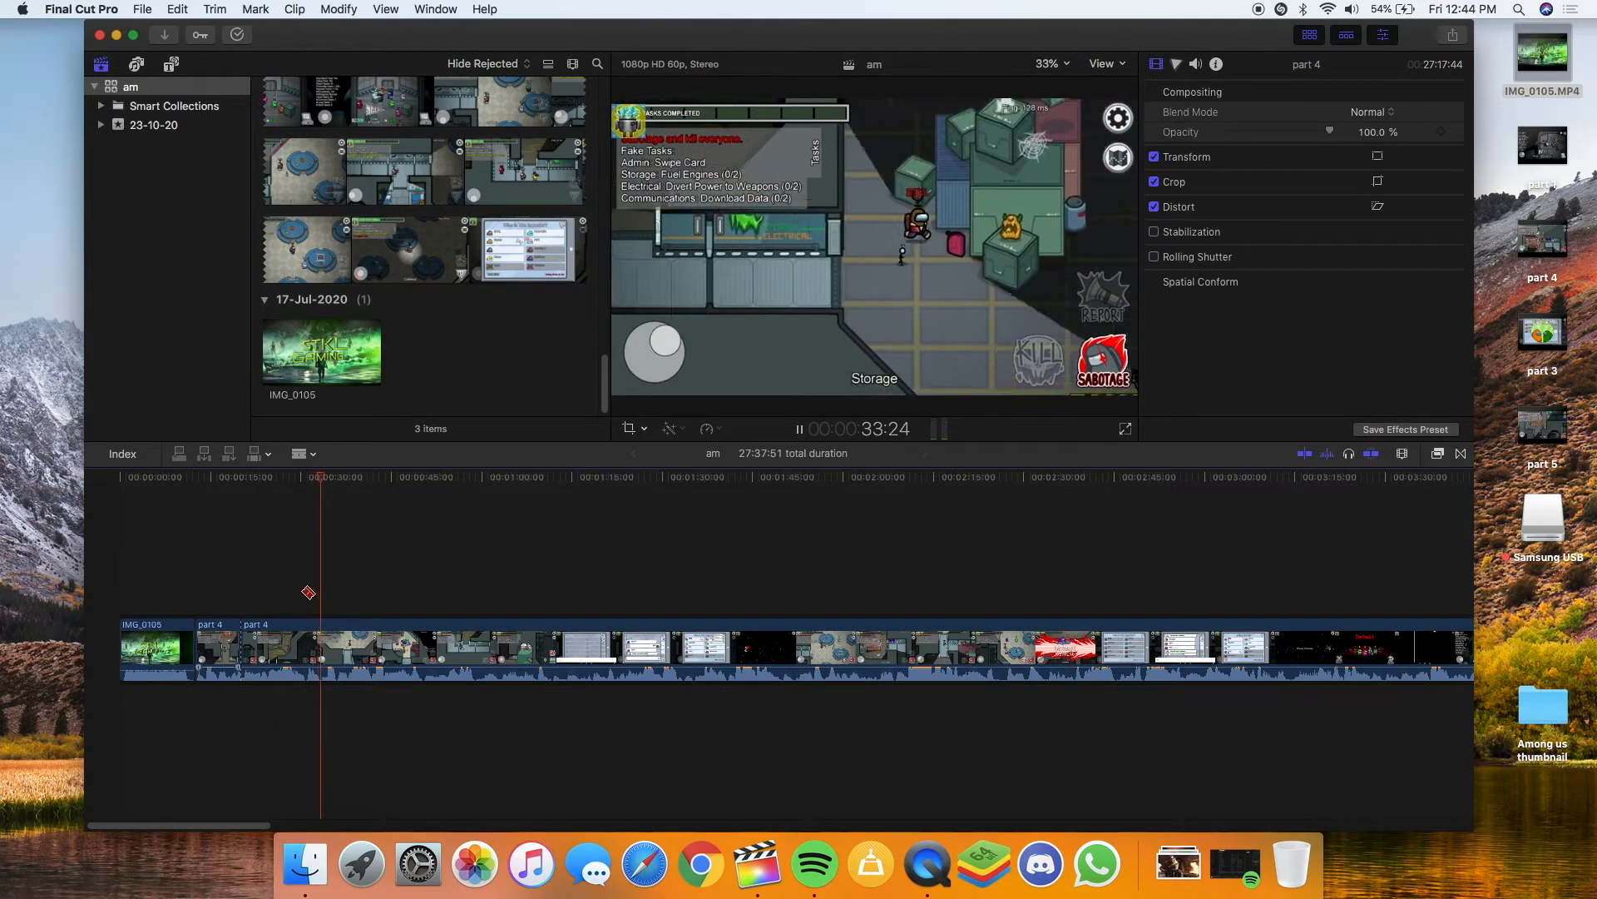
pyautogui.press('space')
pyautogui.press('space')
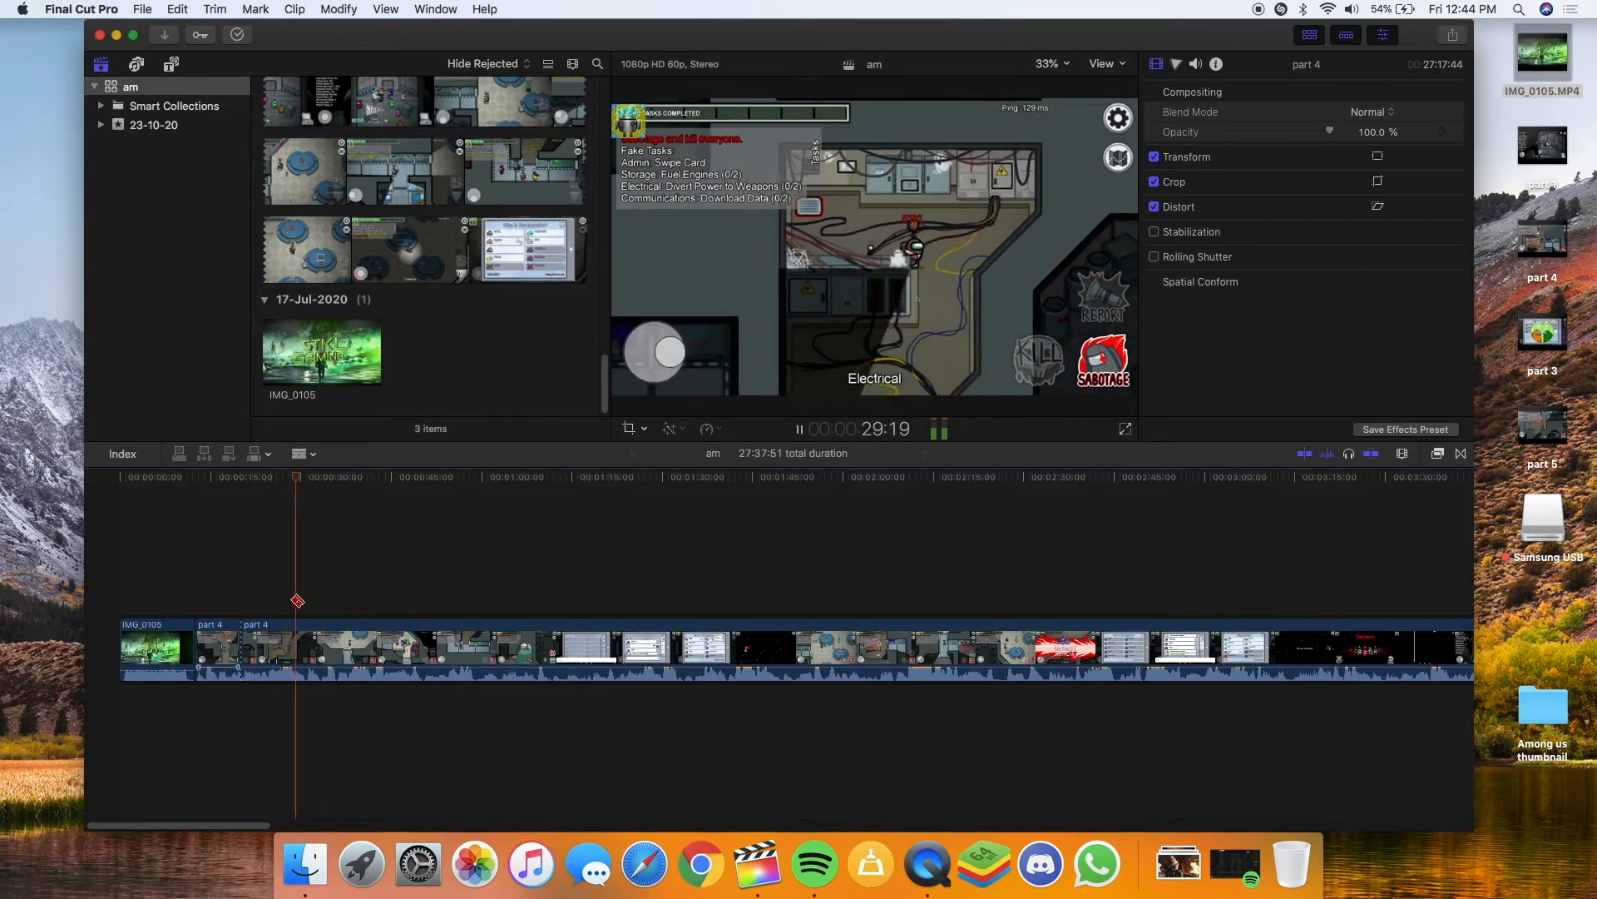
pyautogui.press('space')
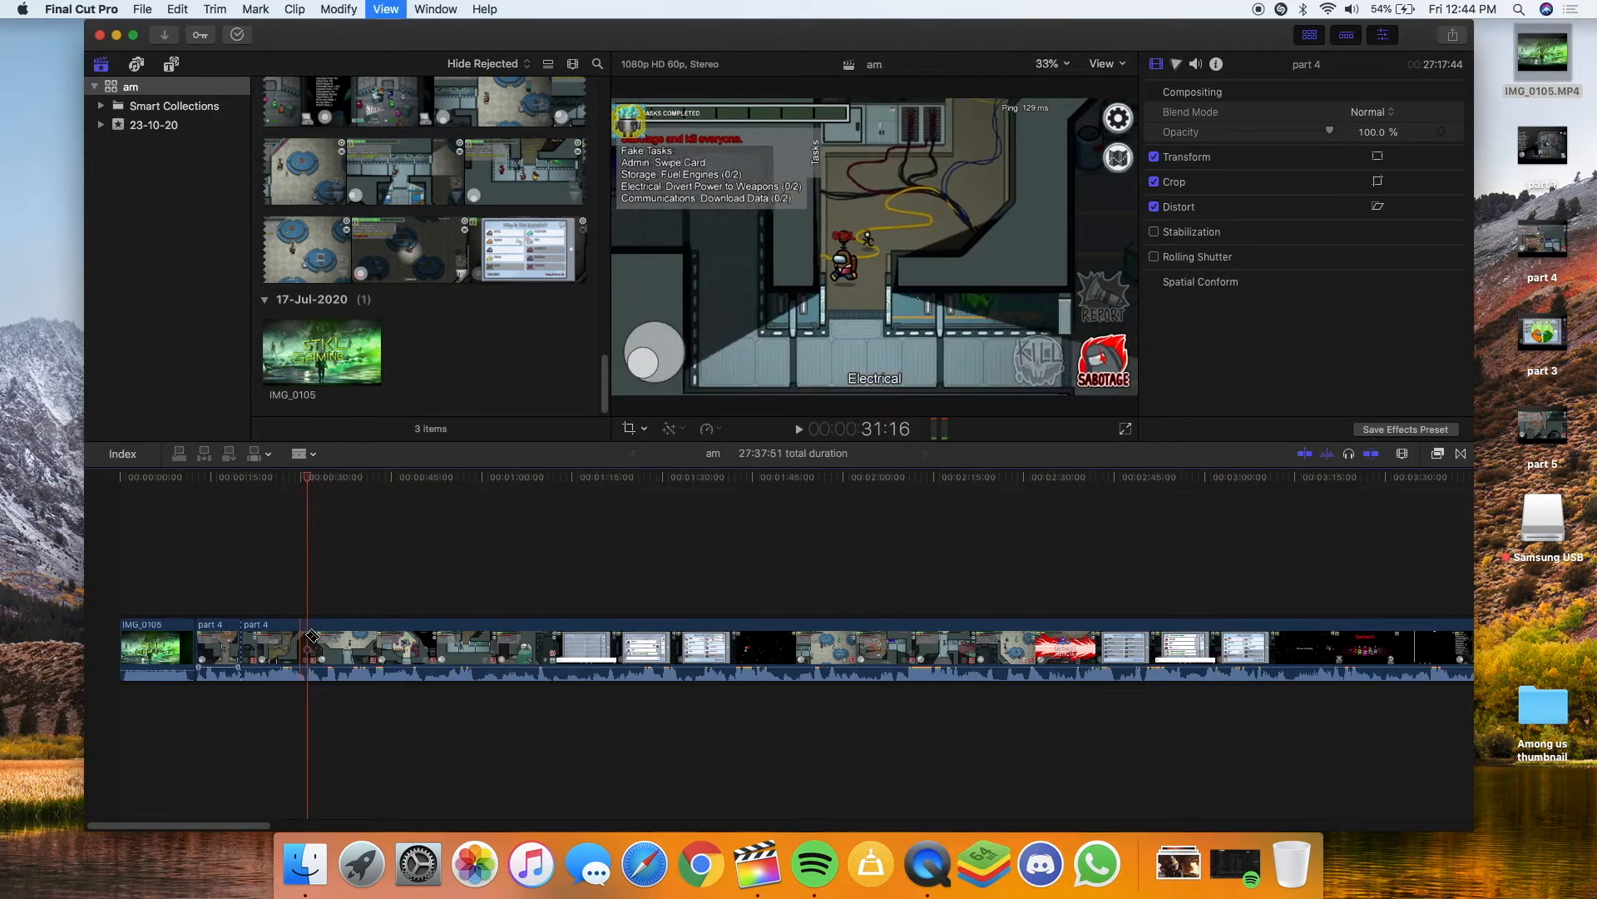
pyautogui.press('super+b')
pyautogui.click(292, 645)
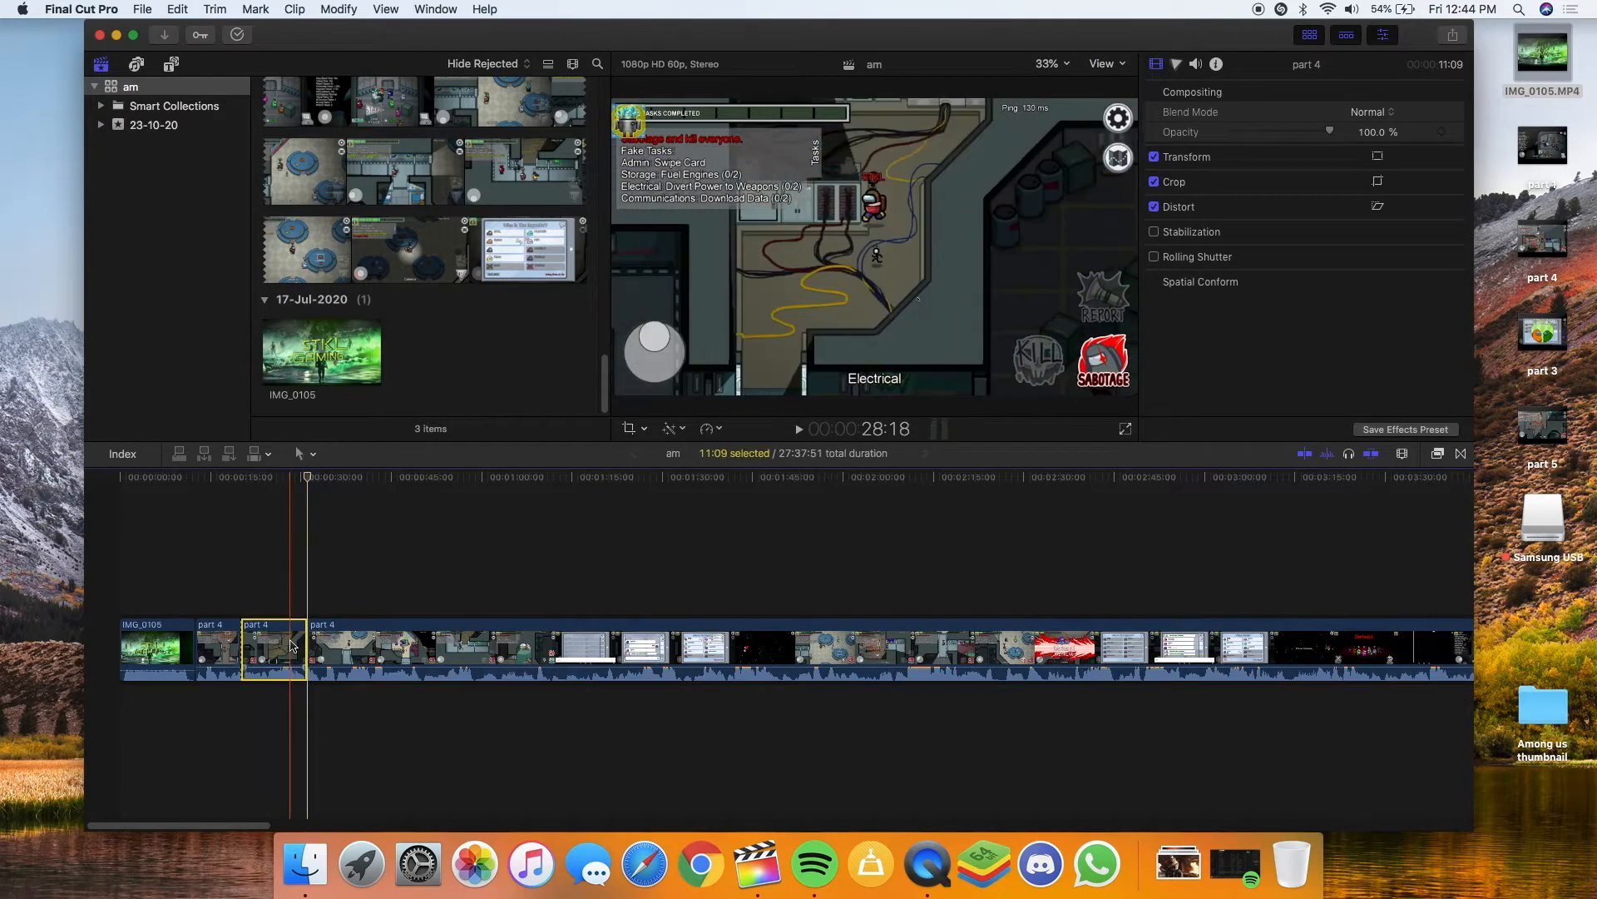
pyautogui.press('Delete')
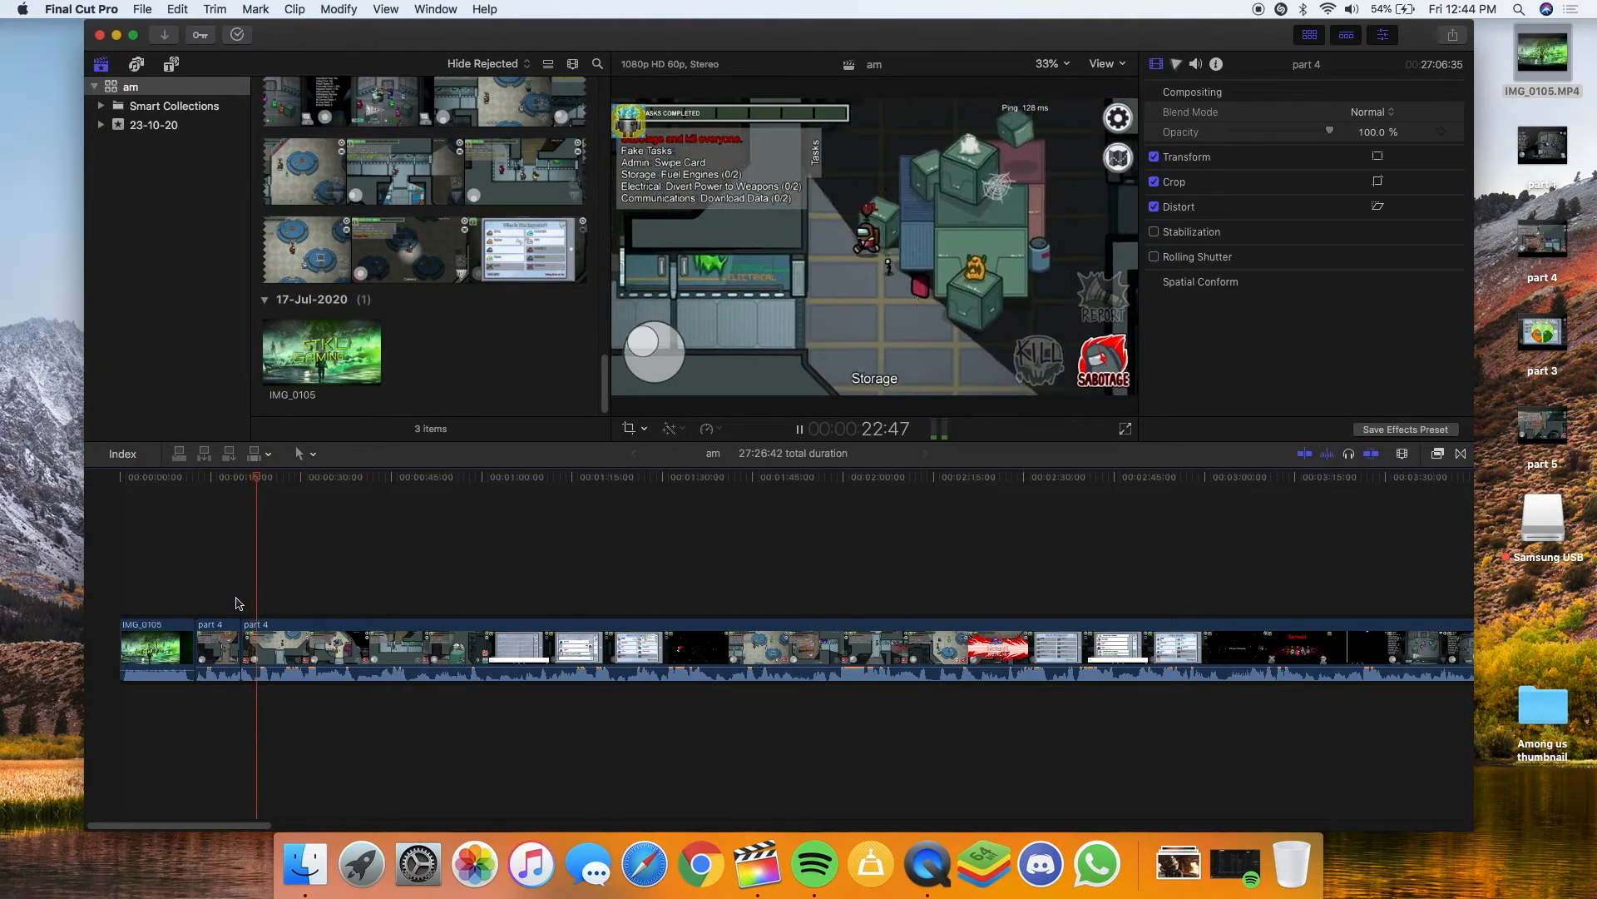
# Split part 4 again at 30:35 and continue reviewing the playback
pyautogui.click(296, 620)
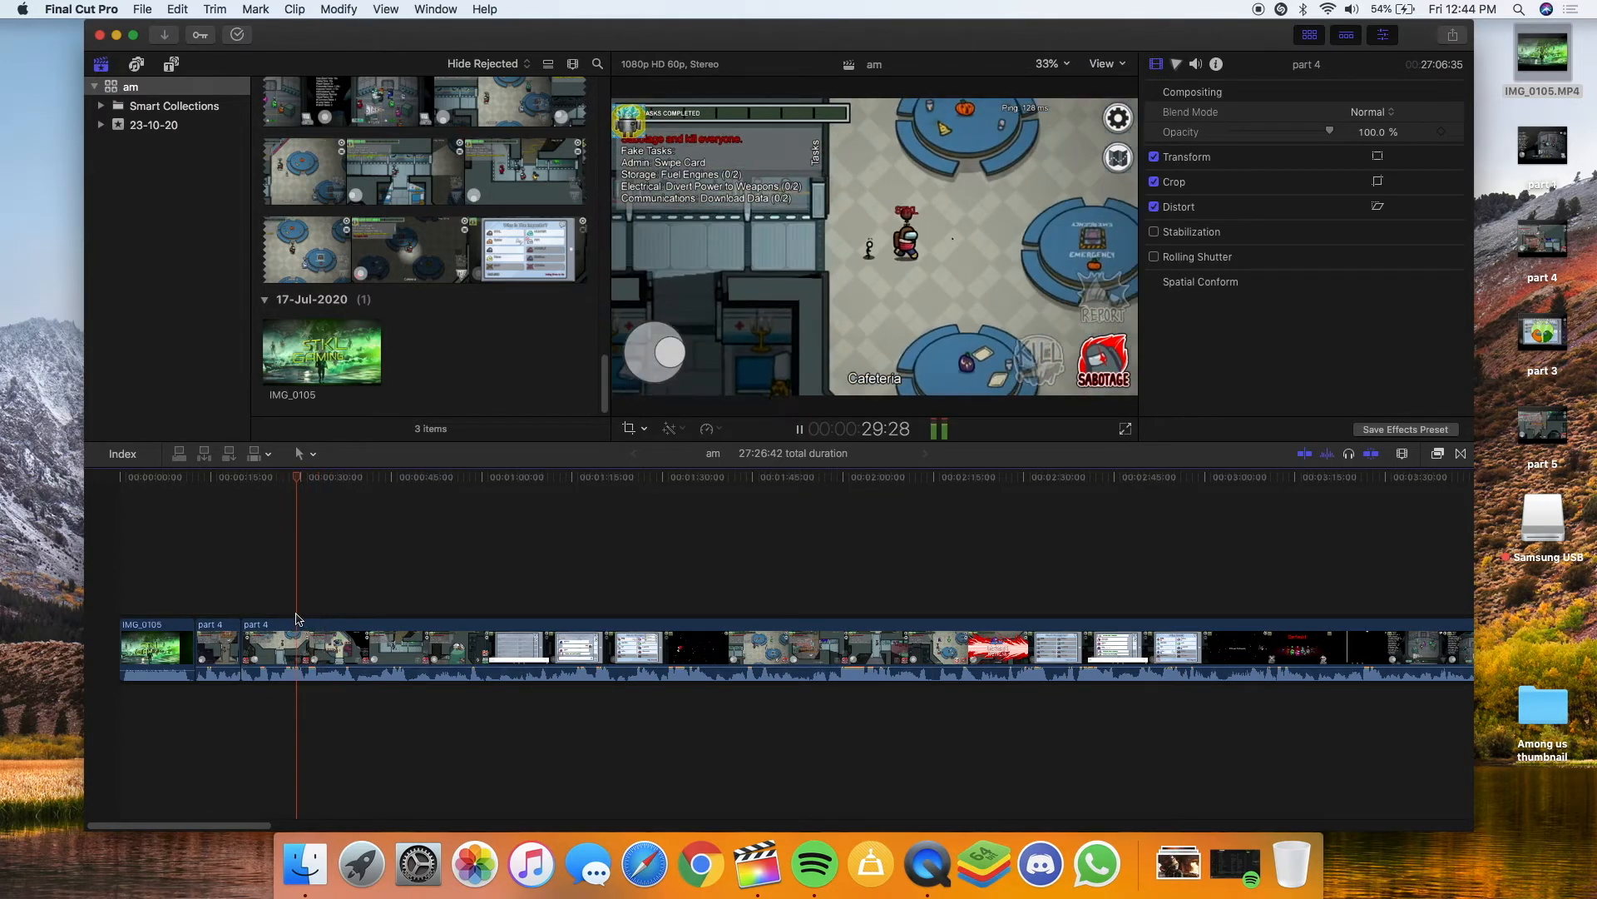
pyautogui.press('space')
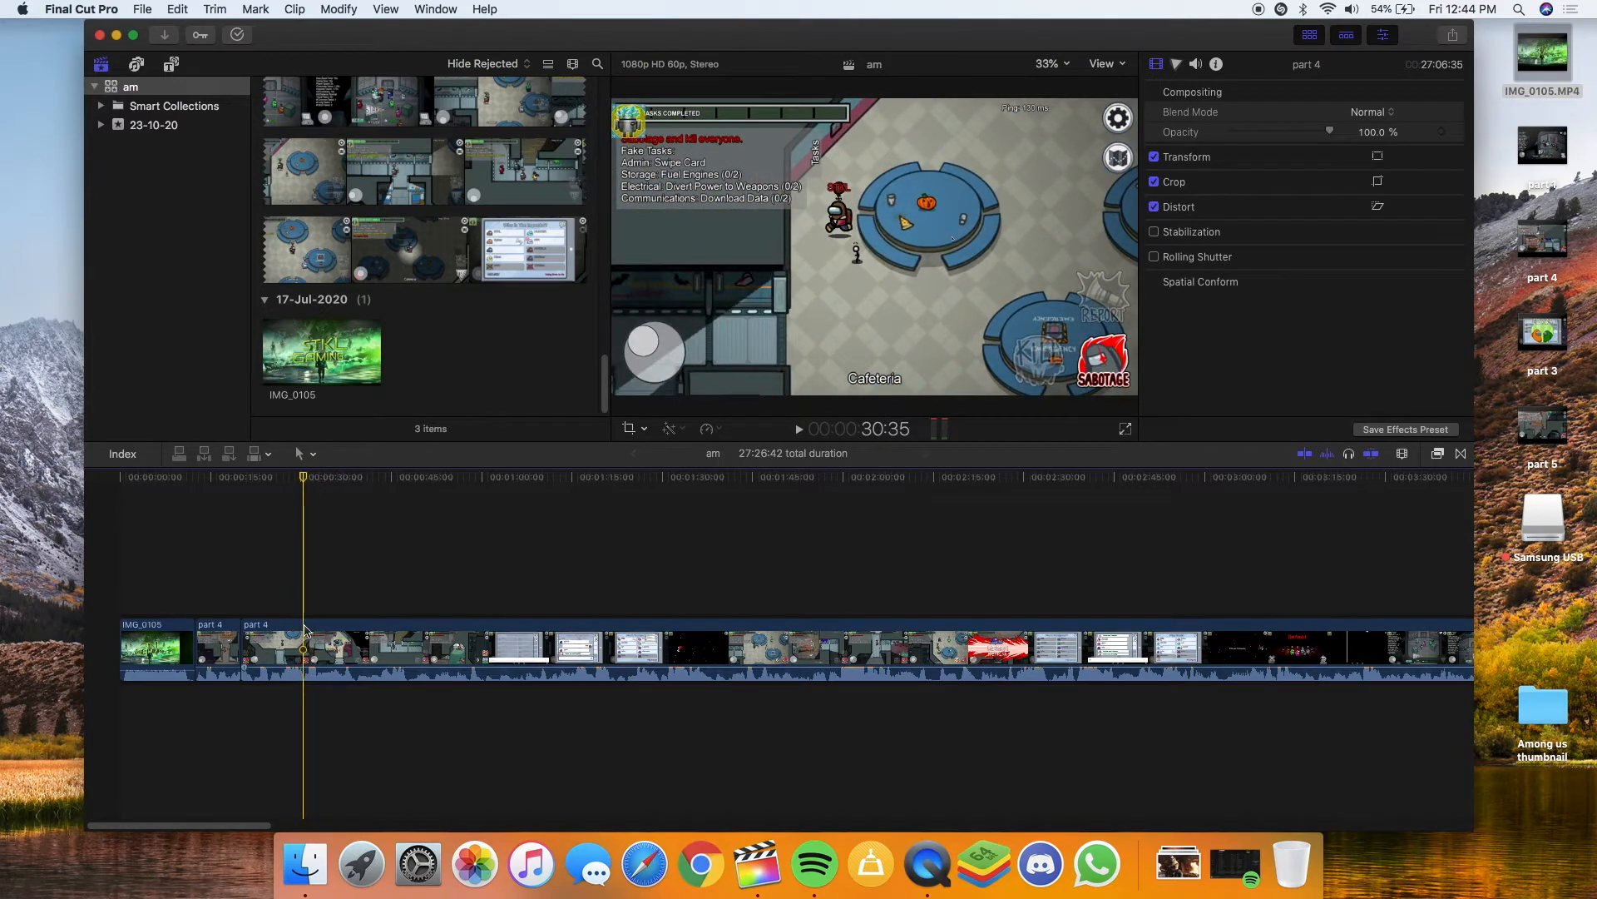
pyautogui.press('b')
pyautogui.click(305, 630)
pyautogui.press('space')
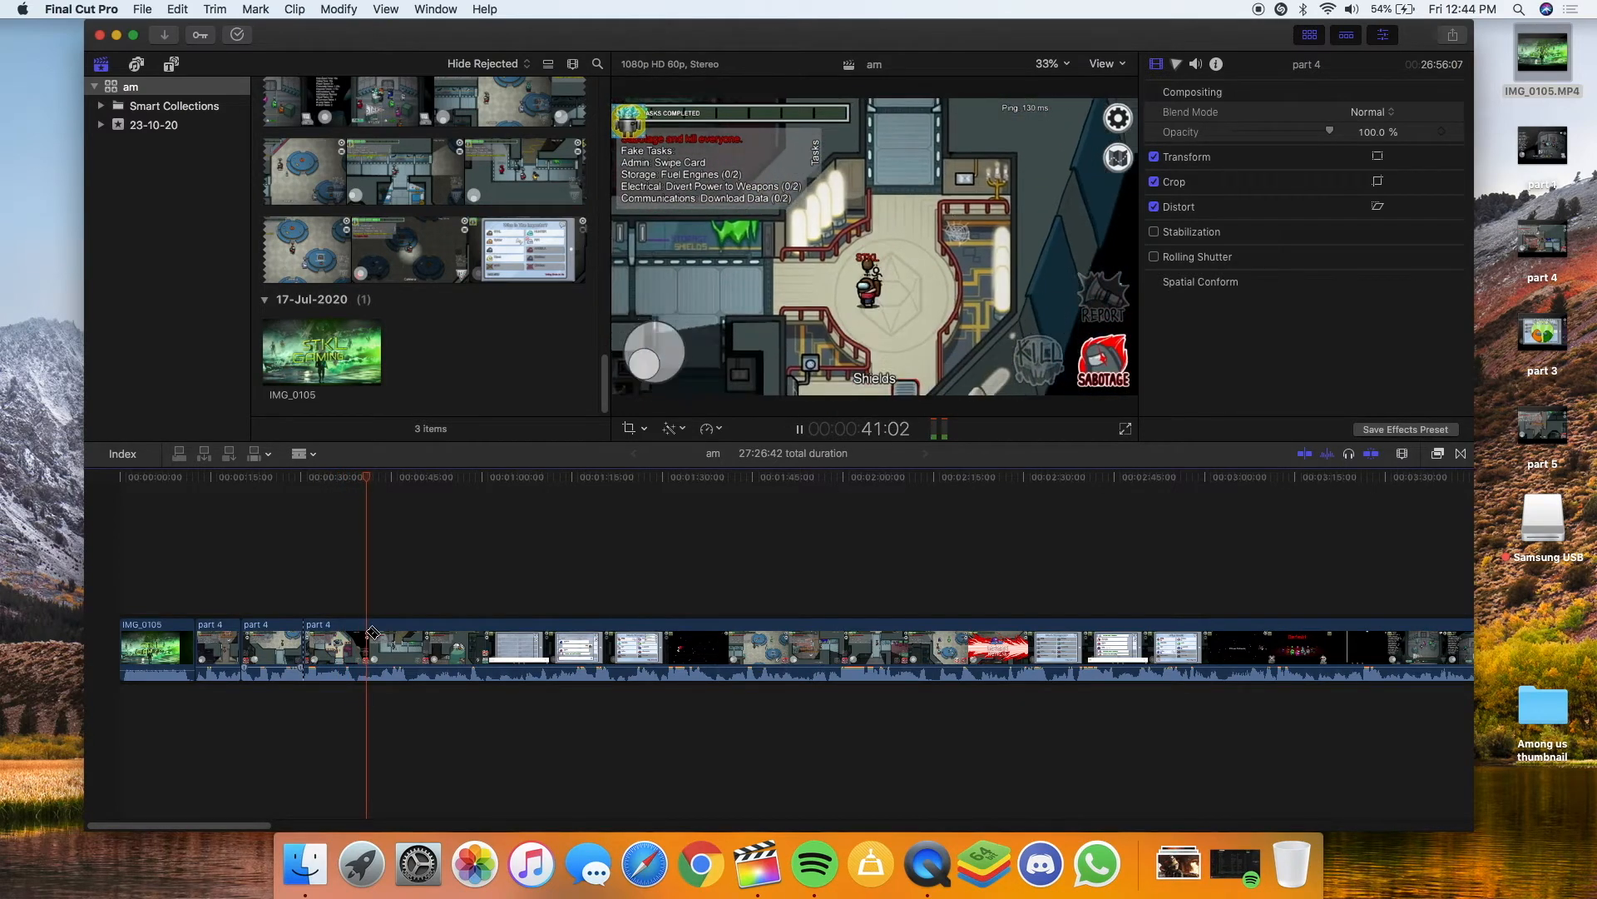
pyautogui.press('space')
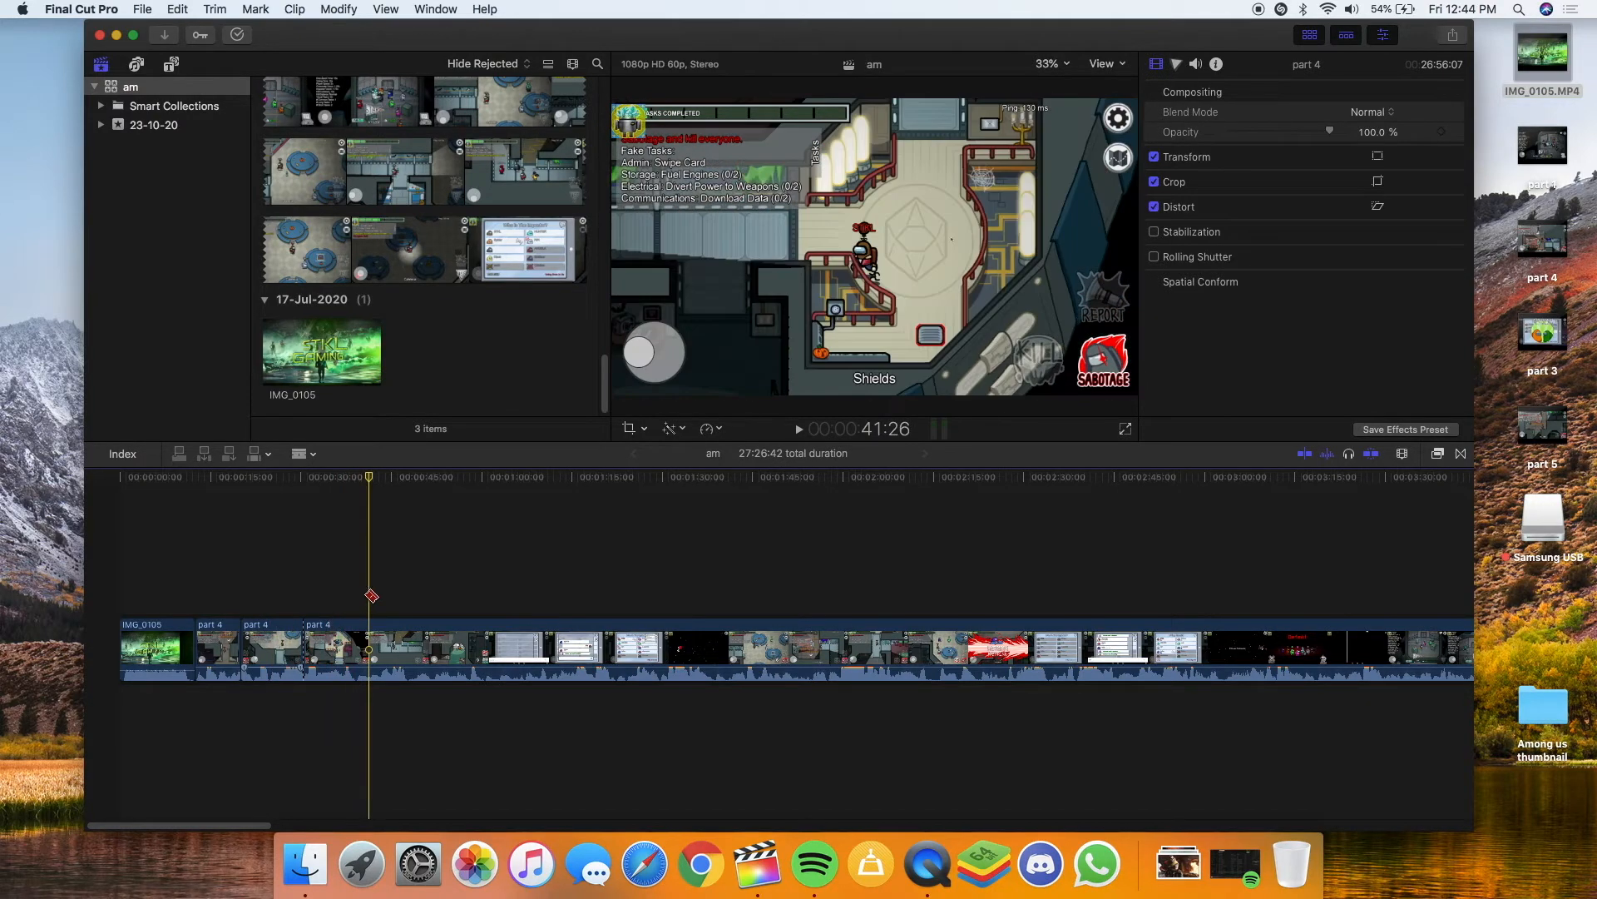
pyautogui.press('space')
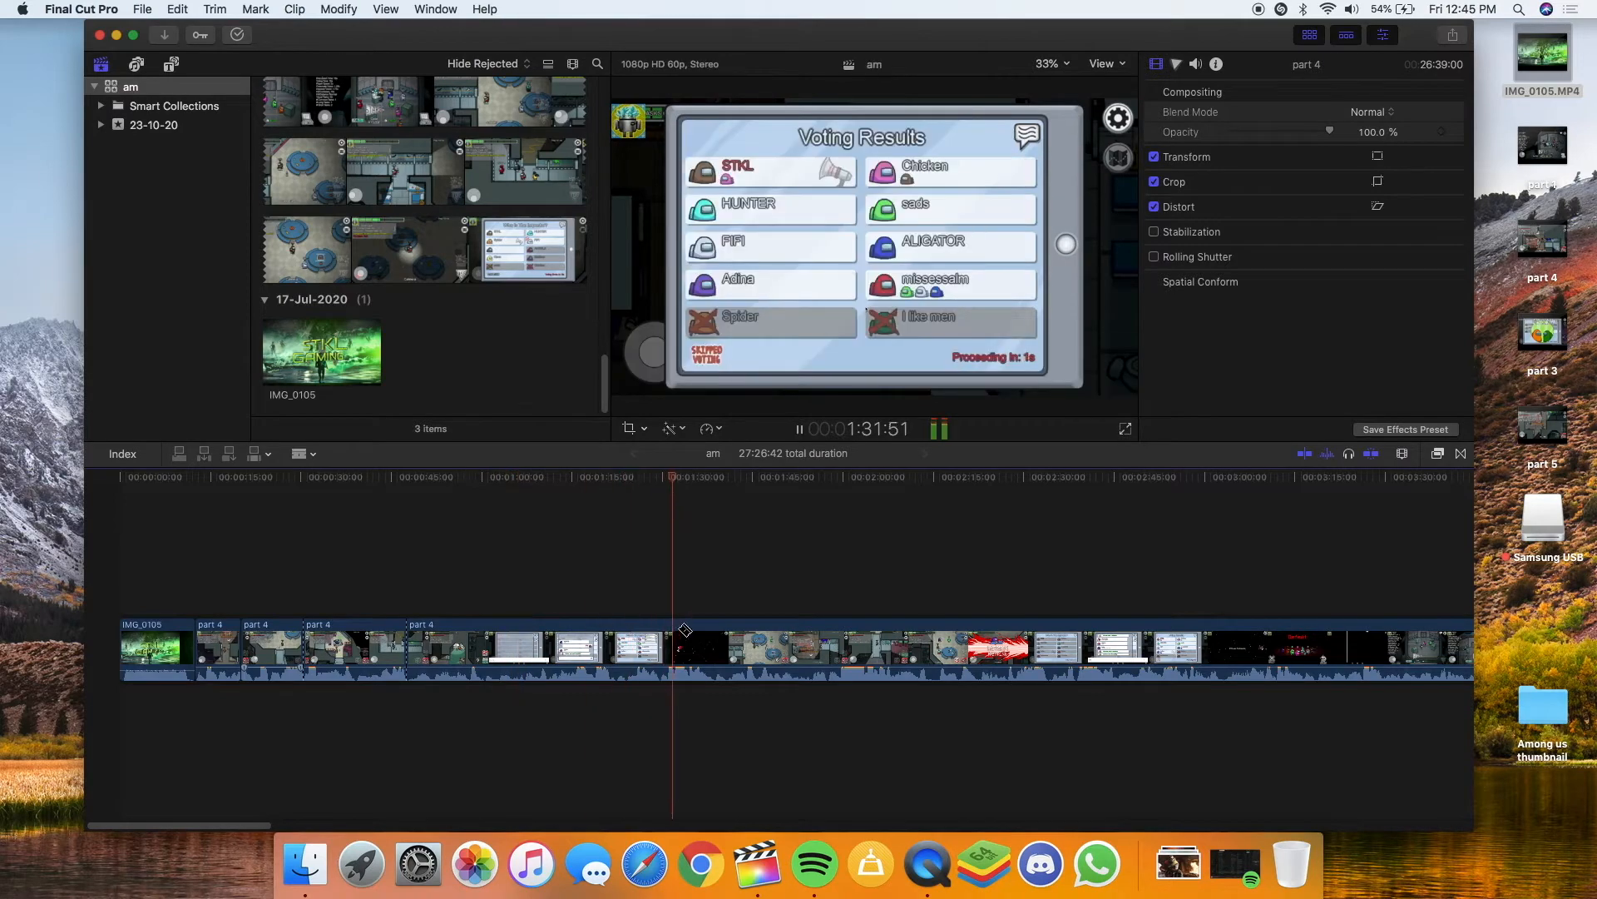
# Delete the unwanted part 4 clip from the timeline
pyautogui.press('space')
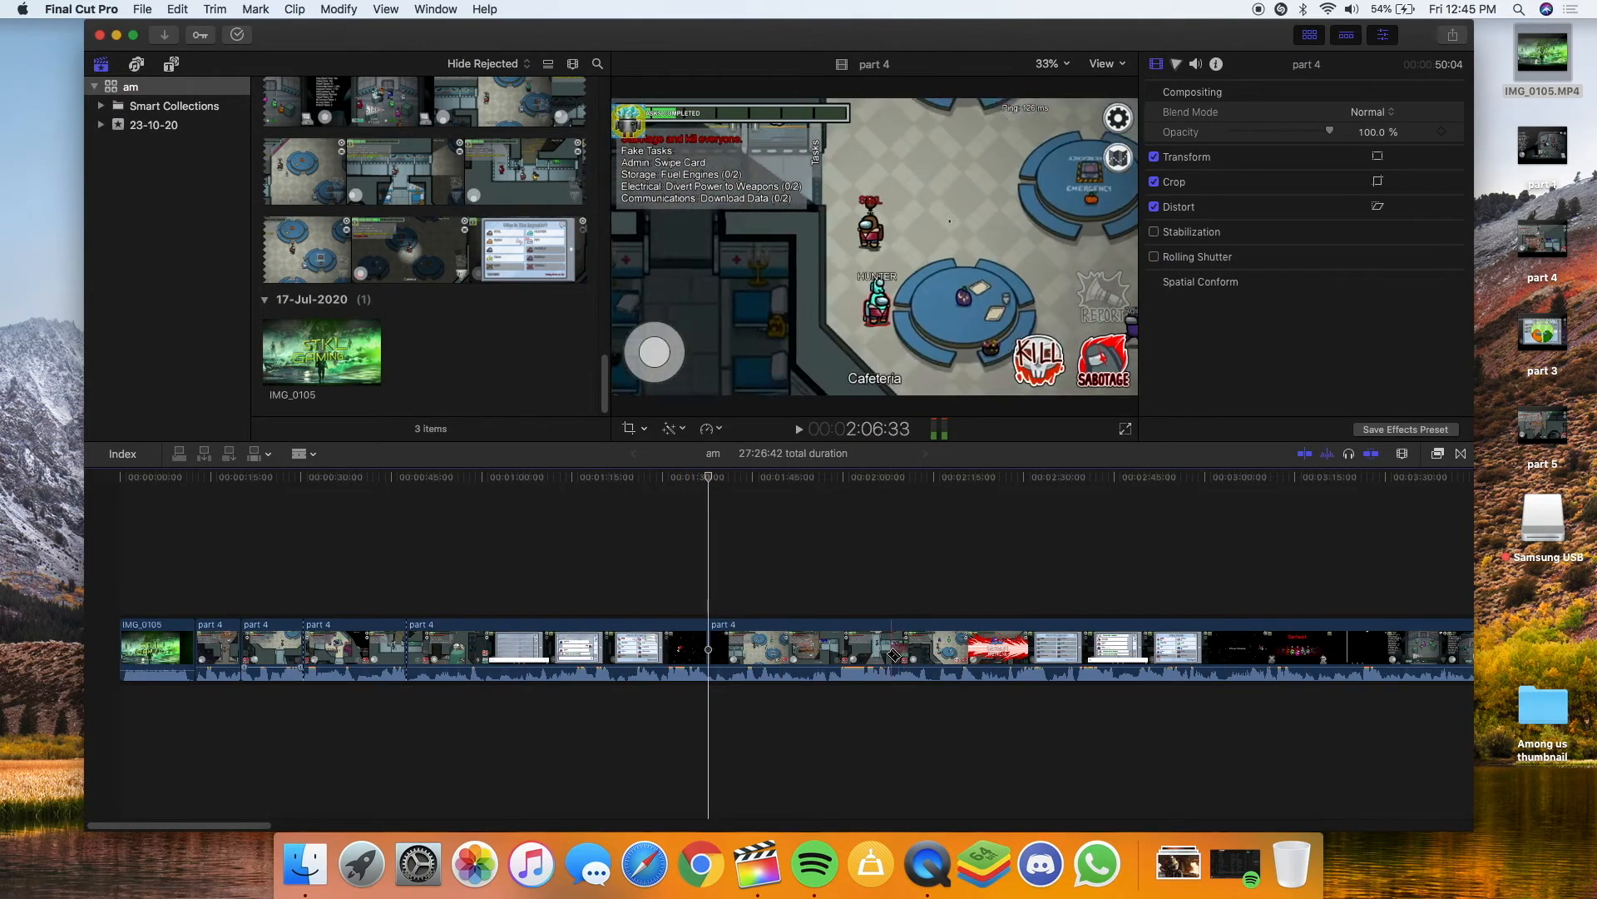
pyautogui.click(829, 649)
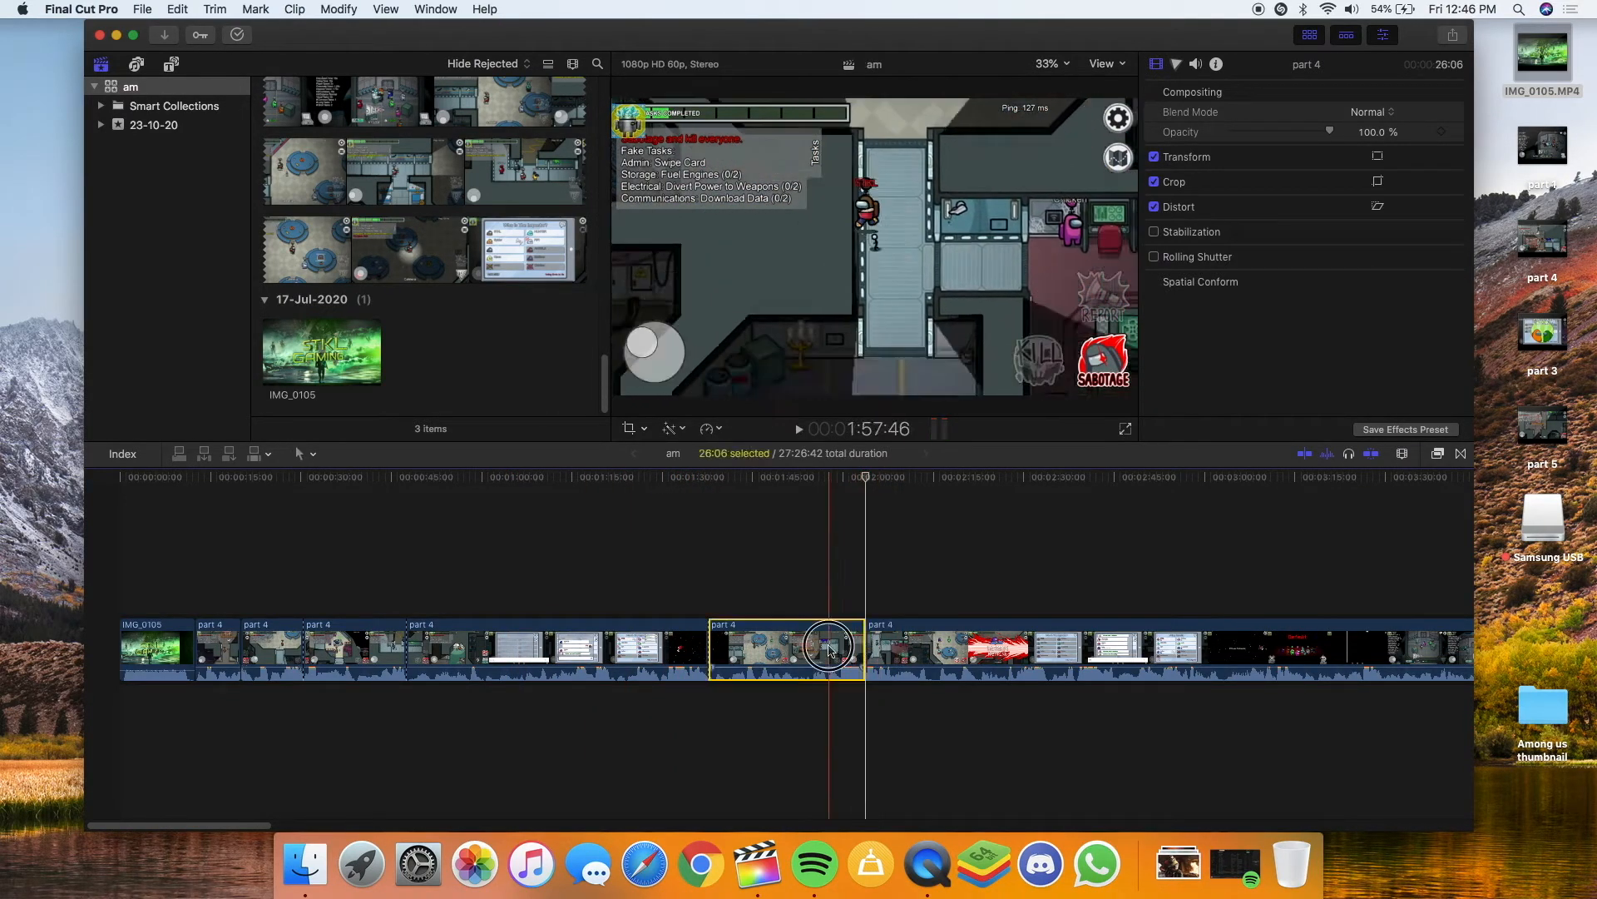
pyautogui.press('Delete')
pyautogui.press('space')
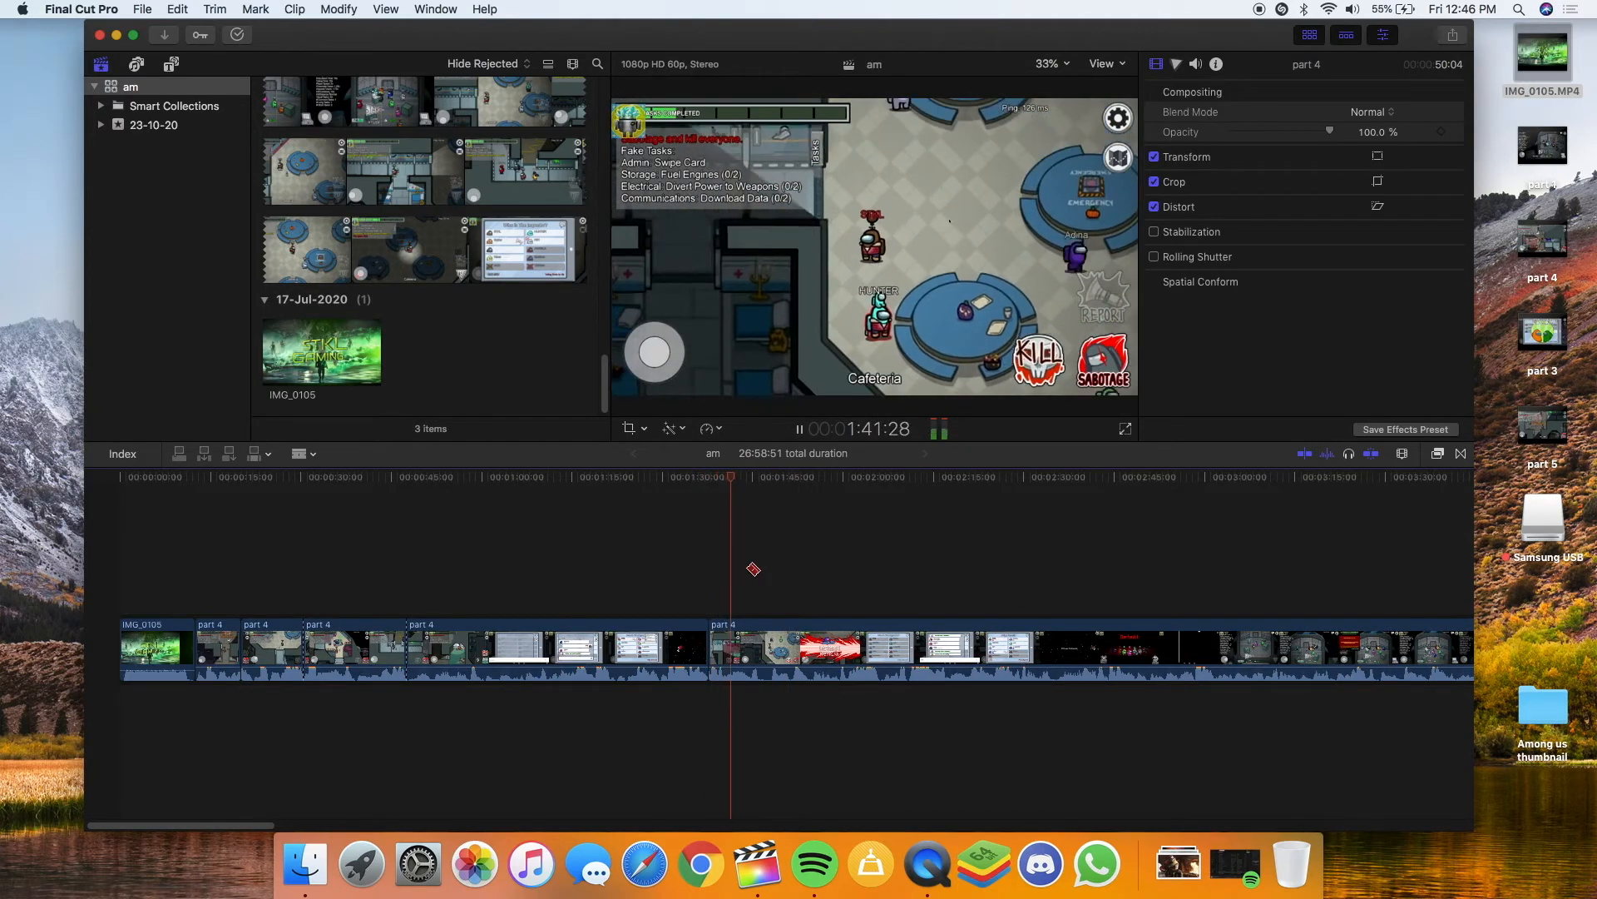
# Split part 4 just after the Defeat screen and delete the remainder, leaving 02:48:37
pyautogui.press('space')
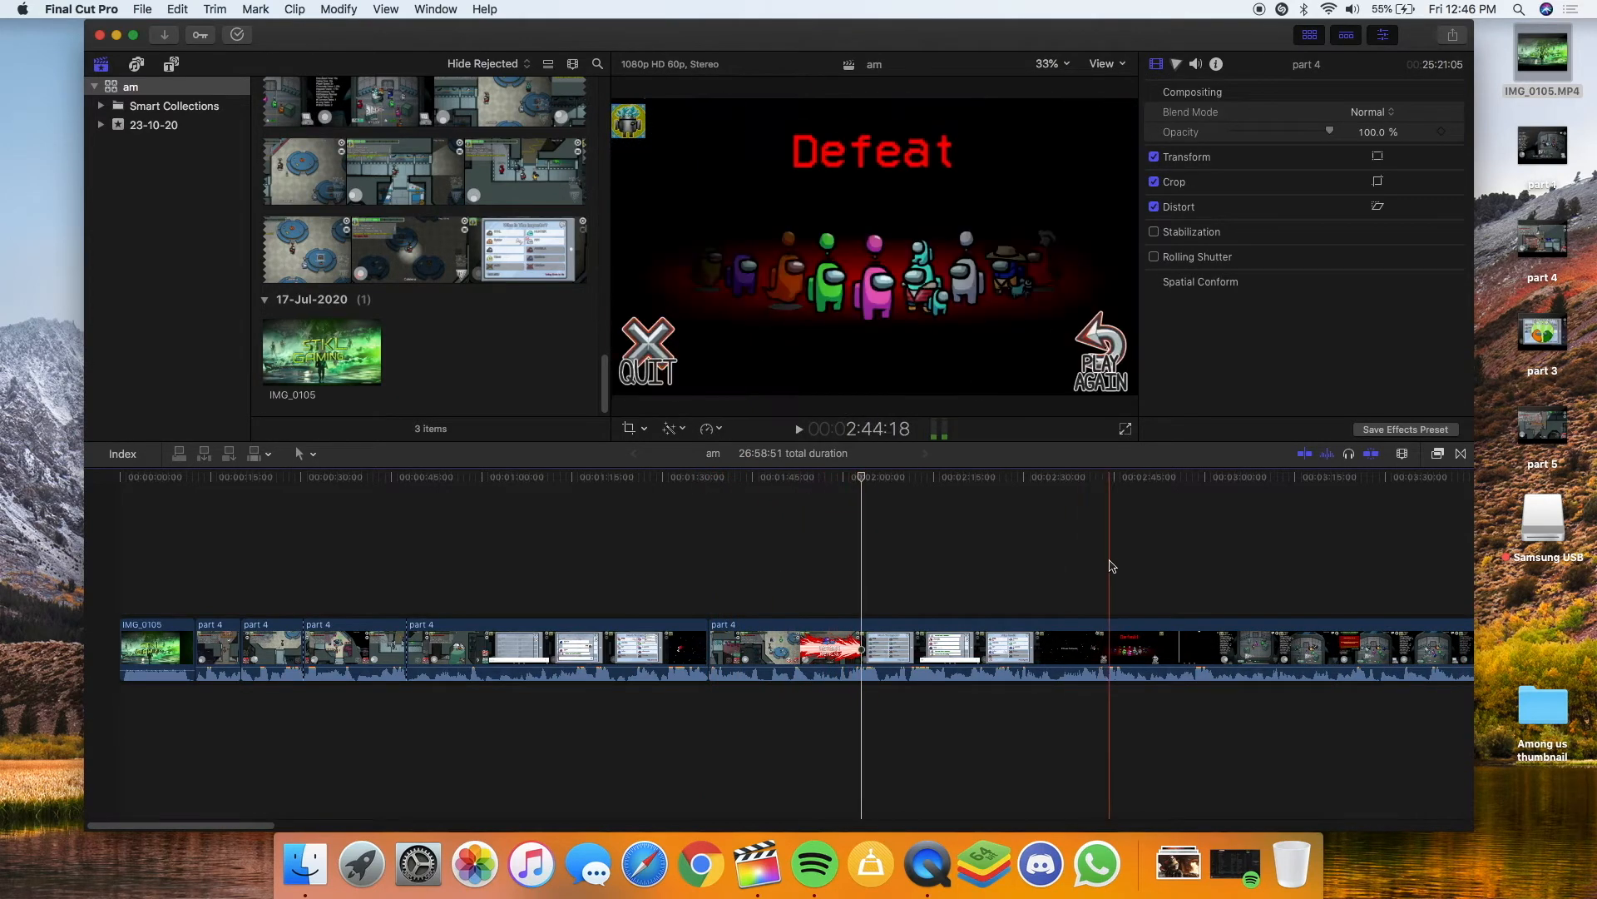
pyautogui.press('space')
pyautogui.press('space')
pyautogui.press('space')
pyautogui.press('space')
pyautogui.press('space')
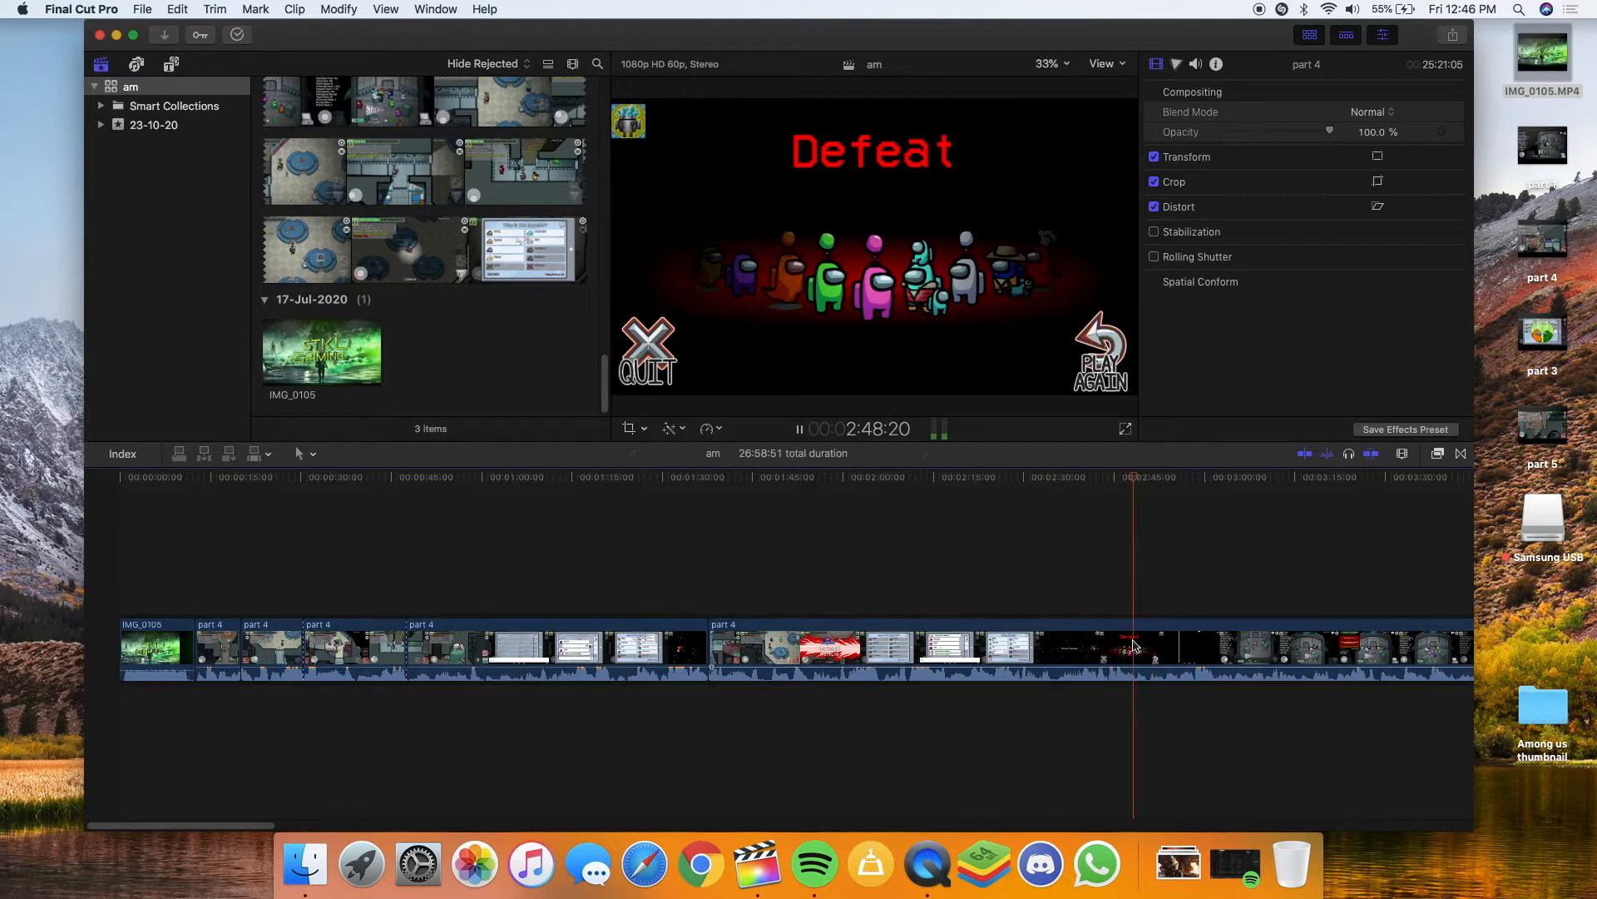
pyautogui.press('space')
pyautogui.press('b')
pyautogui.click(1138, 643)
pyautogui.press('a')
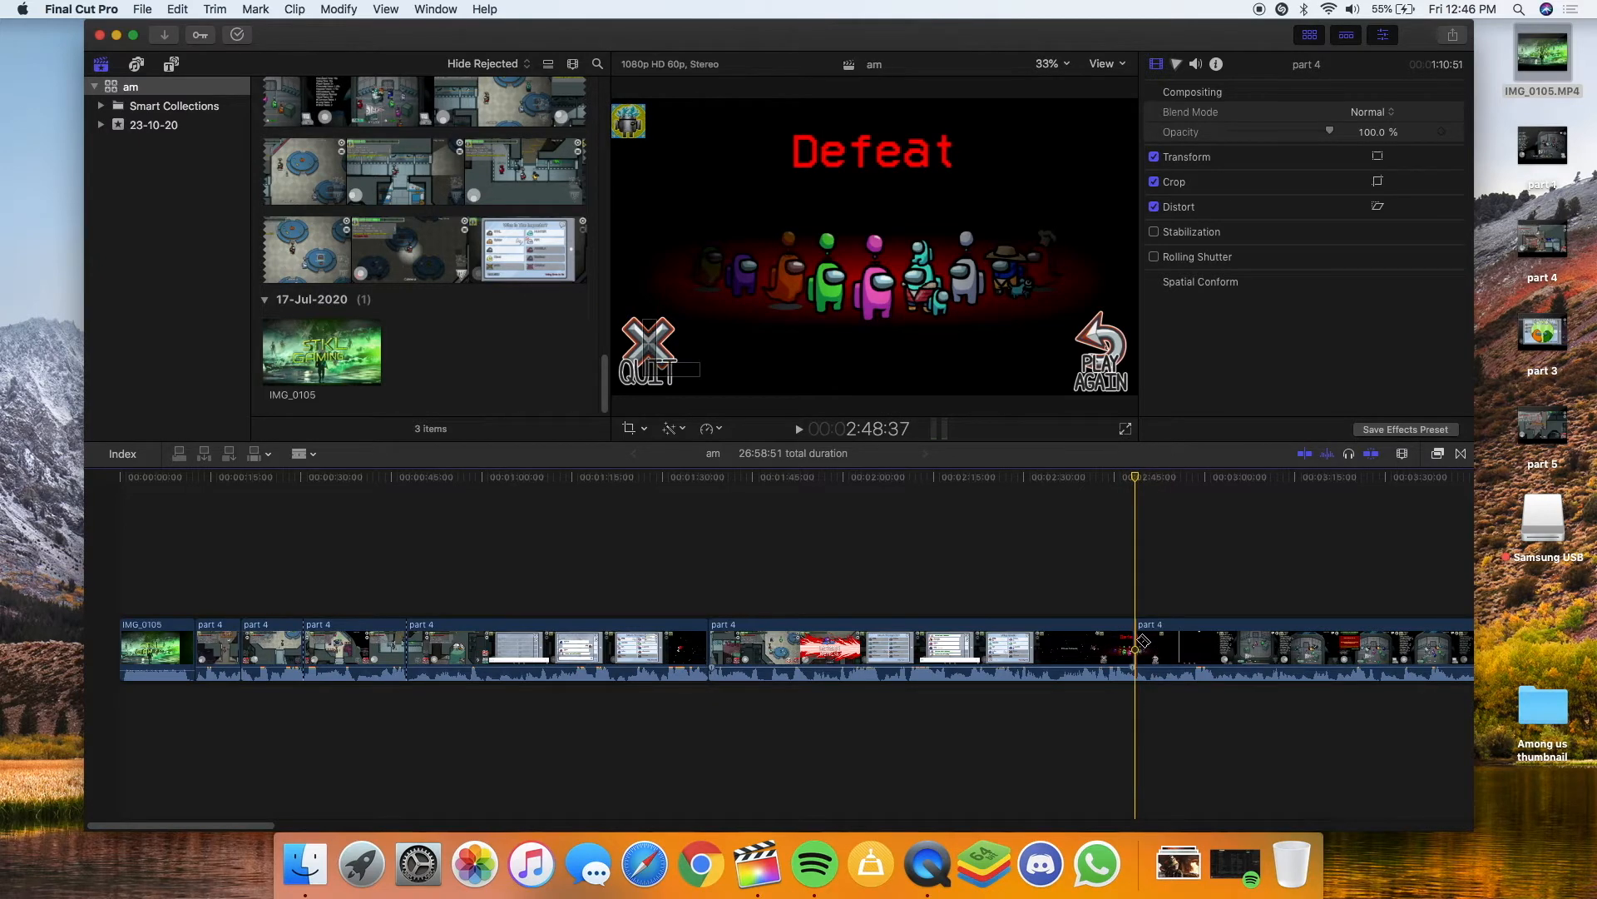
pyautogui.click(1165, 642)
pyautogui.press('Delete')
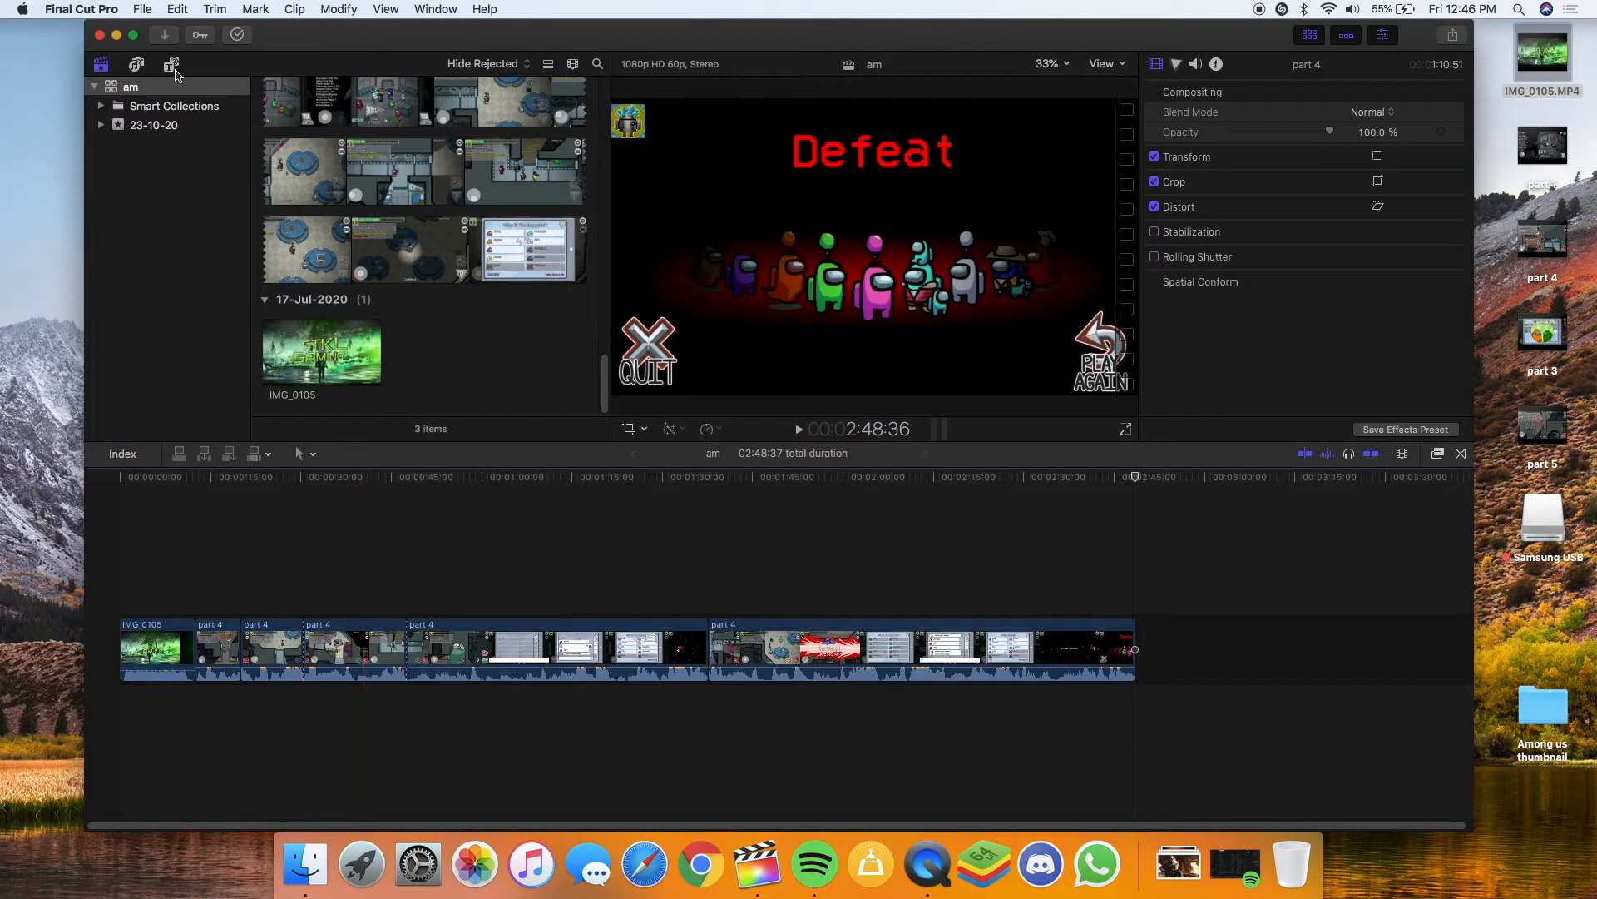
# Browse the Titles and Generators and Libraries sidebars, then show the Effects browser
pyautogui.click(137, 65)
pyautogui.click(173, 64)
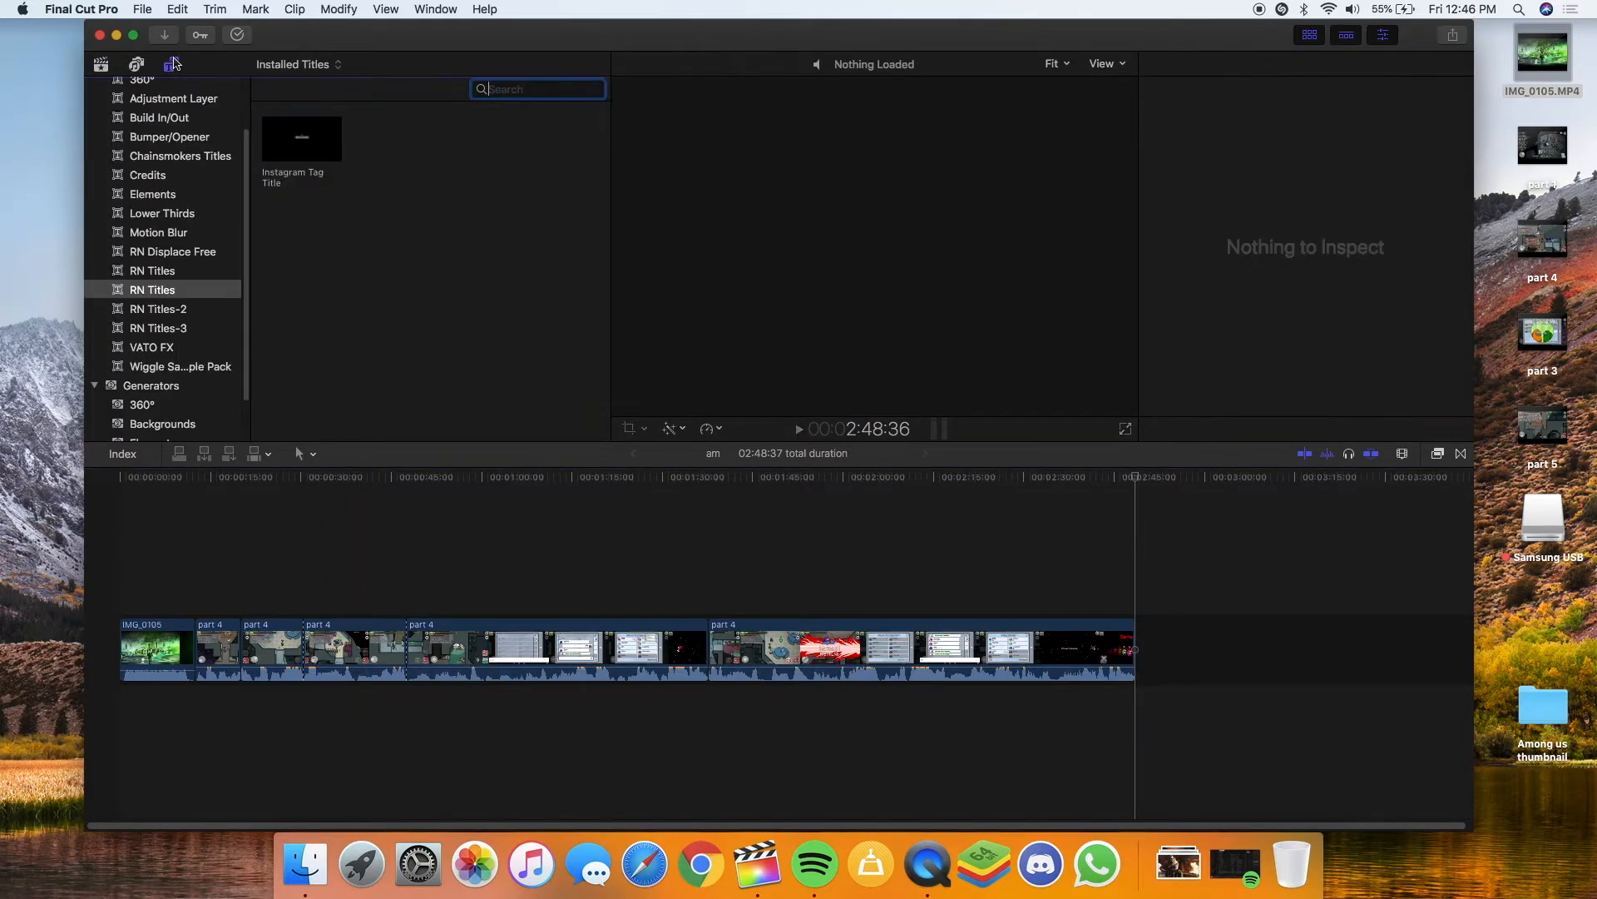
pyautogui.scroll(-3, 150, 232)
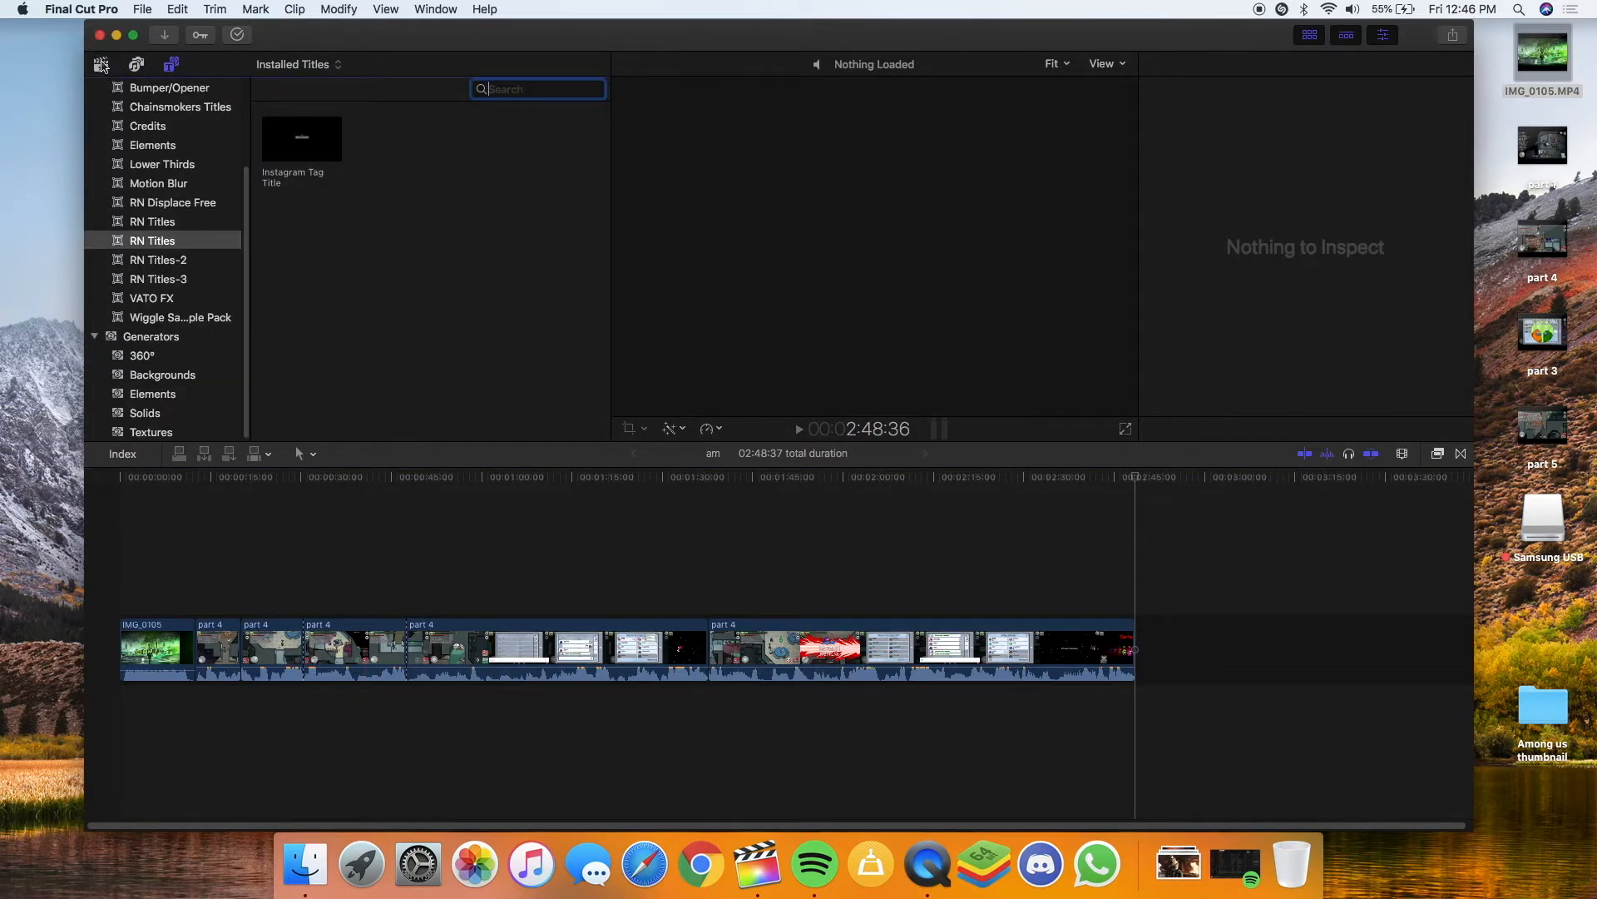
pyautogui.click(101, 65)
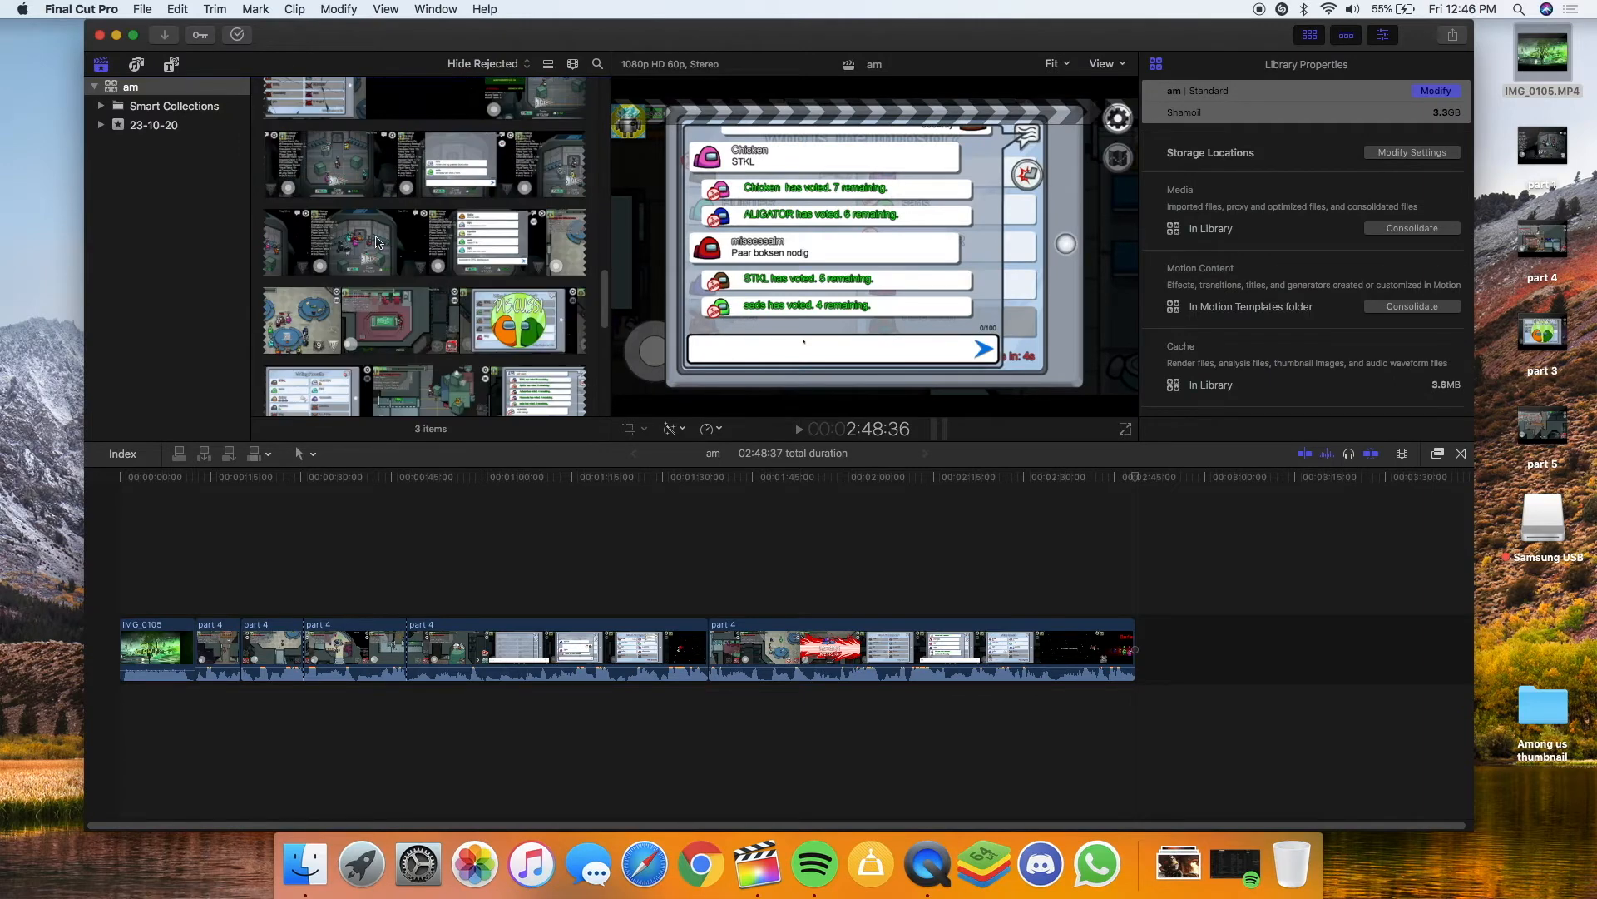
pyautogui.scroll(-3, 376, 241)
pyautogui.scroll(5, 376, 243)
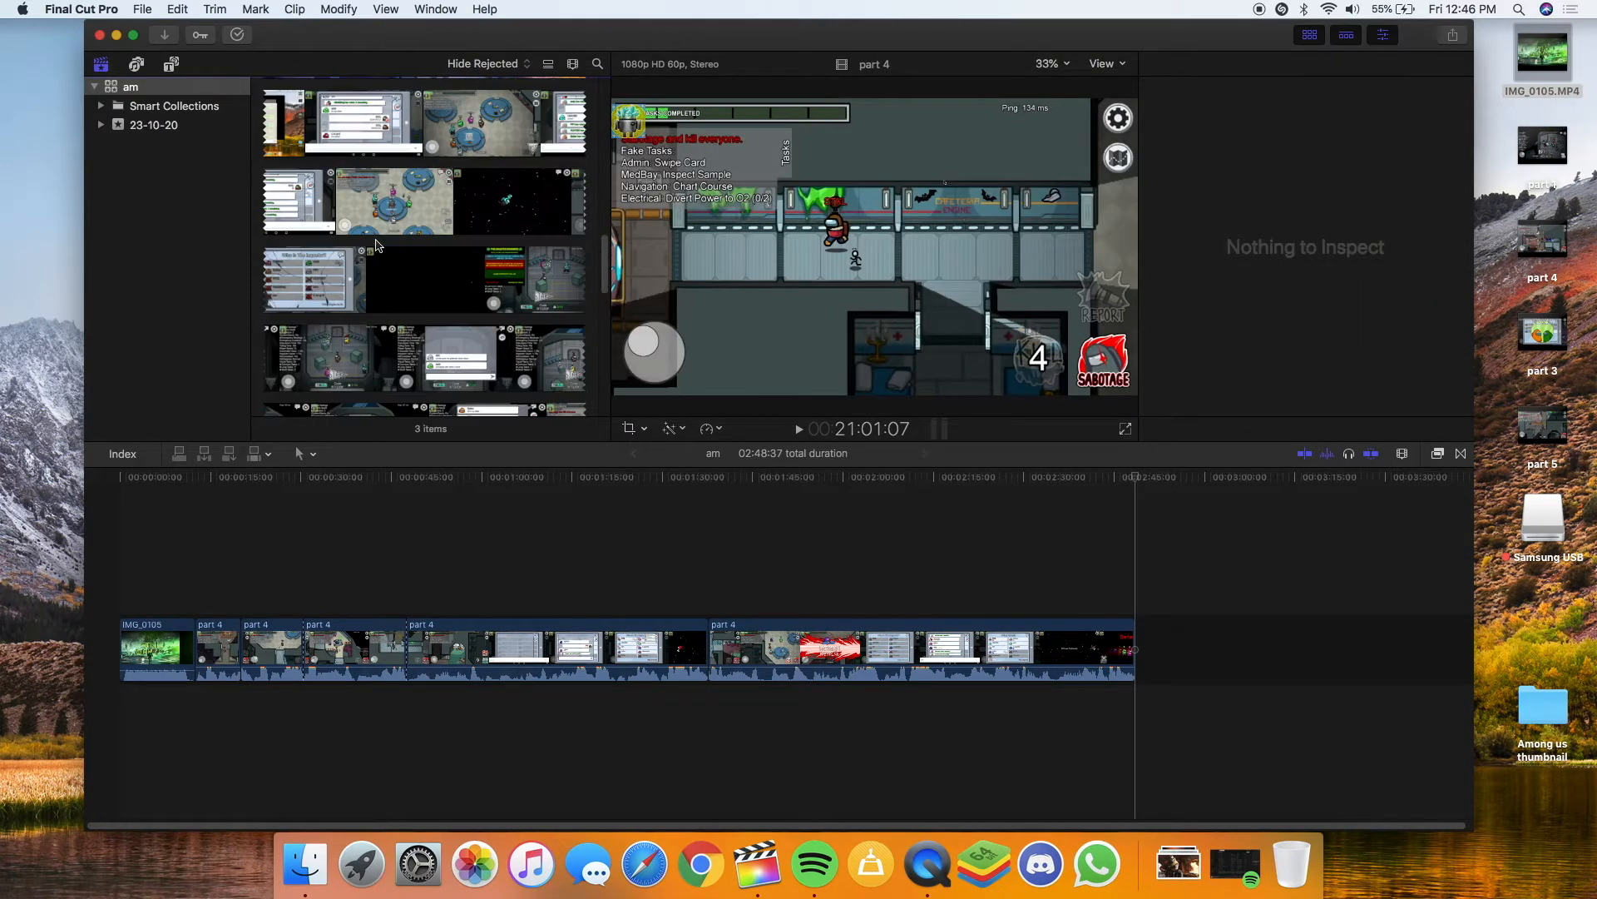
pyautogui.scroll(-5, 376, 246)
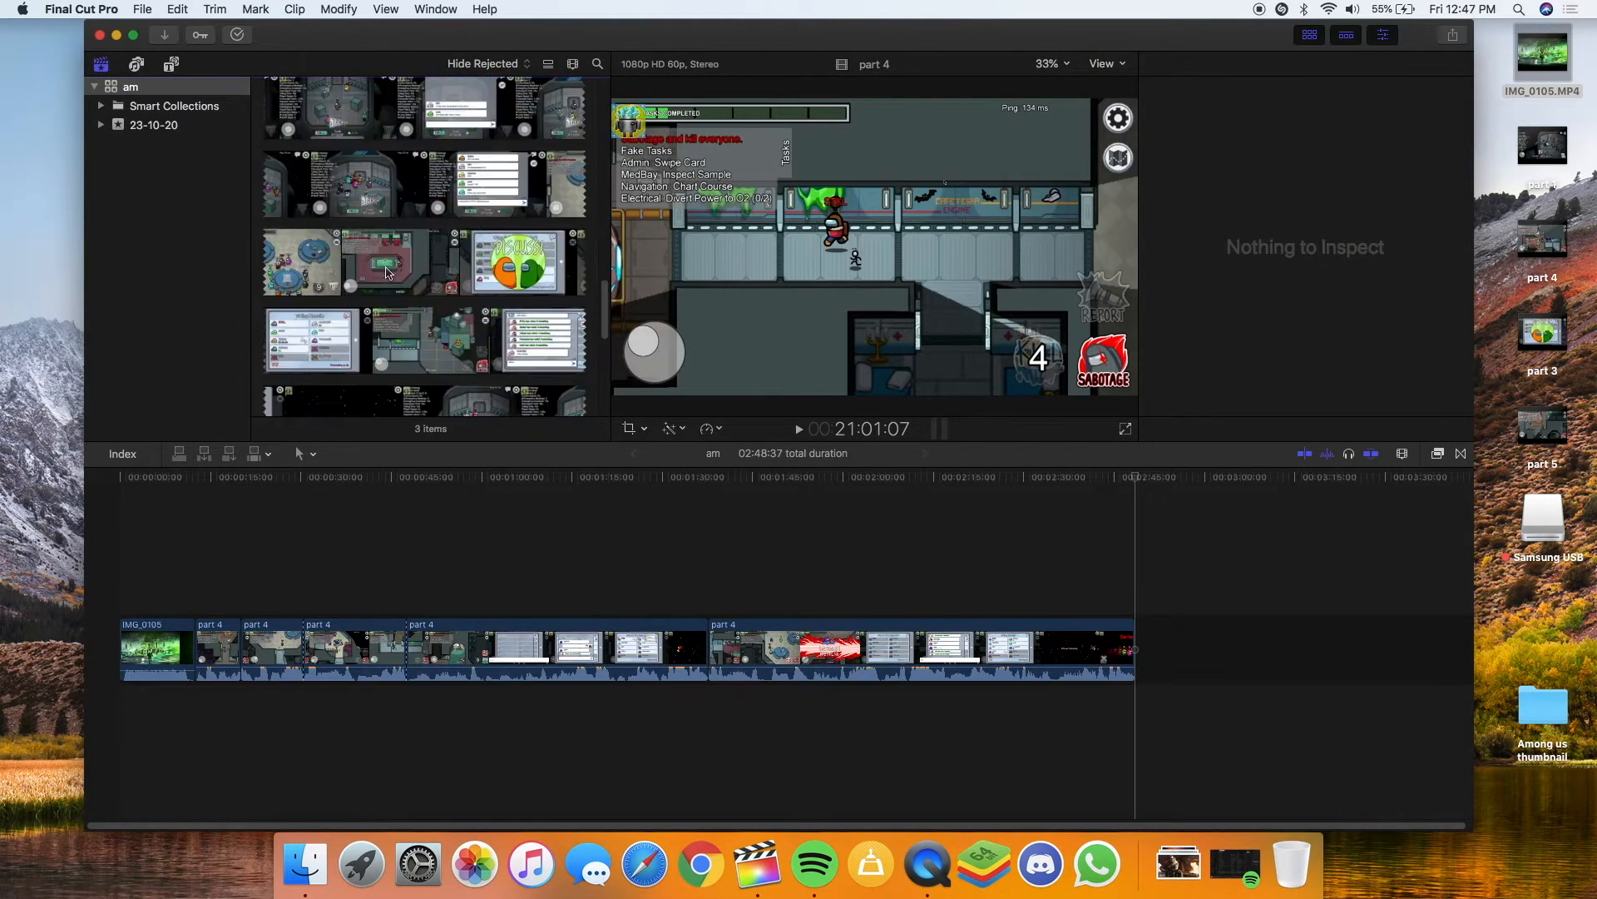
pyautogui.click(1438, 454)
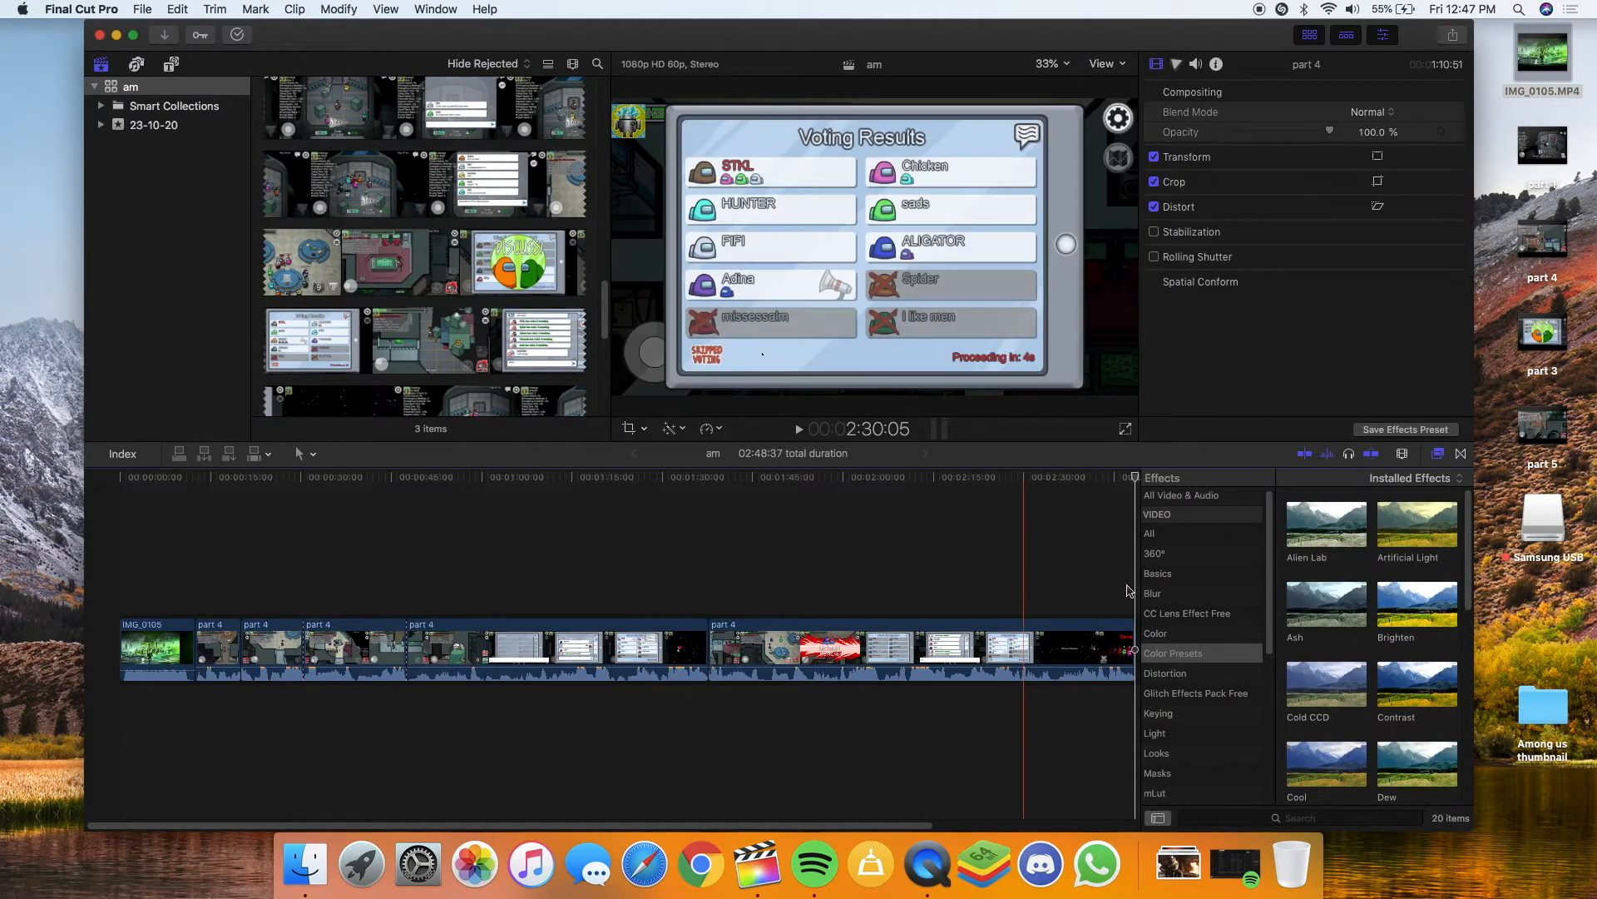
# Add Cross Dissolves at the IMG_0105/part 4 edit and the later part 4 cut
pyautogui.click(1461, 454)
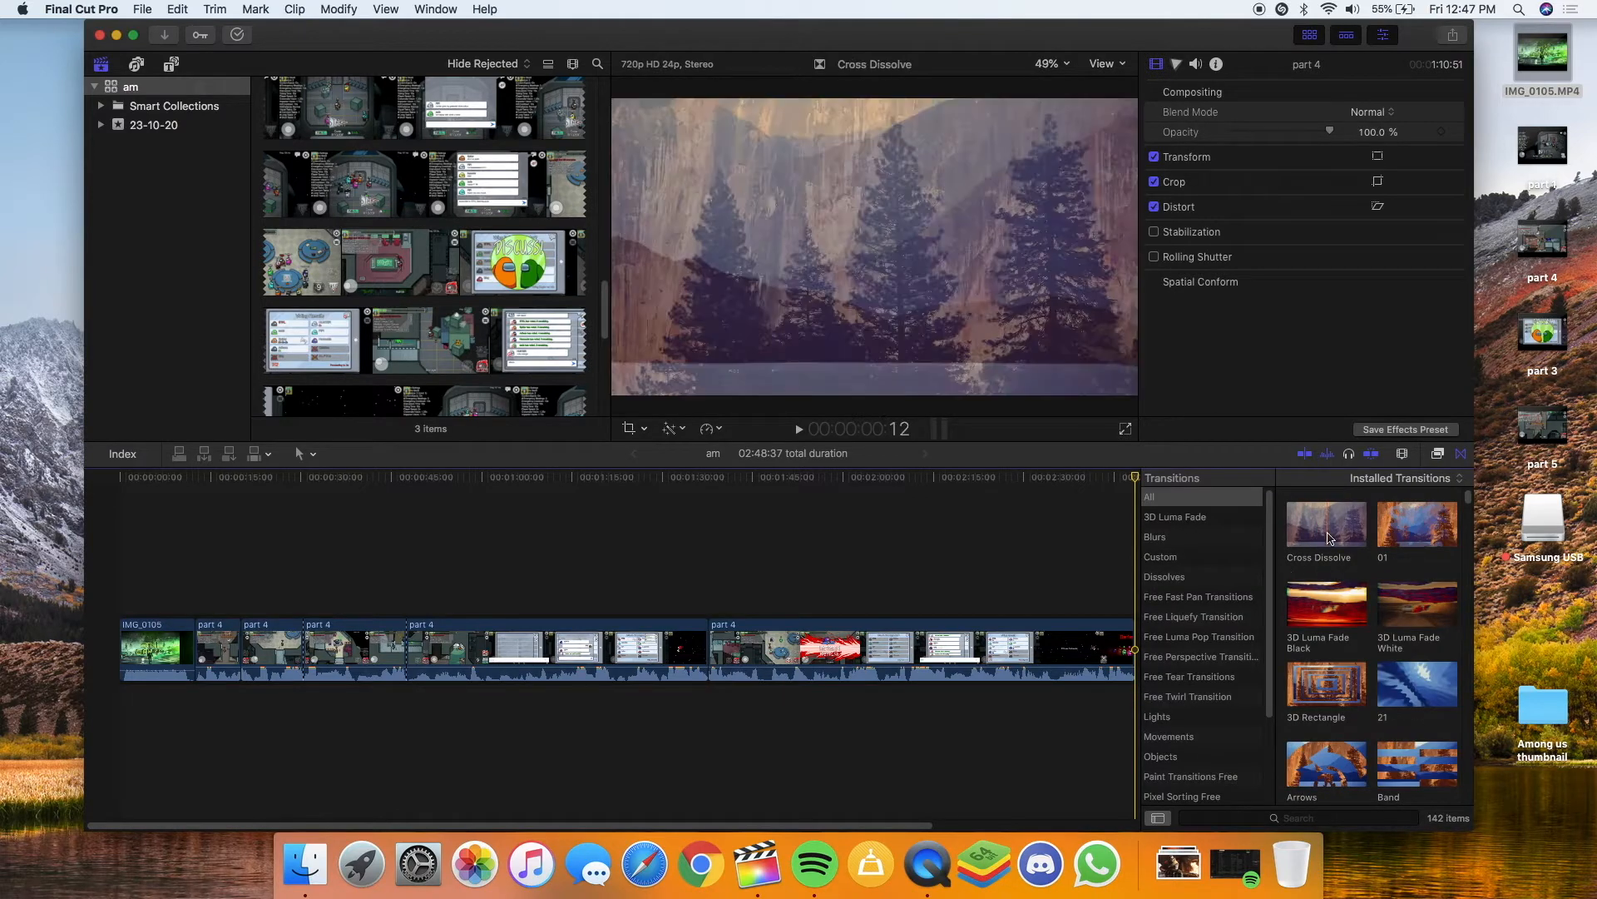
pyautogui.moveTo(1321, 528); pyautogui.dragTo(197, 655)
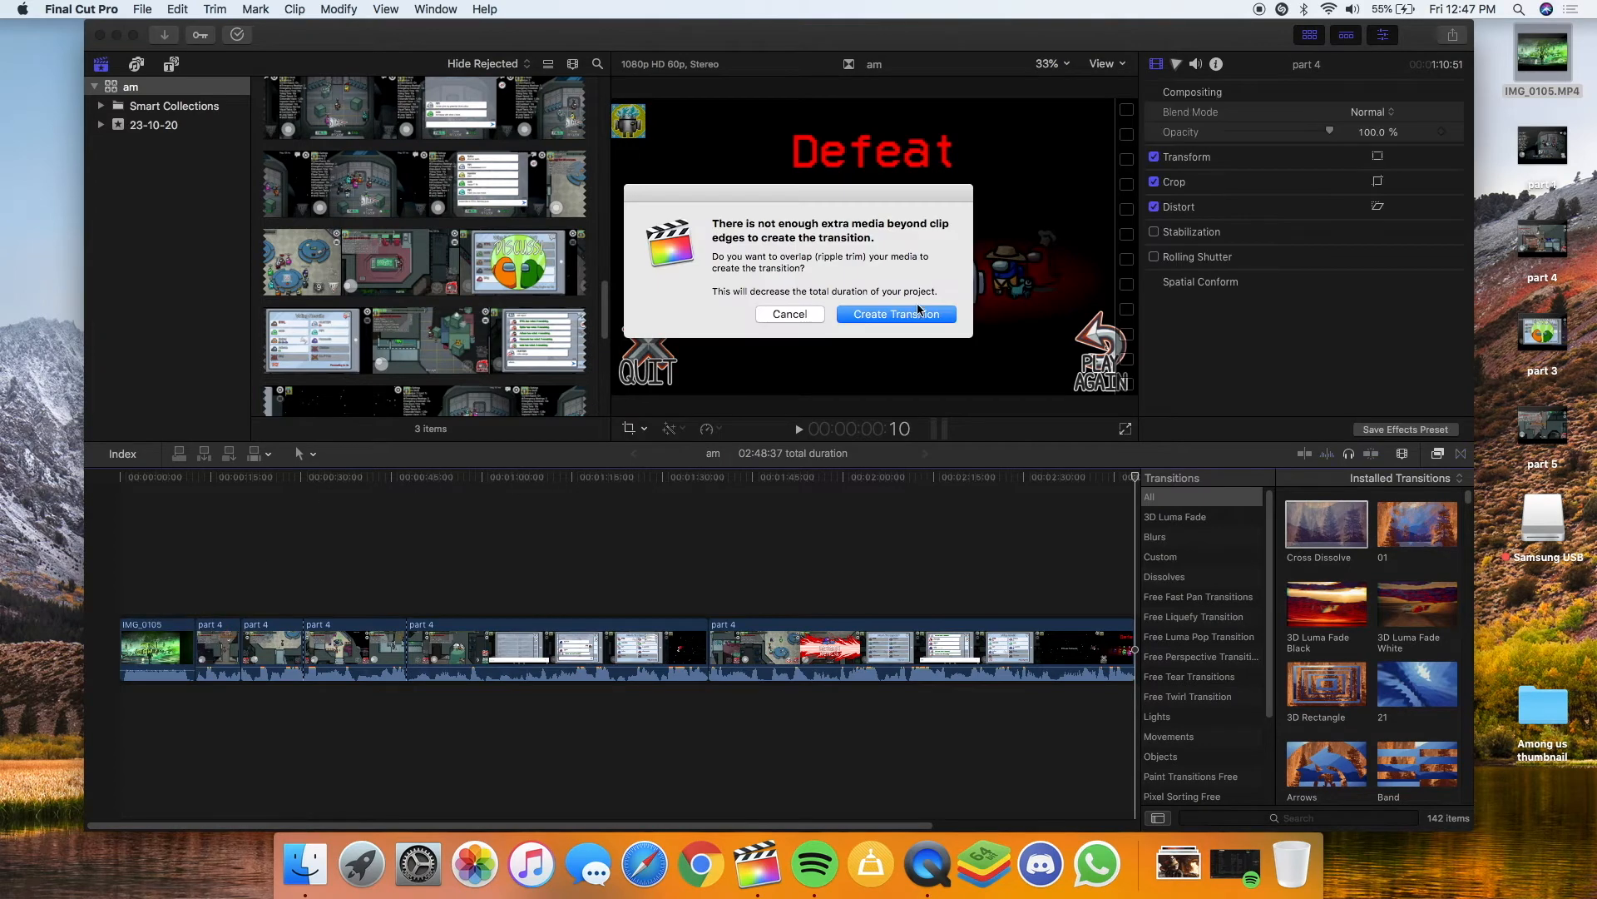
pyautogui.click(919, 313)
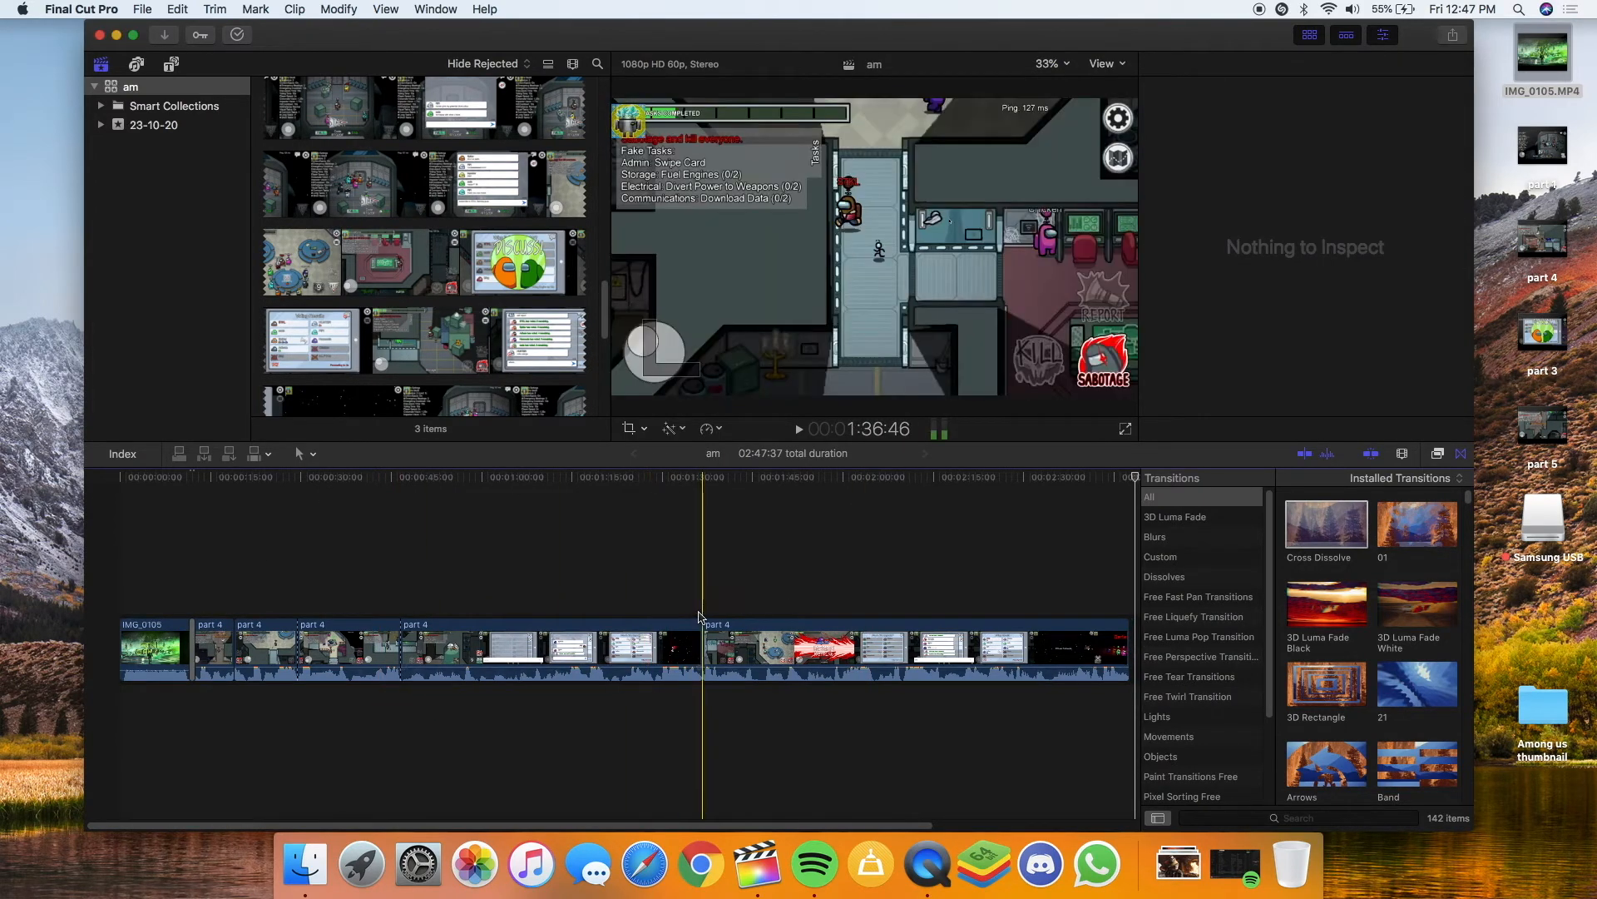
pyautogui.moveTo(1326, 537); pyautogui.dragTo(728, 629)
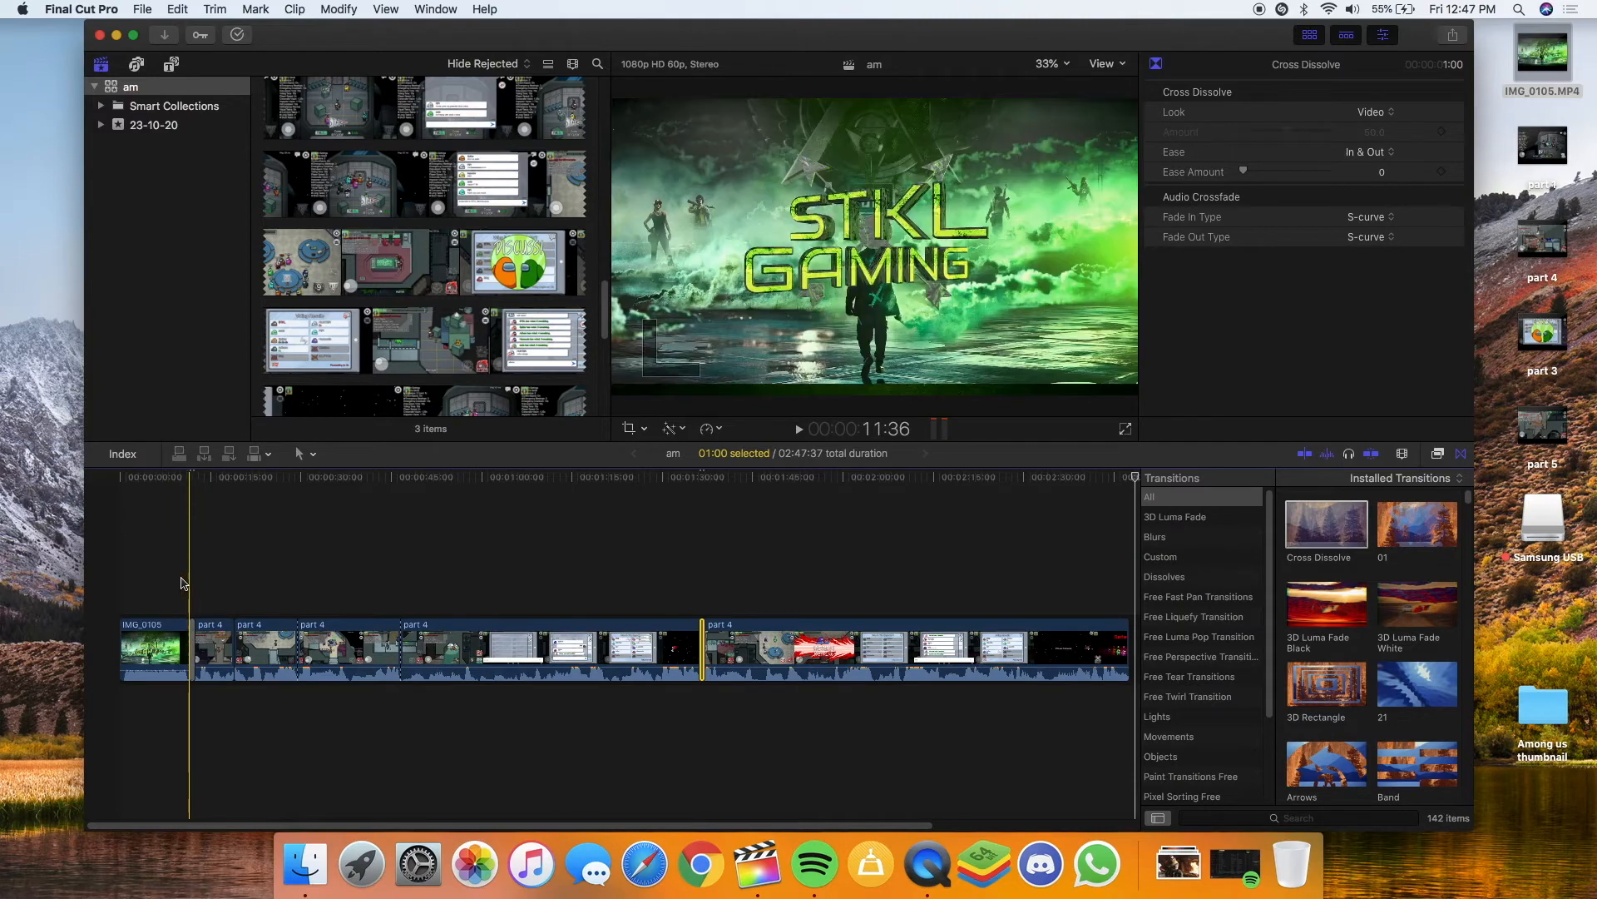
# Preview both Cross Dissolve transitions, then hide the transitions list
pyautogui.press('space')
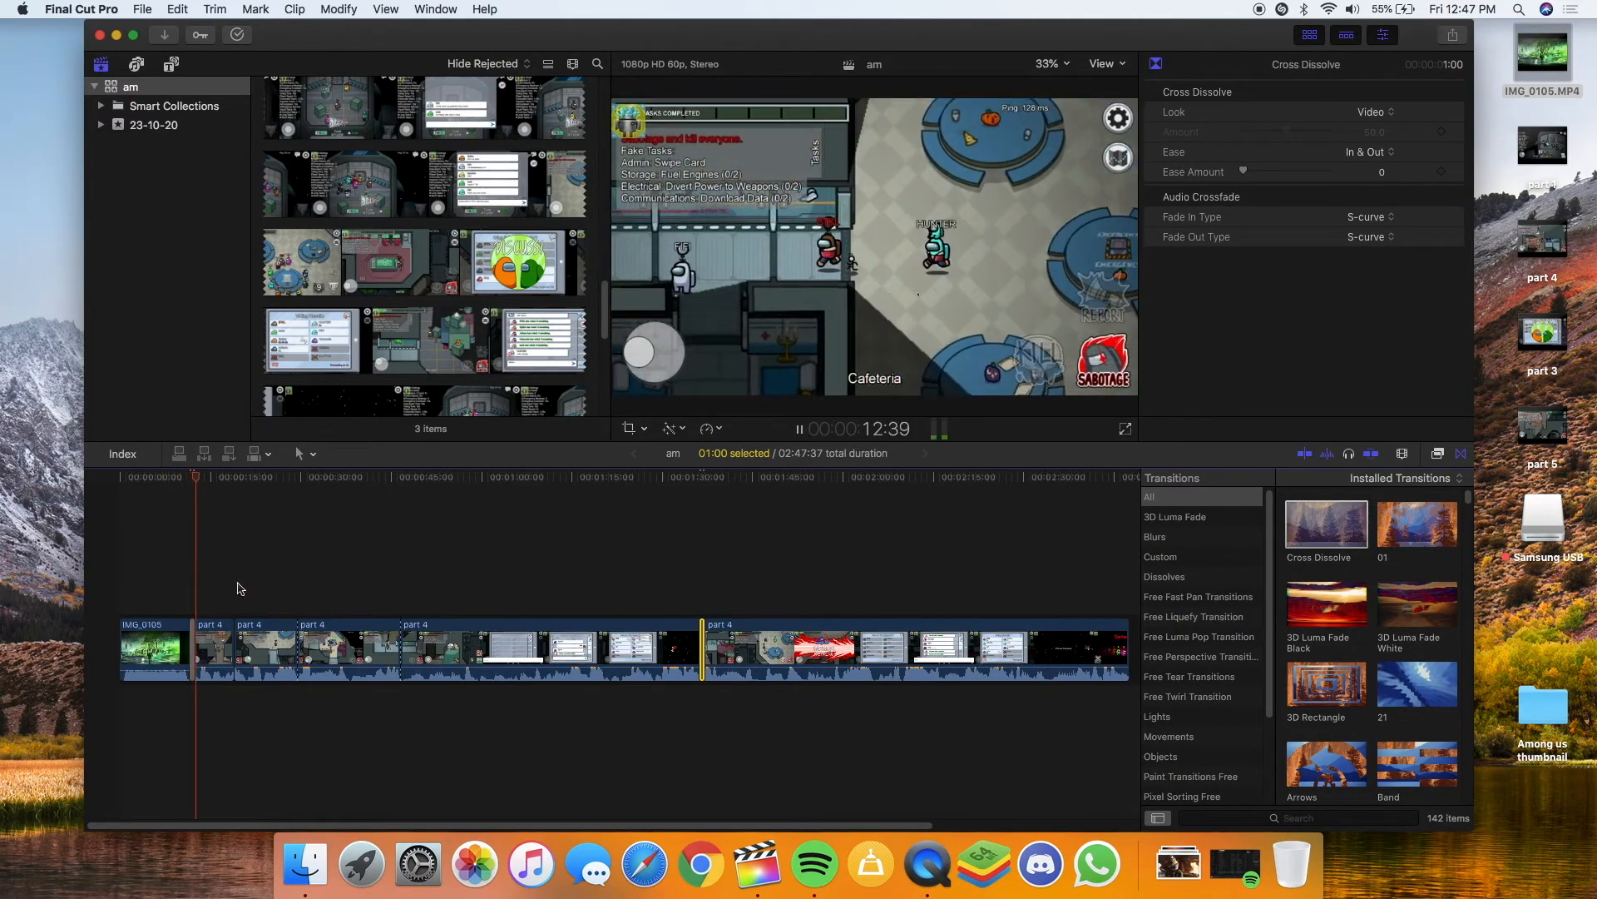
pyautogui.press('space')
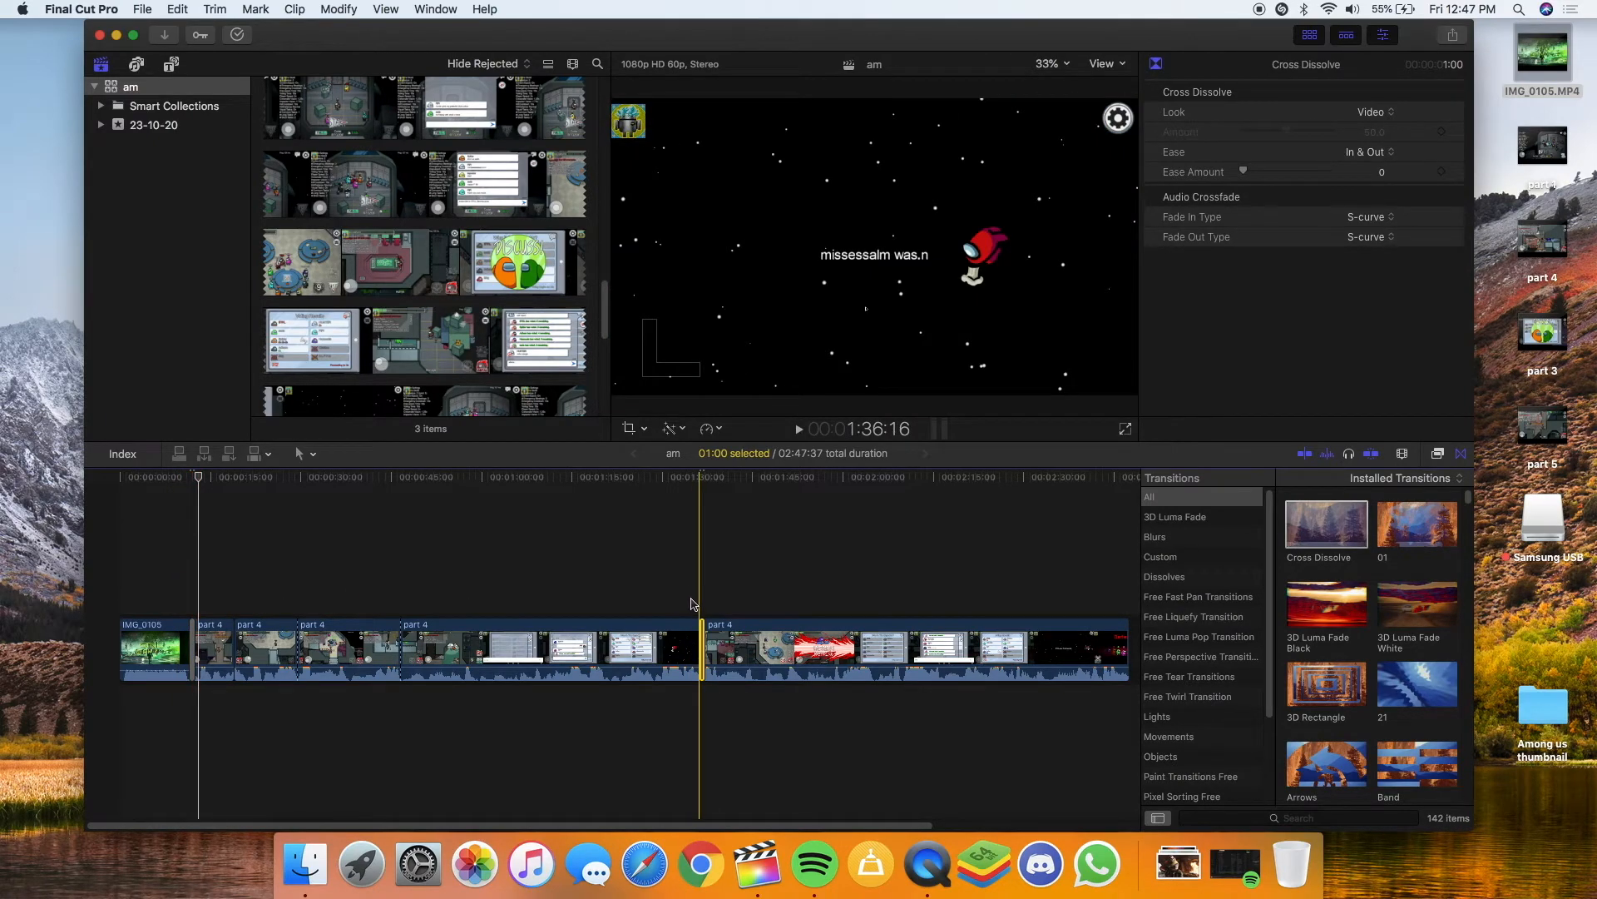
pyautogui.press('space')
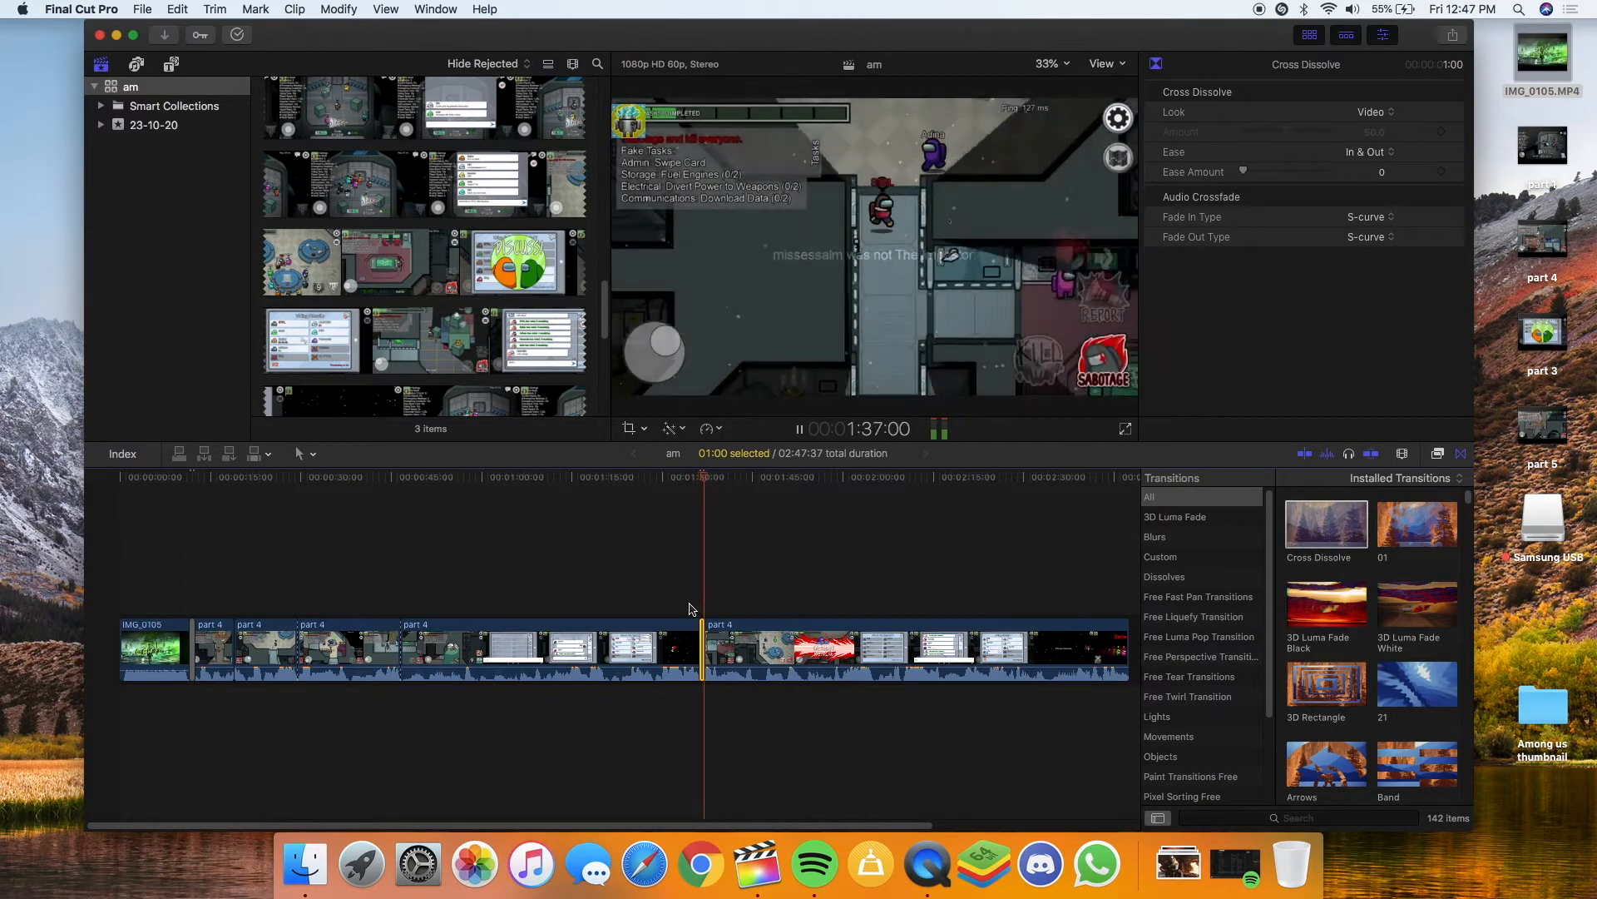
pyautogui.press('space')
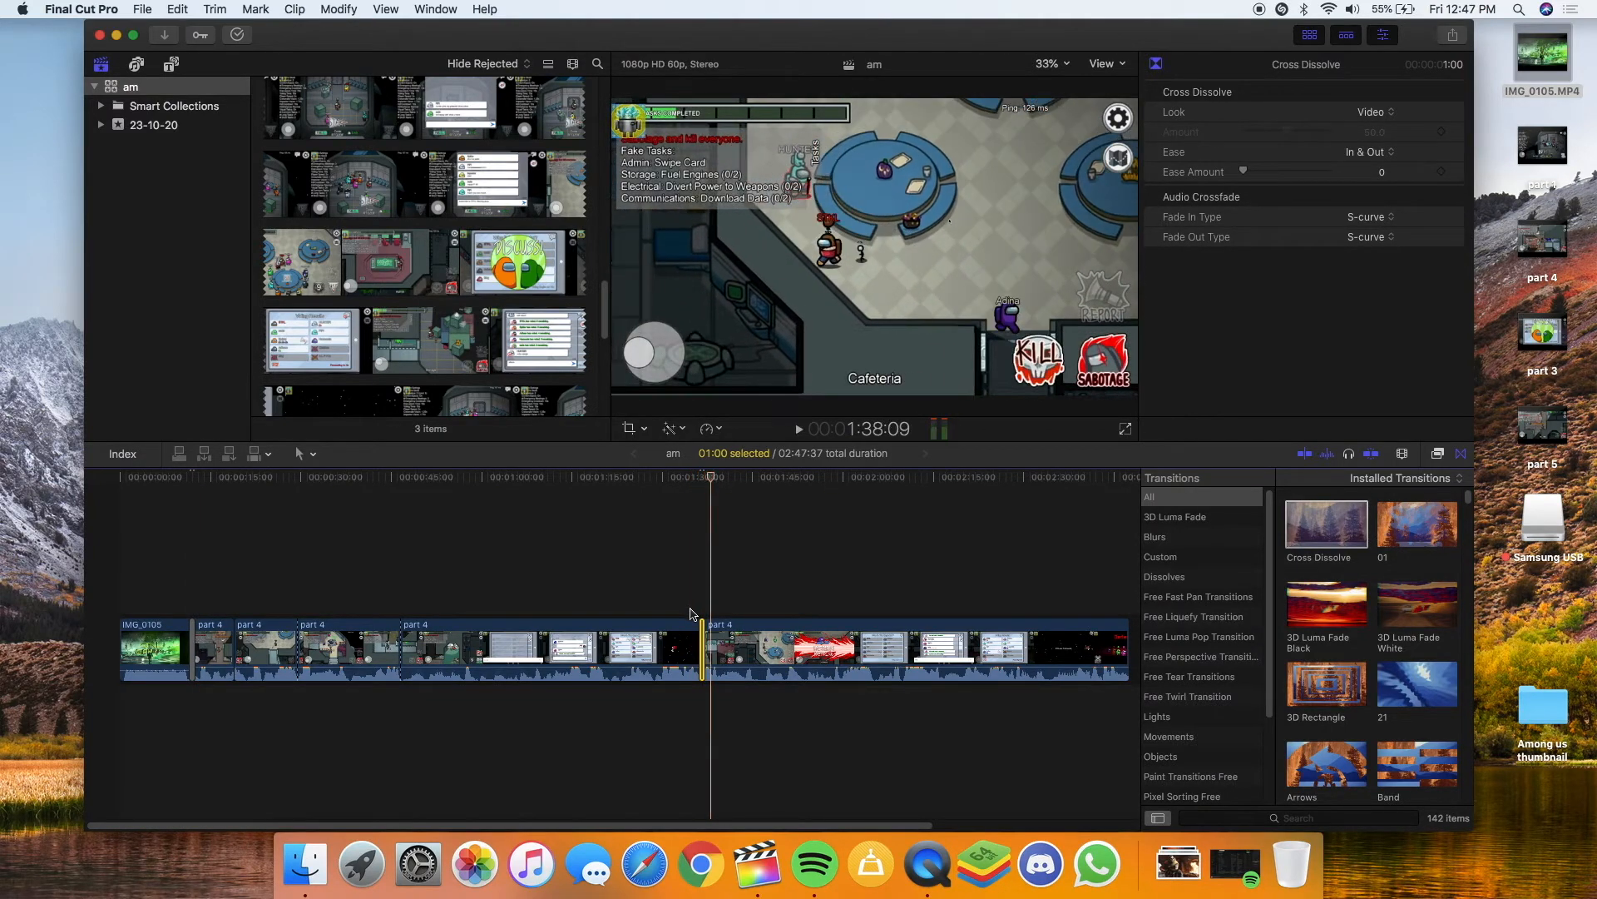
pyautogui.click(1460, 454)
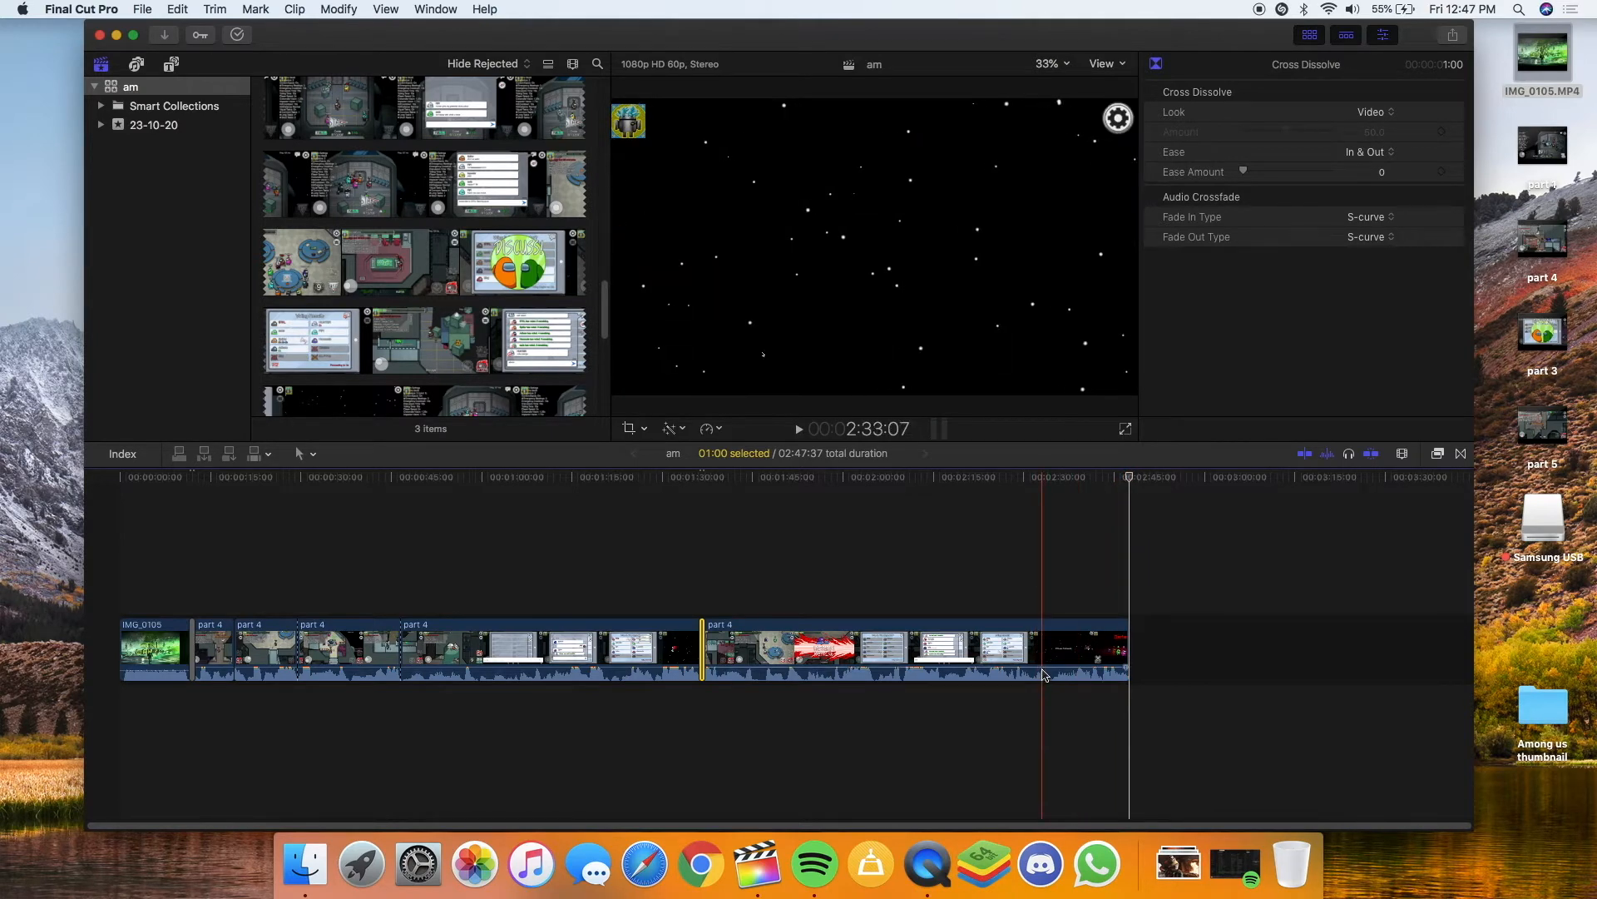
# Turn down the volume of the last clip and the part 4 clip, to about 8 dB
pyautogui.moveTo(1042, 669); pyautogui.dragTo(1045, 673)
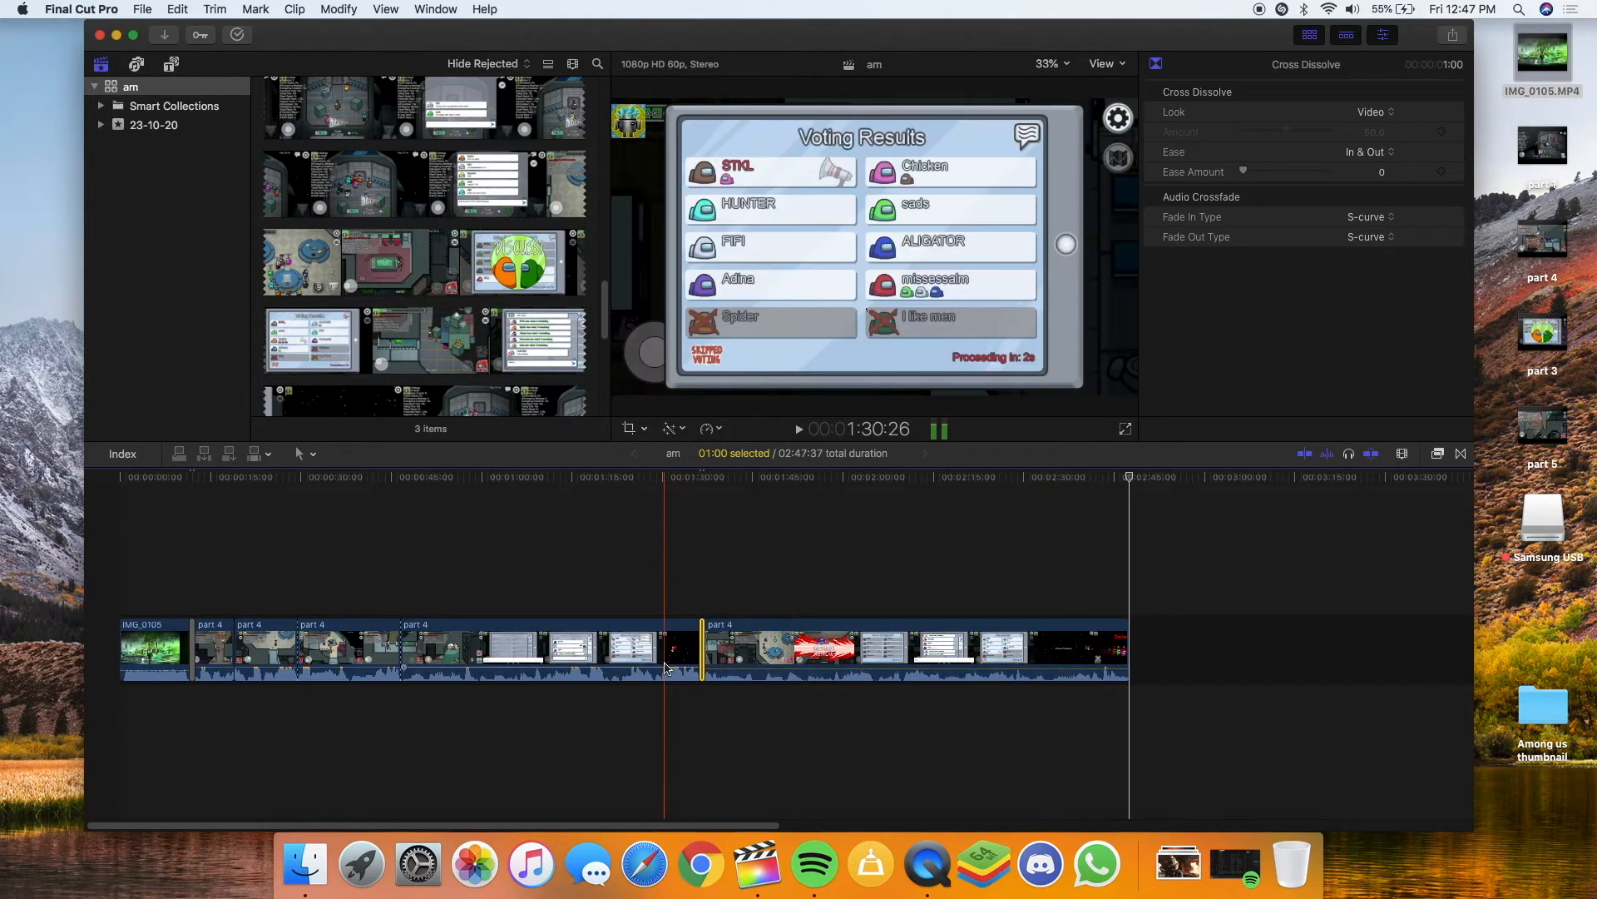
pyautogui.moveTo(662, 663); pyautogui.dragTo(663, 672)
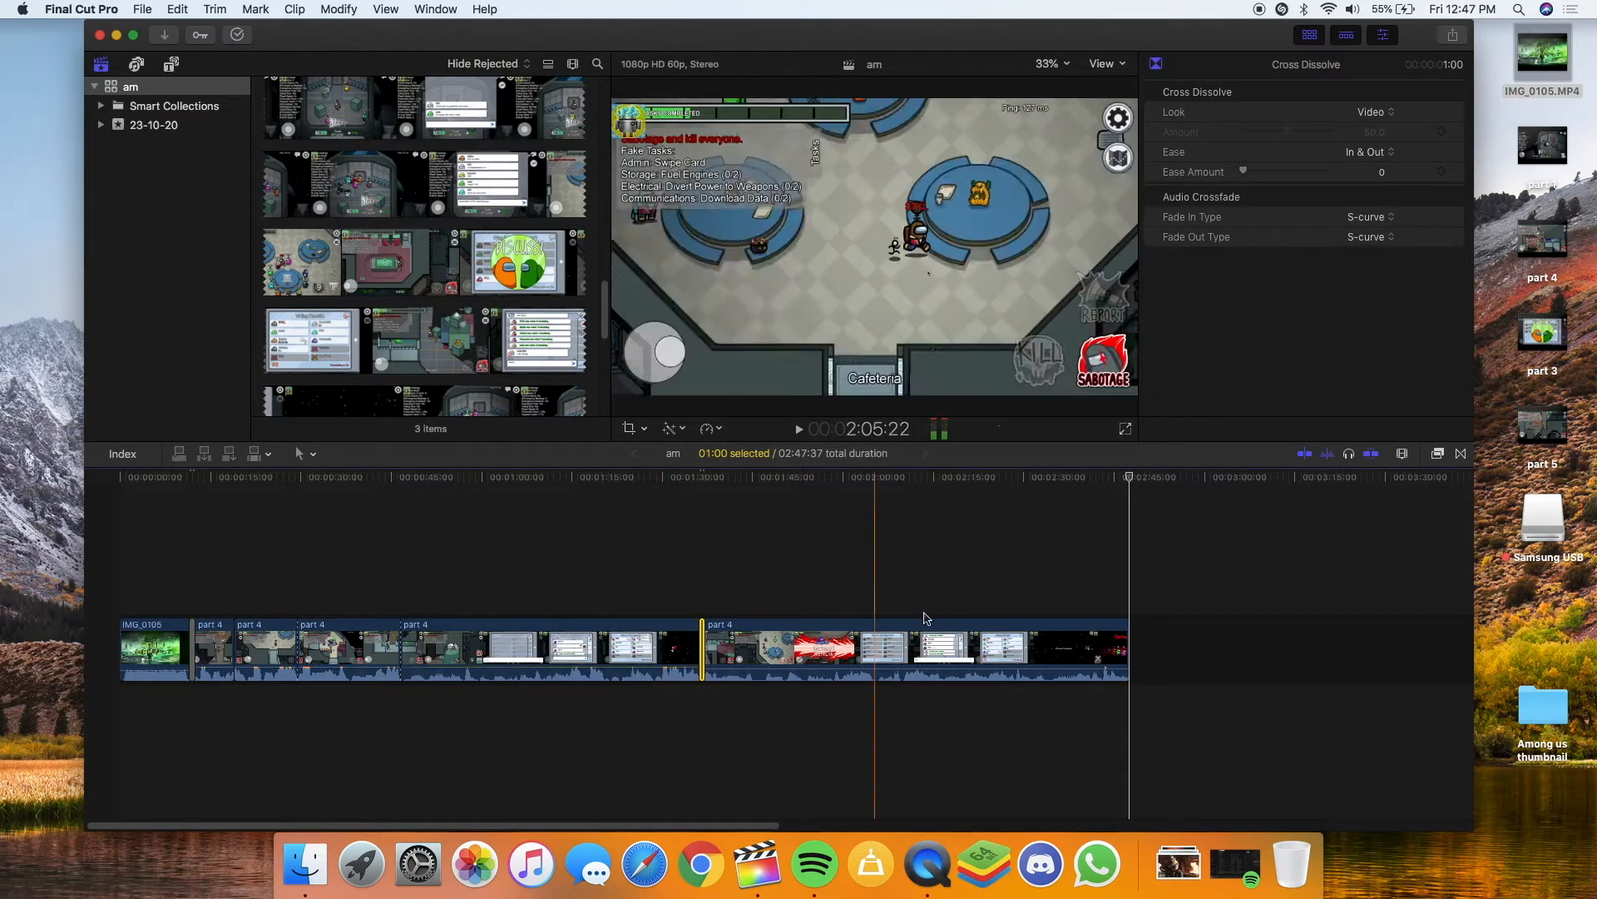
pyautogui.click(1025, 665)
pyautogui.moveTo(1026, 663); pyautogui.dragTo(1026, 671)
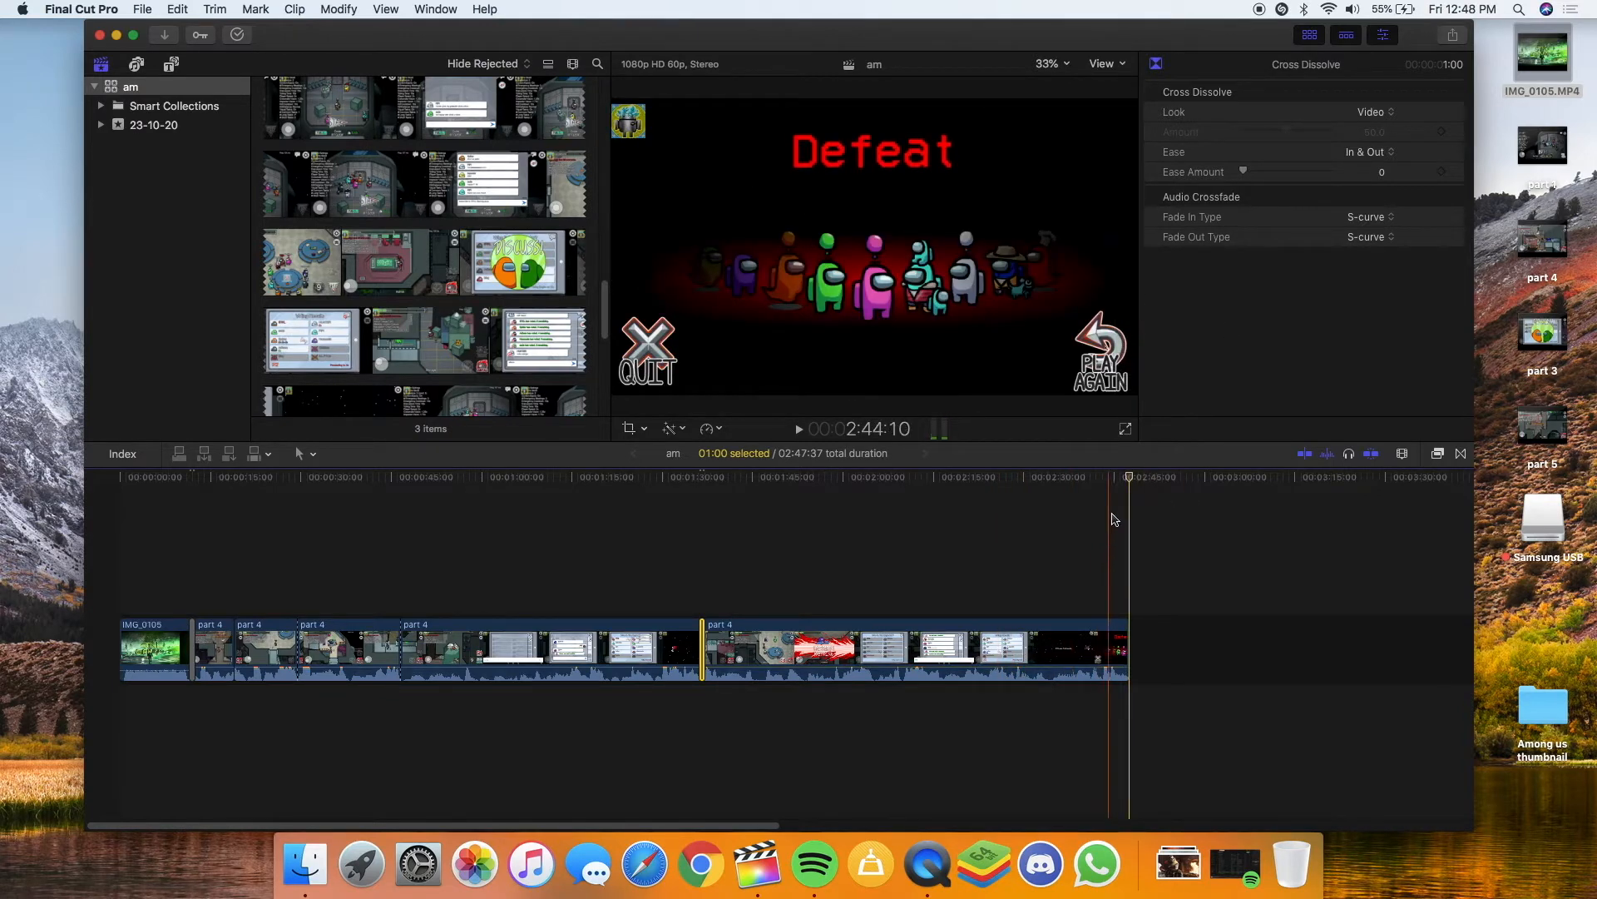
# Play back the end of the gameplay edit through the Defeat screen
pyautogui.click(671, 532)
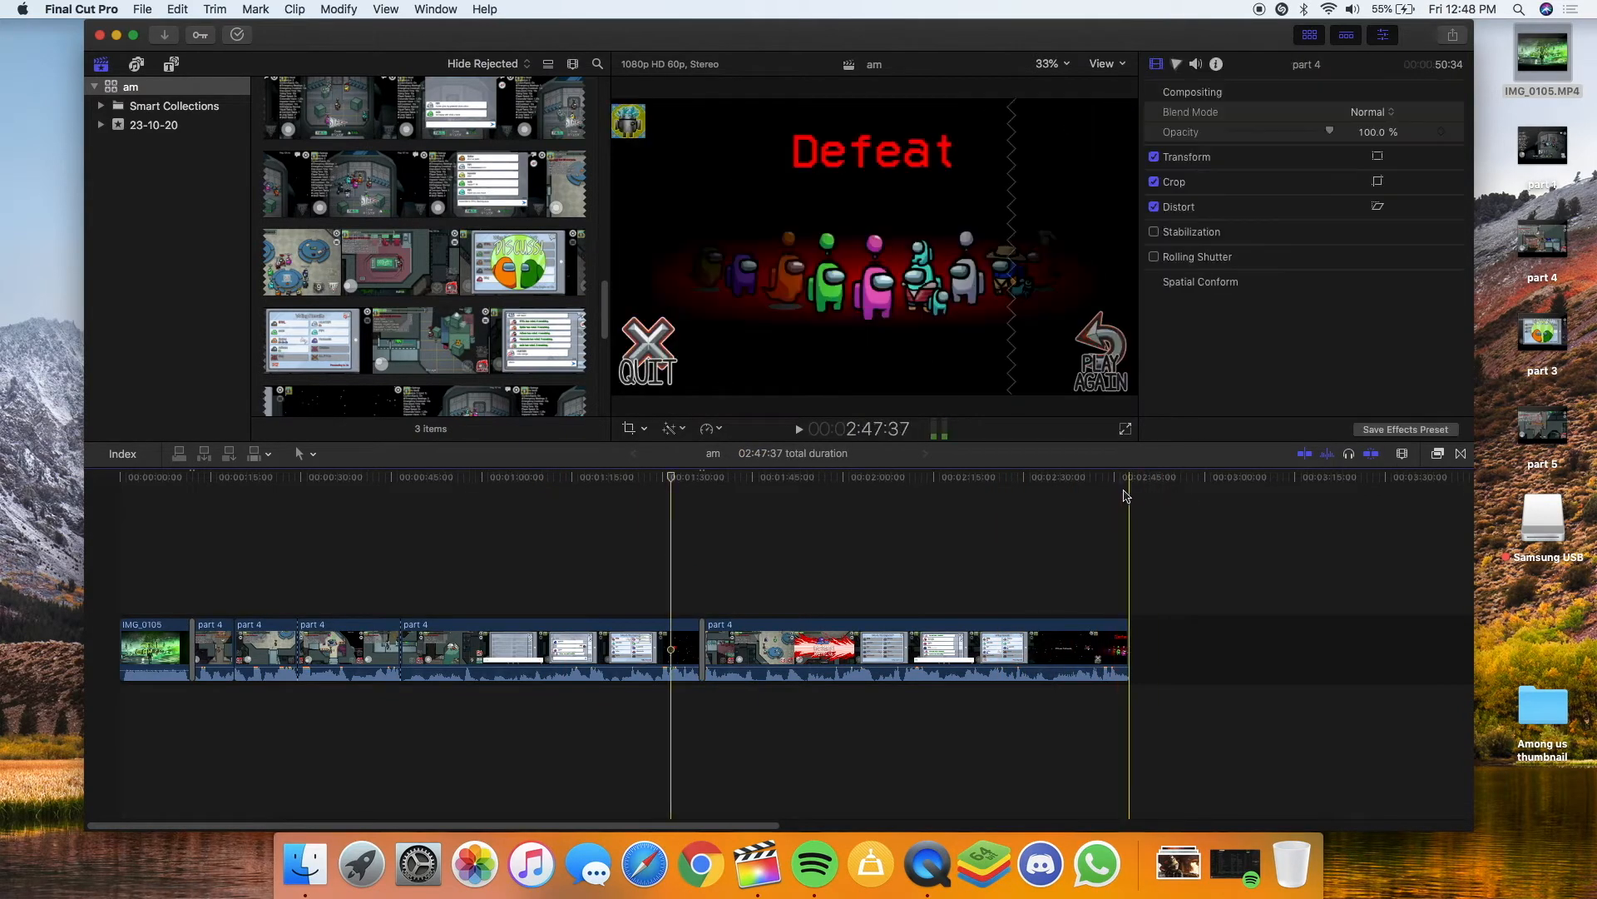
pyautogui.click(1110, 499)
pyautogui.press('space')
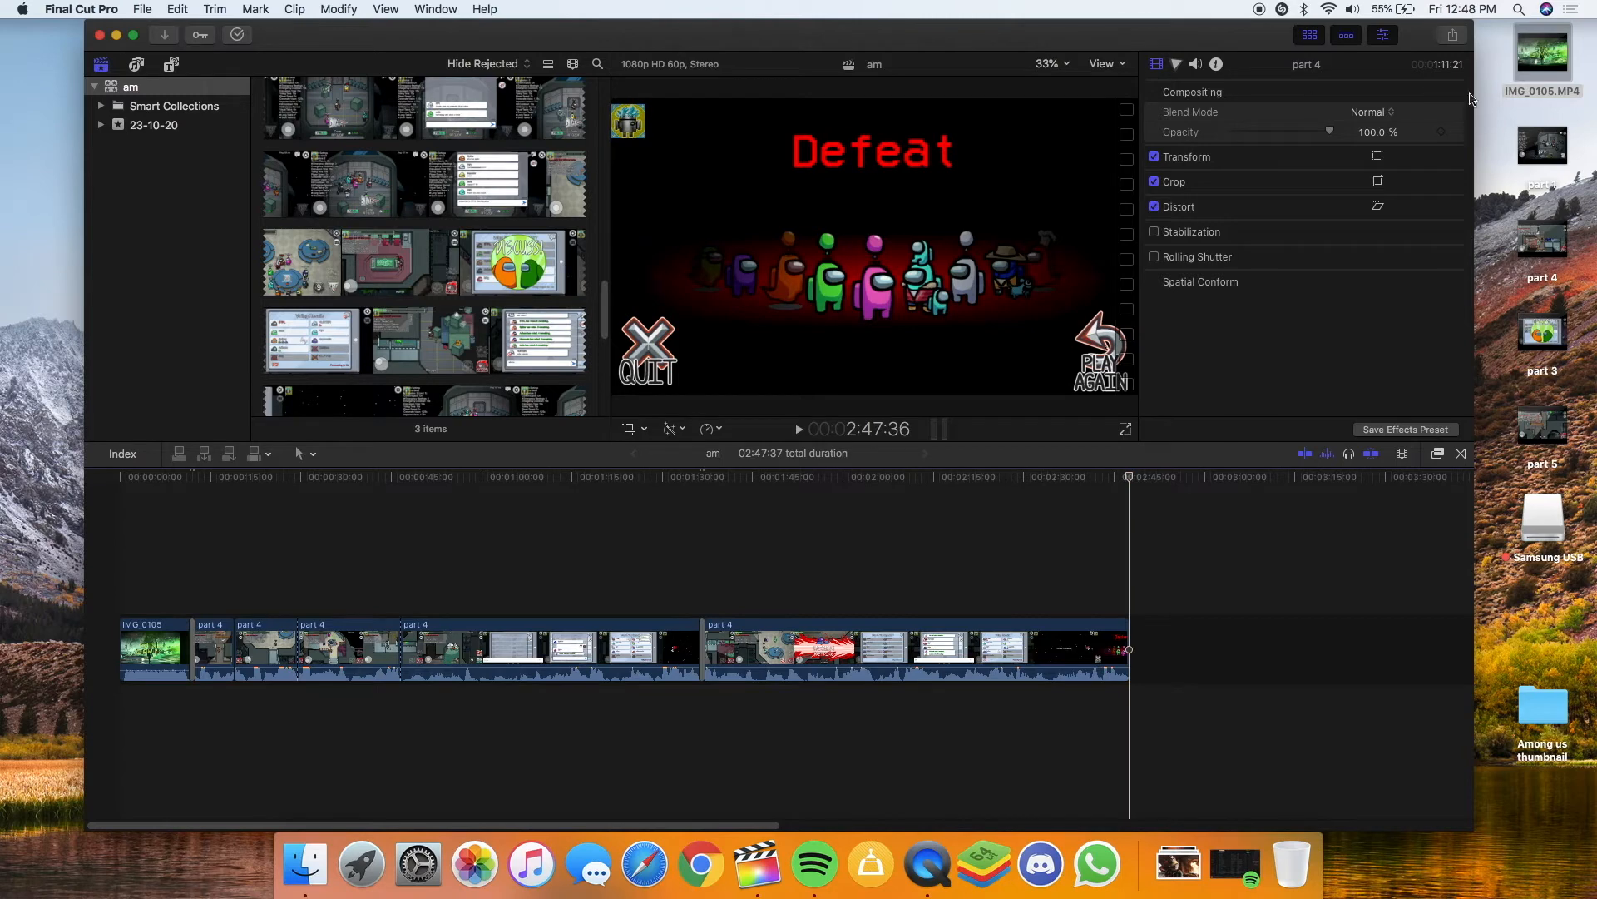
# Append the green IMG_0105.MP4 after the Defeat screen, adjust its start, and show the transitions library
pyautogui.moveTo(1541, 56); pyautogui.dragTo(1173, 670)
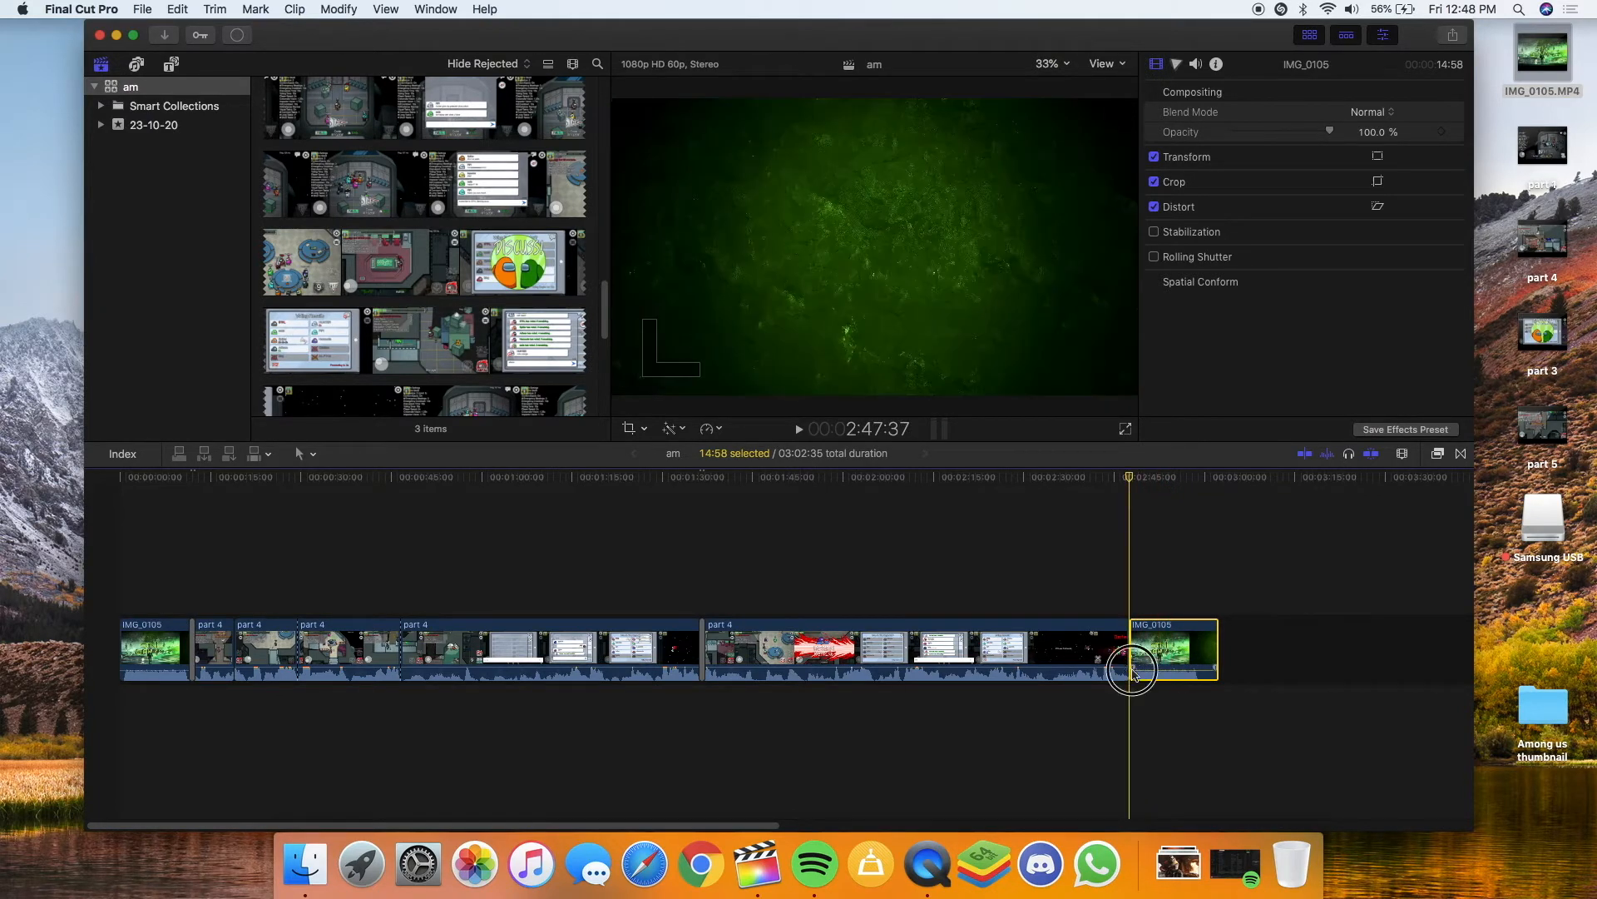
pyautogui.moveTo(1133, 670)
pyautogui.mouseDown()
pyautogui.moveTo(1163, 671)
pyautogui.moveTo(1136, 667)
pyautogui.mouseUp()
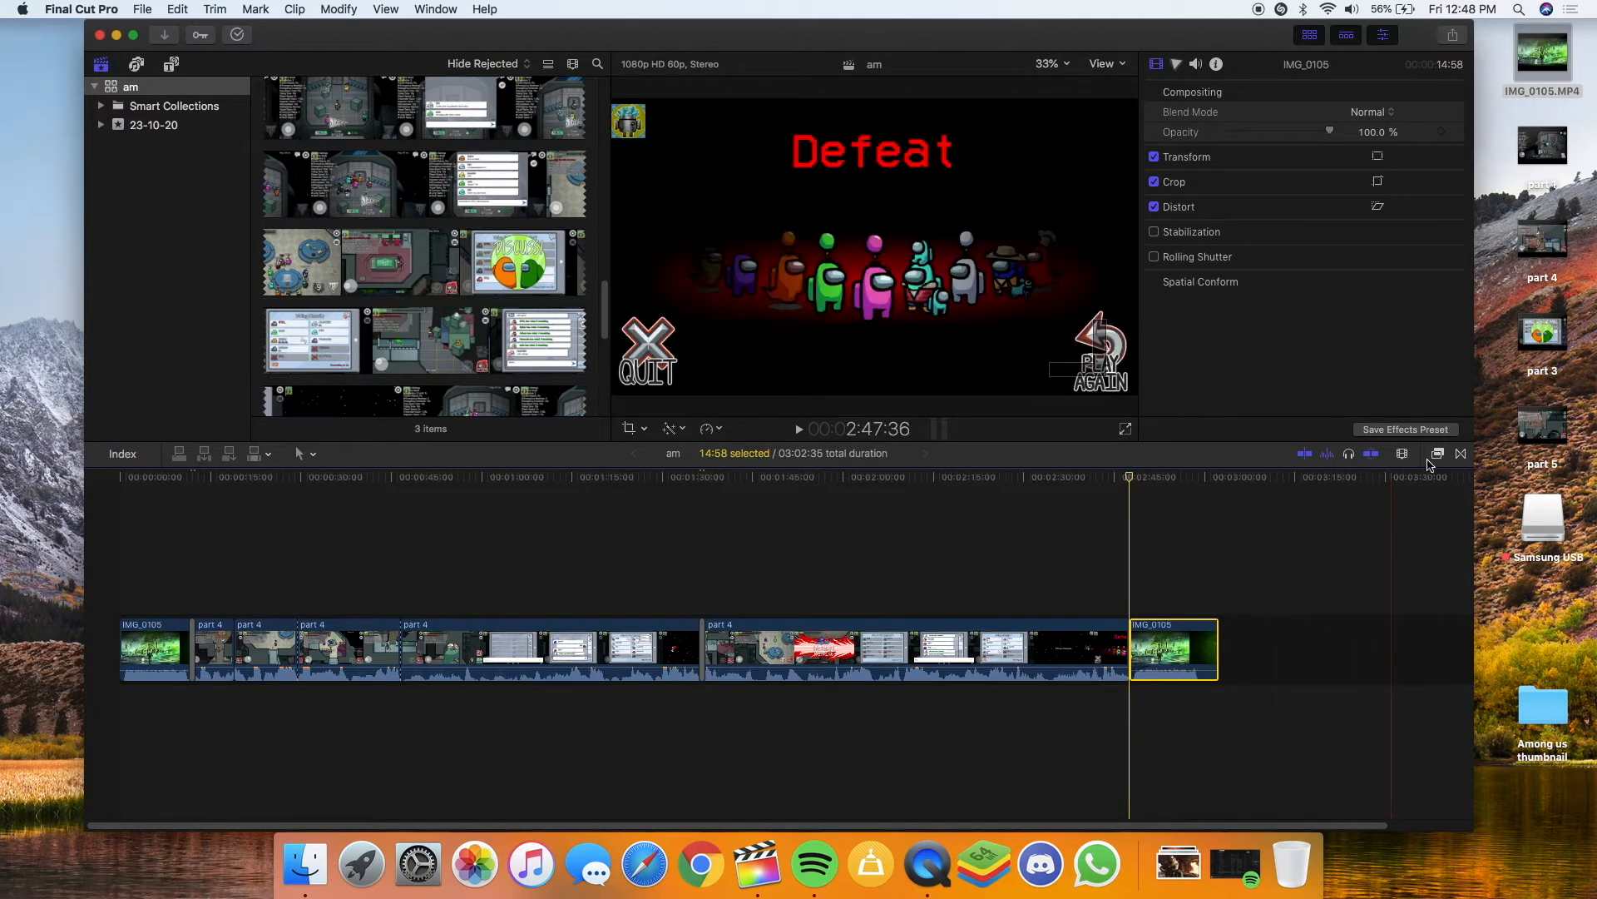
pyautogui.click(1462, 454)
pyautogui.scroll(-1, 1385, 676)
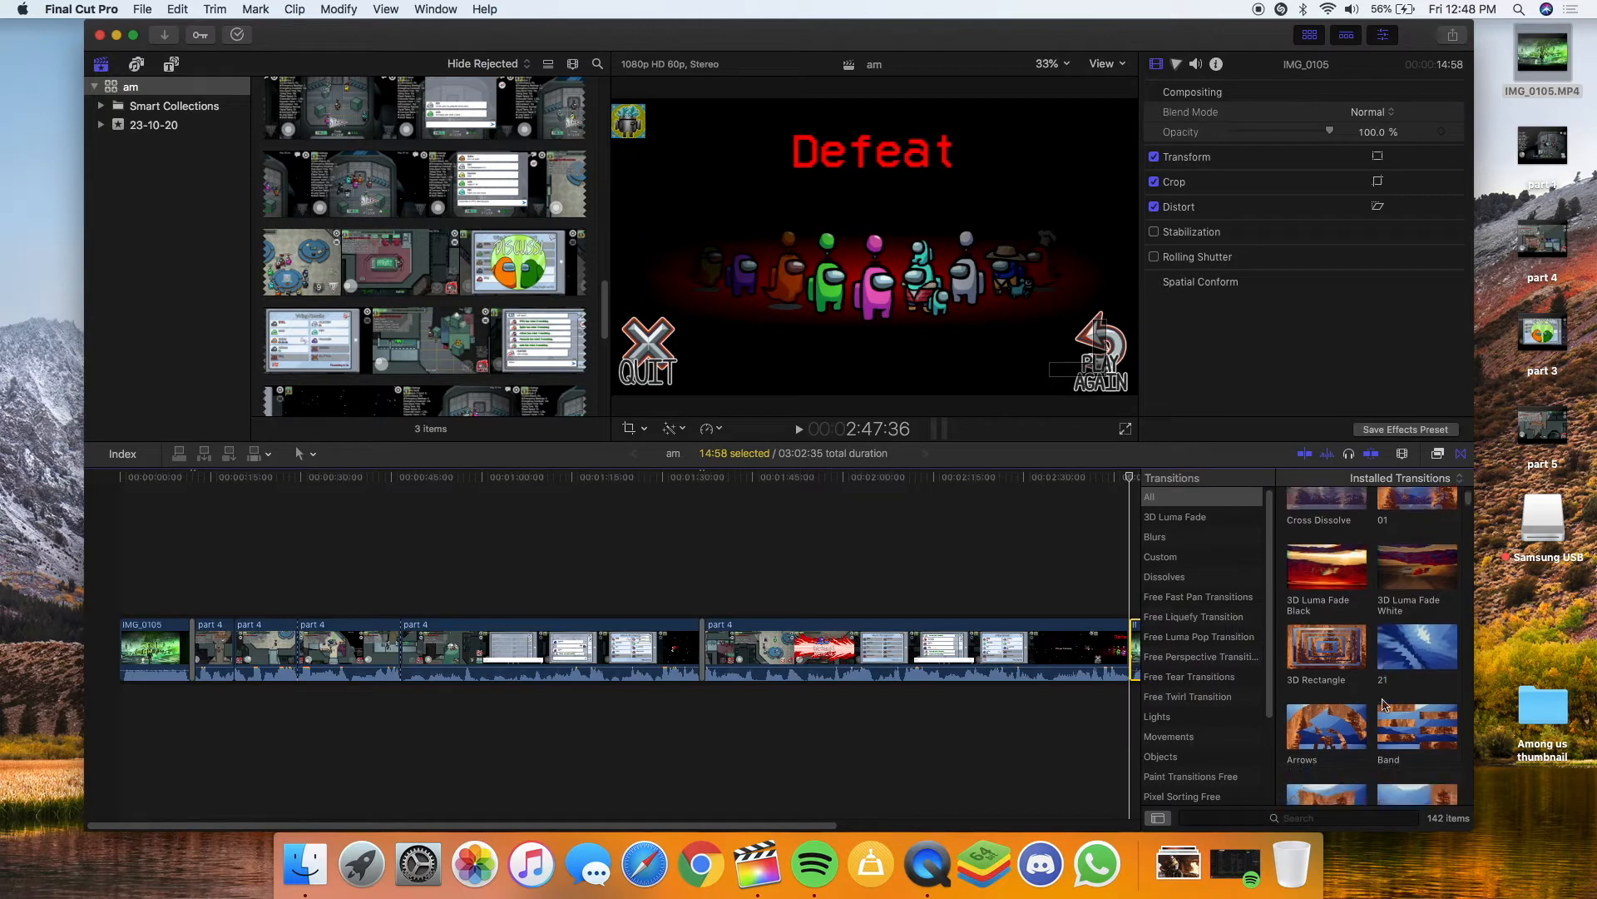
# Place Free Luma Pop's Zoom In White Fade Shake before IMG_0105, accepting the overlap, and play it
pyautogui.click(1212, 617)
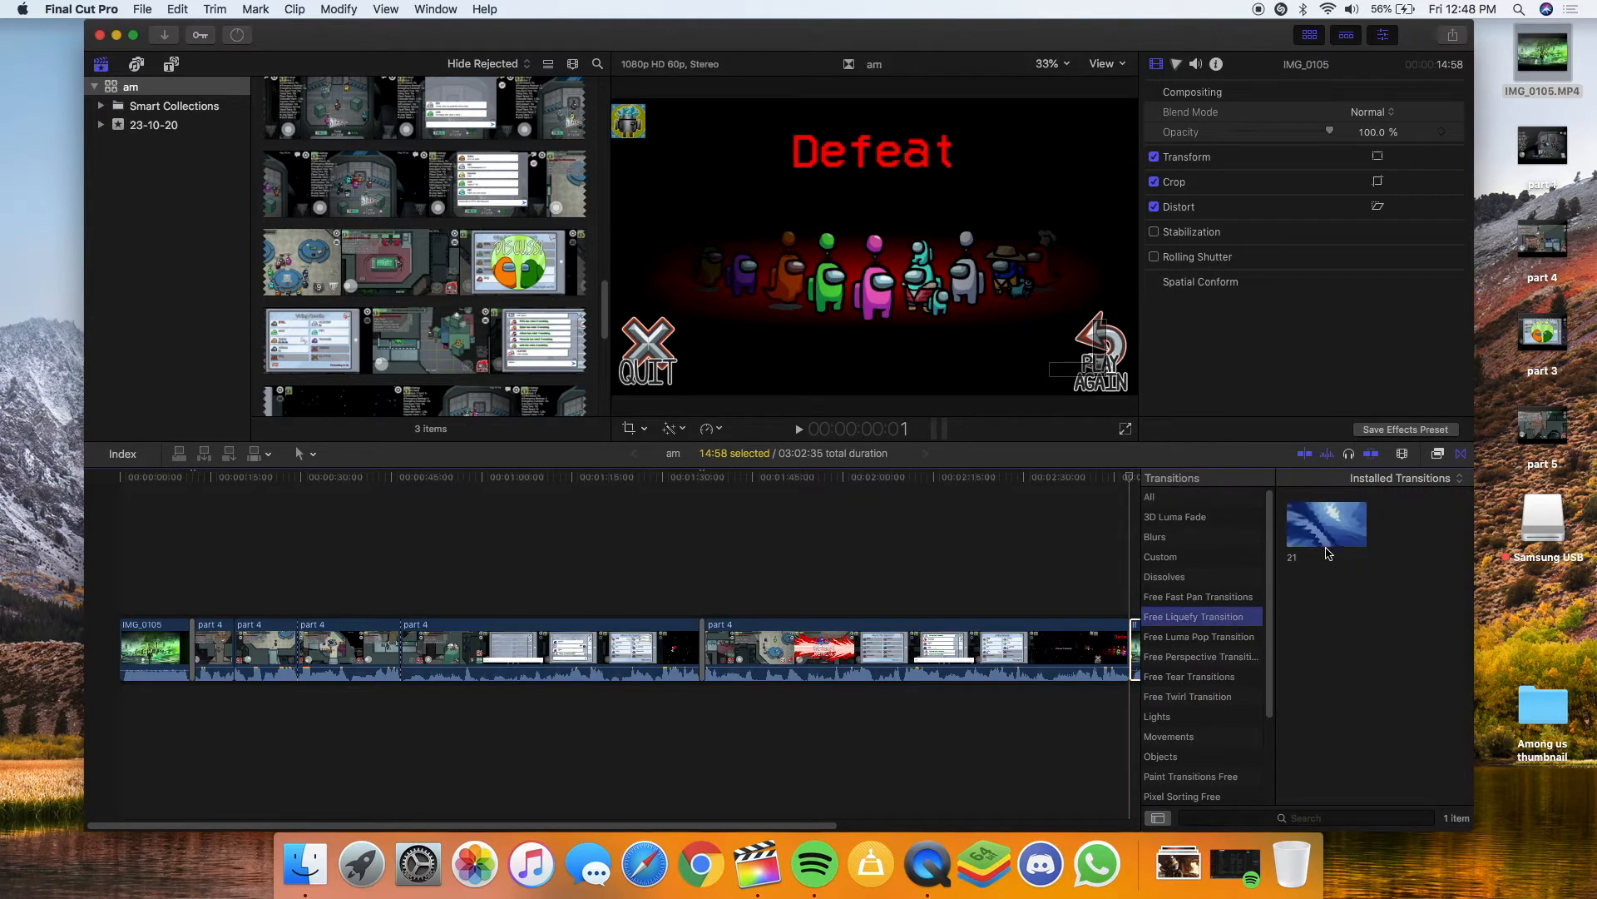
pyautogui.hscroll(5, 1074, 666)
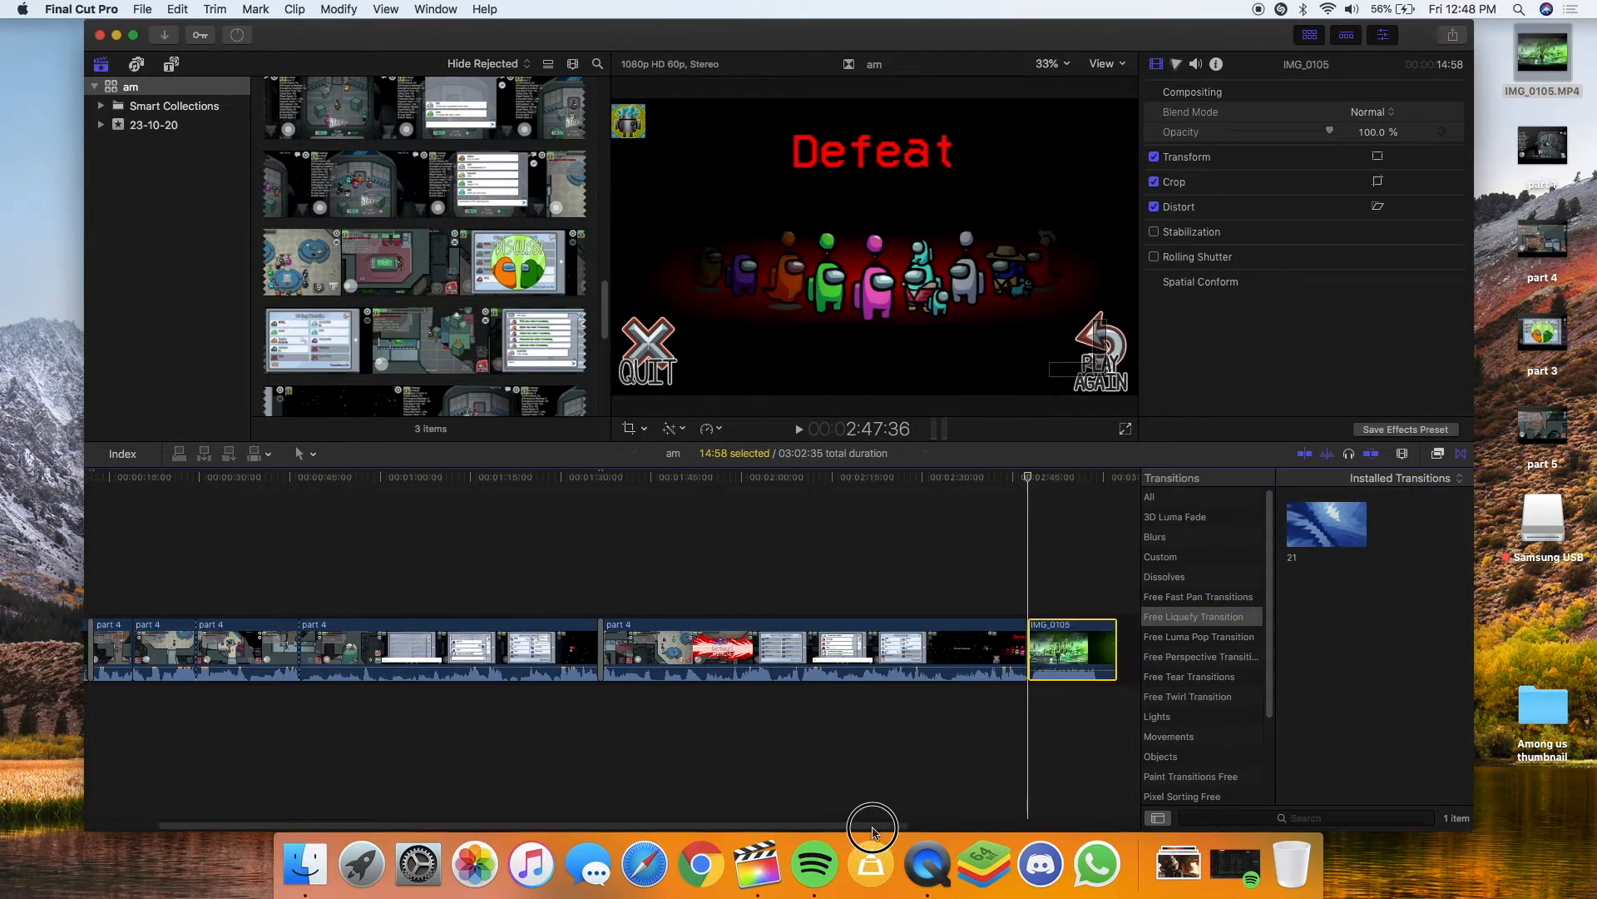
pyautogui.click(1148, 651)
pyautogui.click(1201, 639)
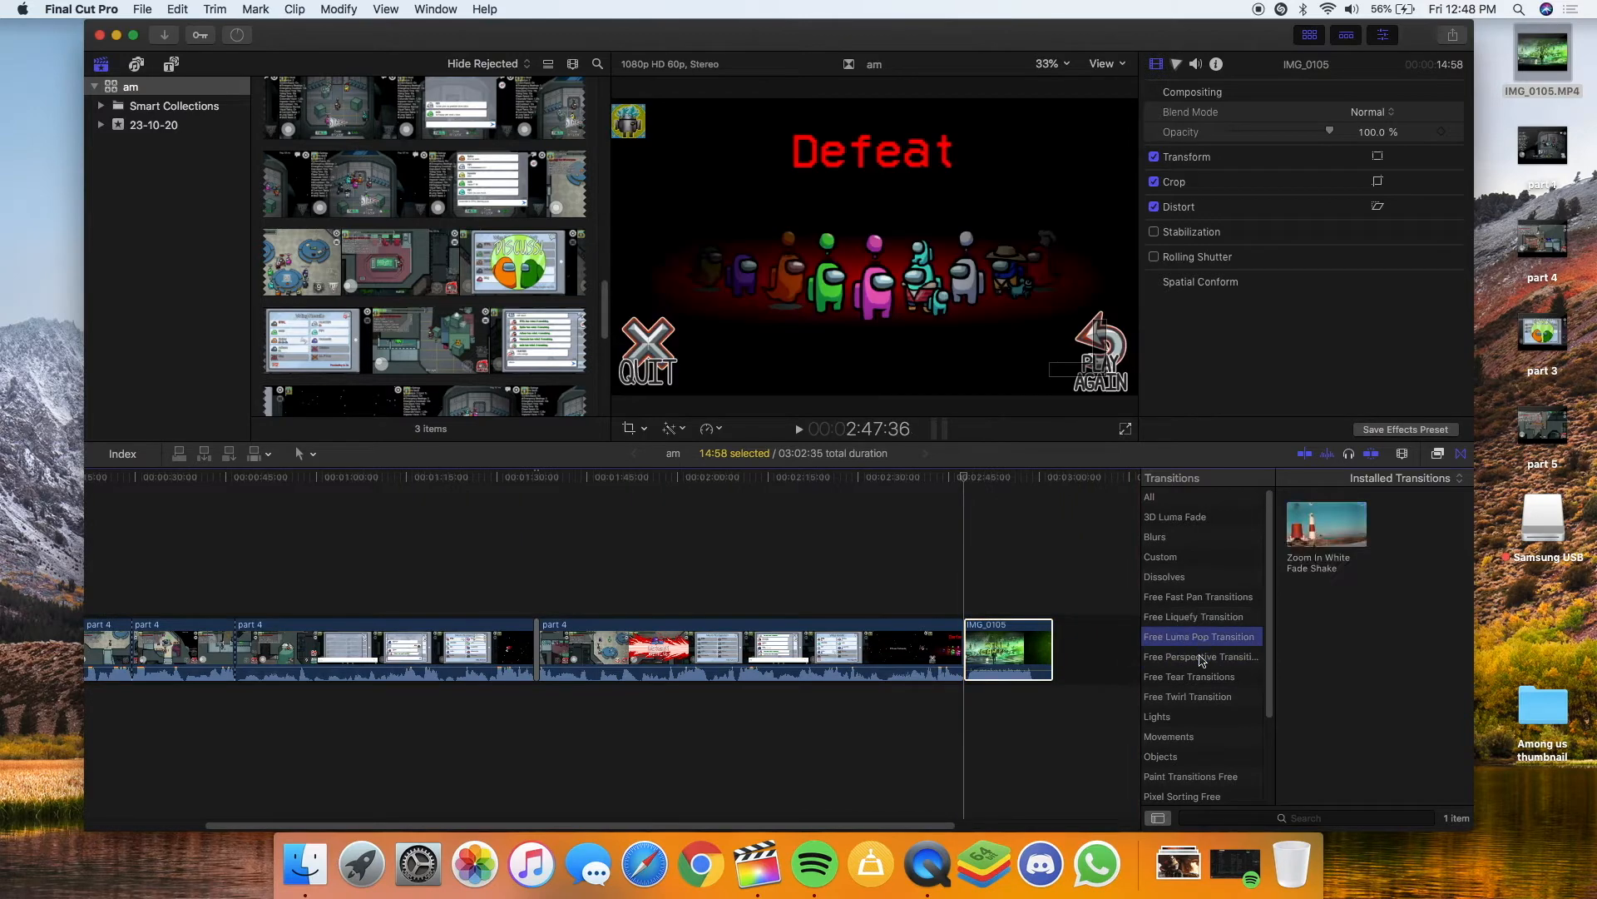
pyautogui.click(1201, 656)
pyautogui.click(1201, 637)
pyautogui.moveTo(1307, 533); pyautogui.dragTo(965, 641)
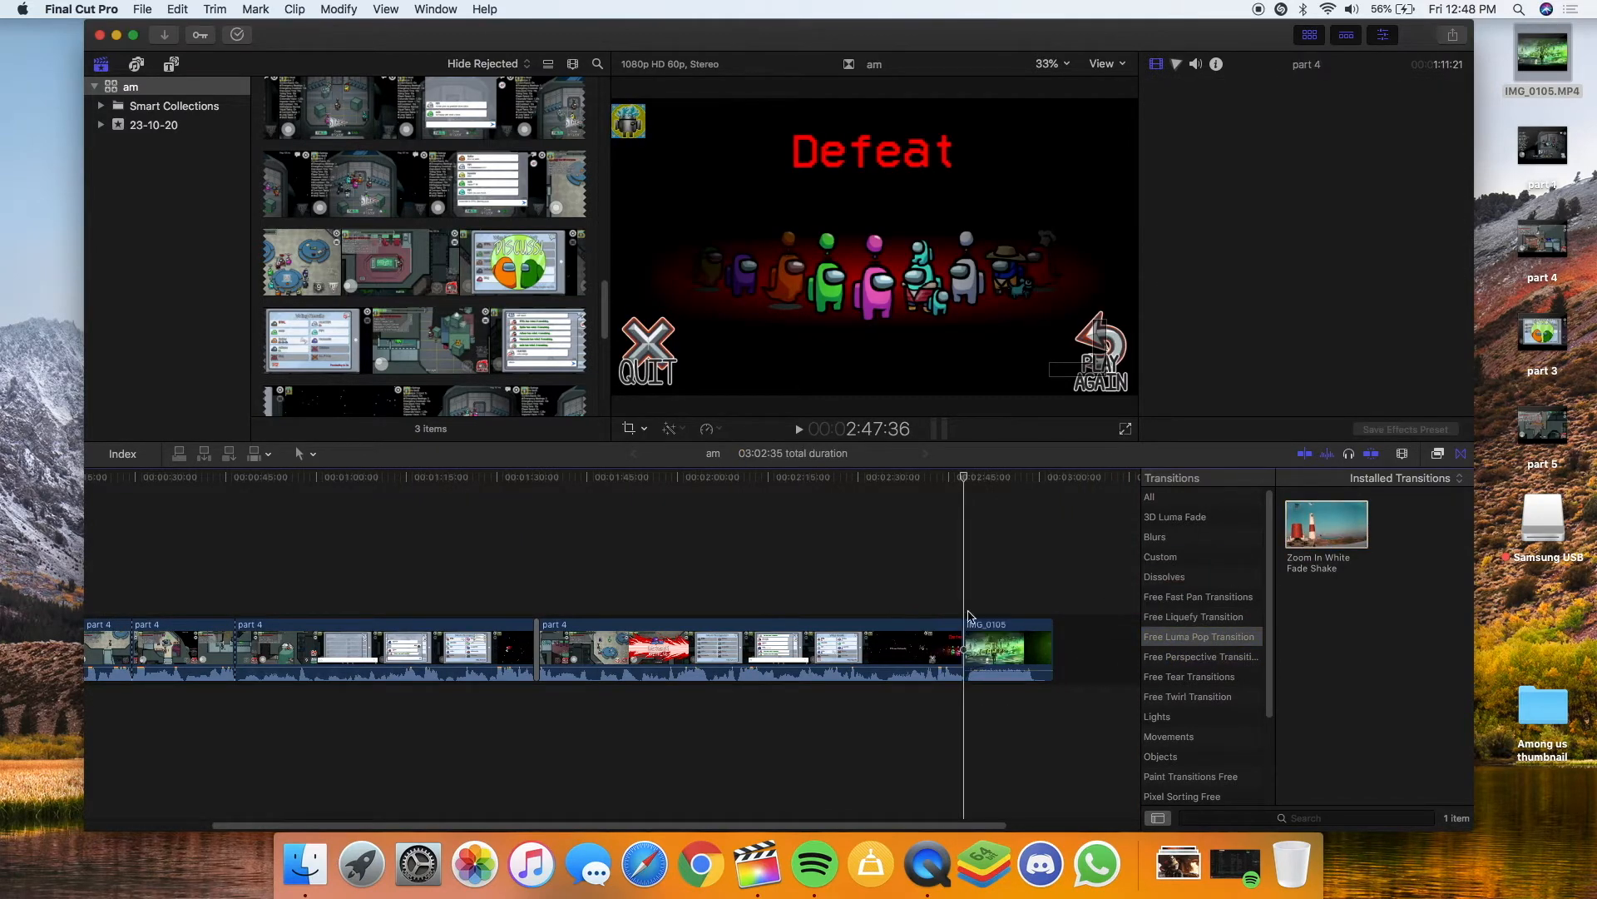
pyautogui.click(905, 315)
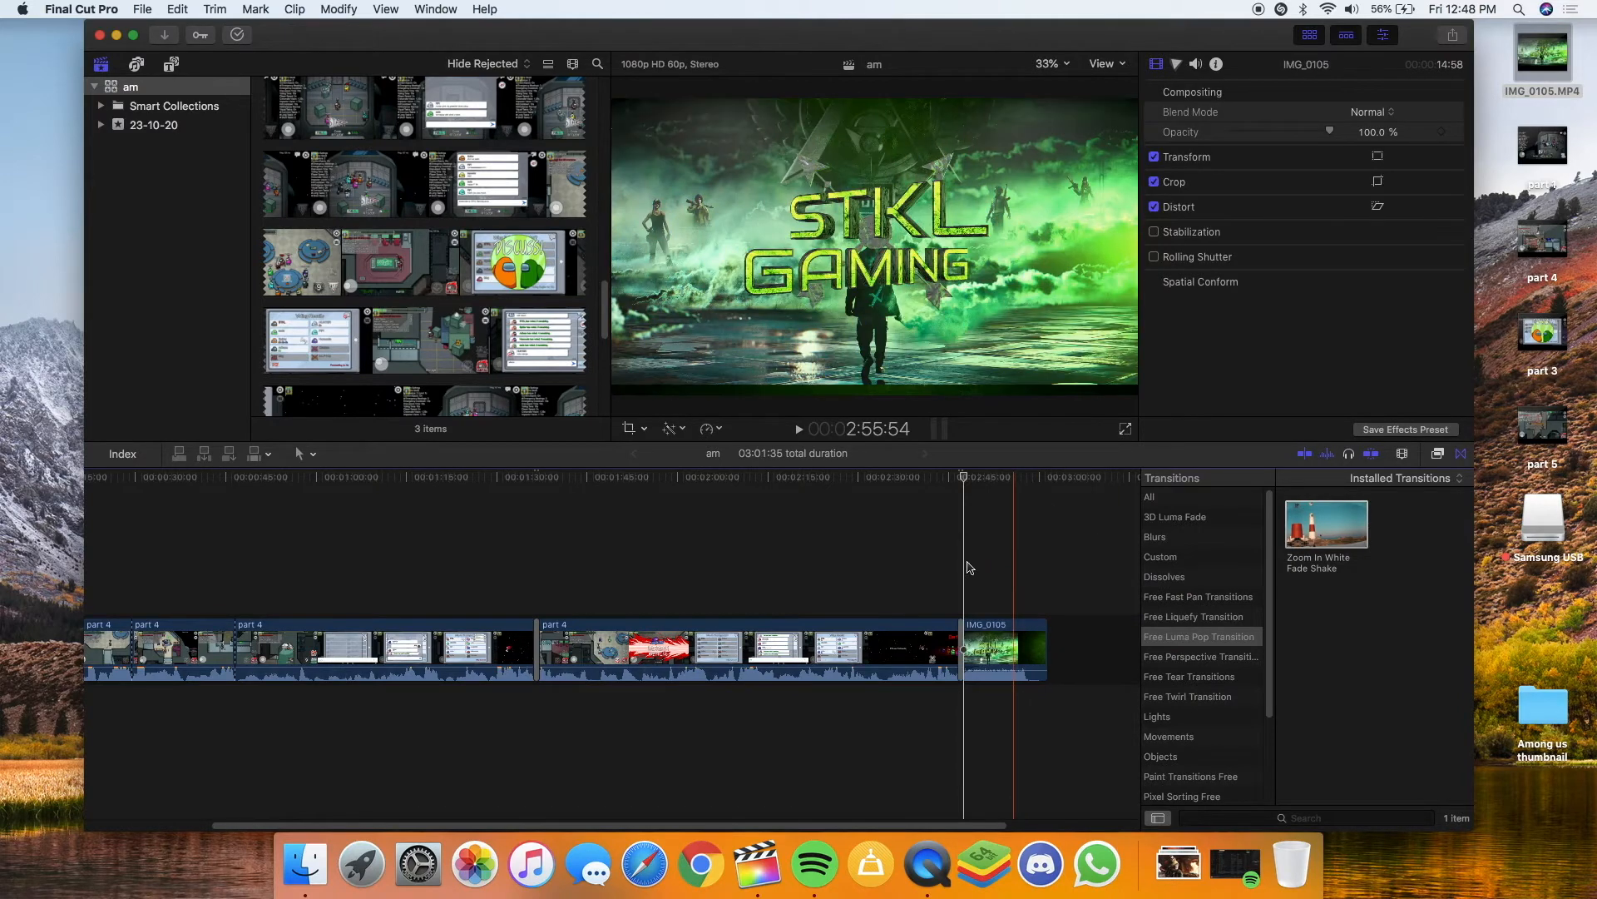
pyautogui.press('space')
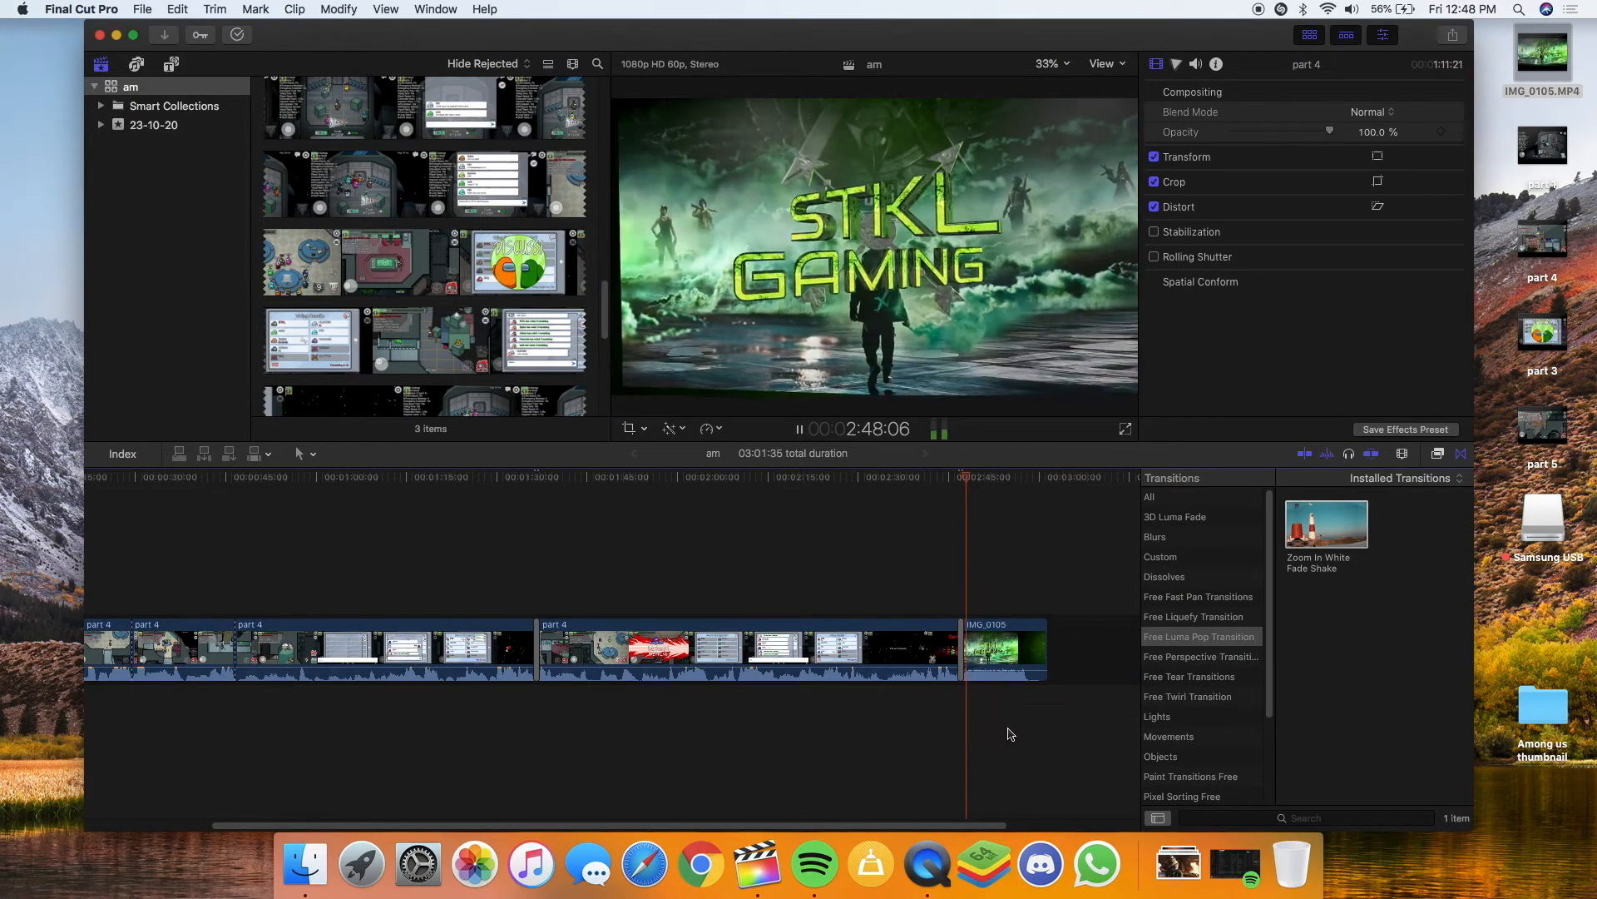
# Add an audio fade-in to the IMG_0105 outro clip
pyautogui.click(980, 669)
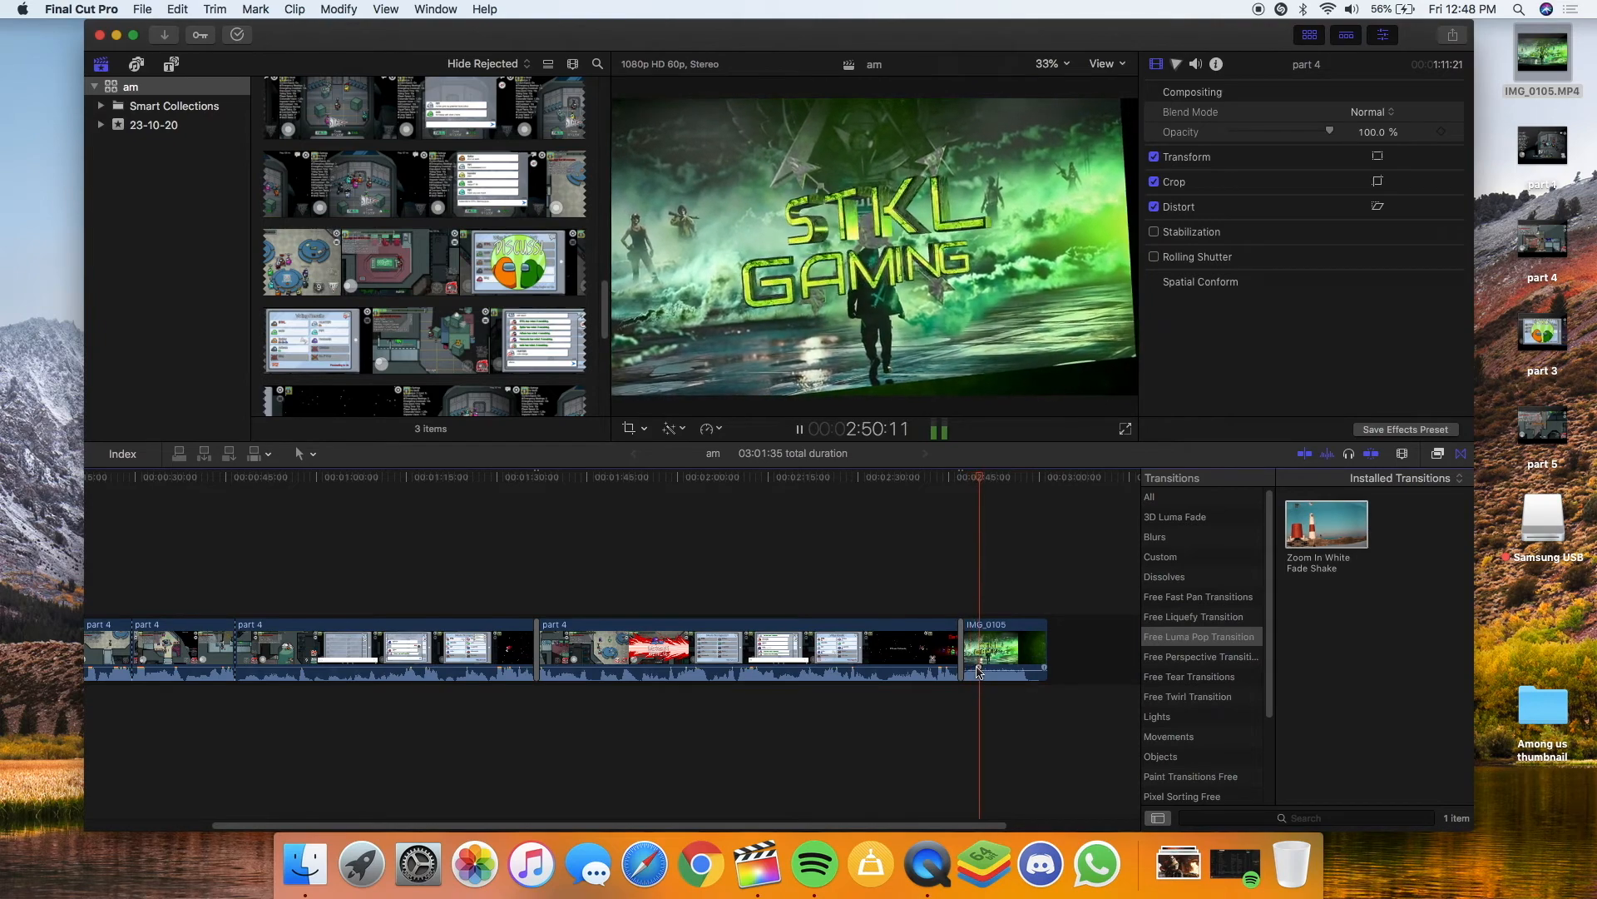
pyautogui.click(980, 671)
pyautogui.moveTo(979, 669); pyautogui.dragTo(993, 671)
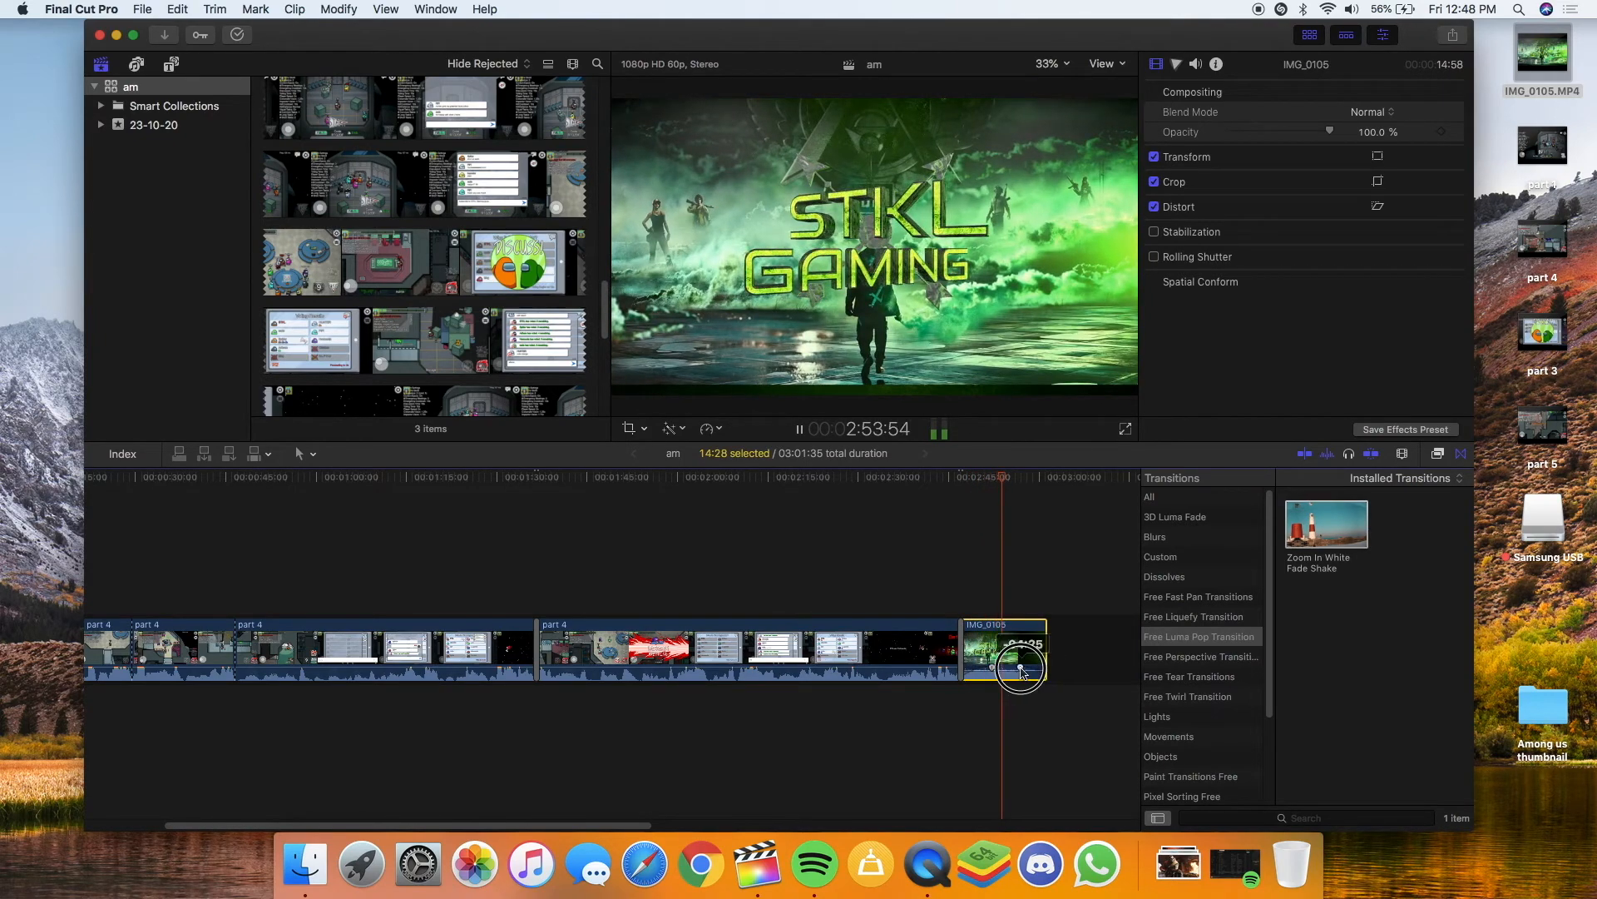
# Trim IMG_0105's end to about 12:03 and review the project's final seconds
pyautogui.click(1045, 649)
pyautogui.moveTo(1045, 649); pyautogui.dragTo(1034, 648)
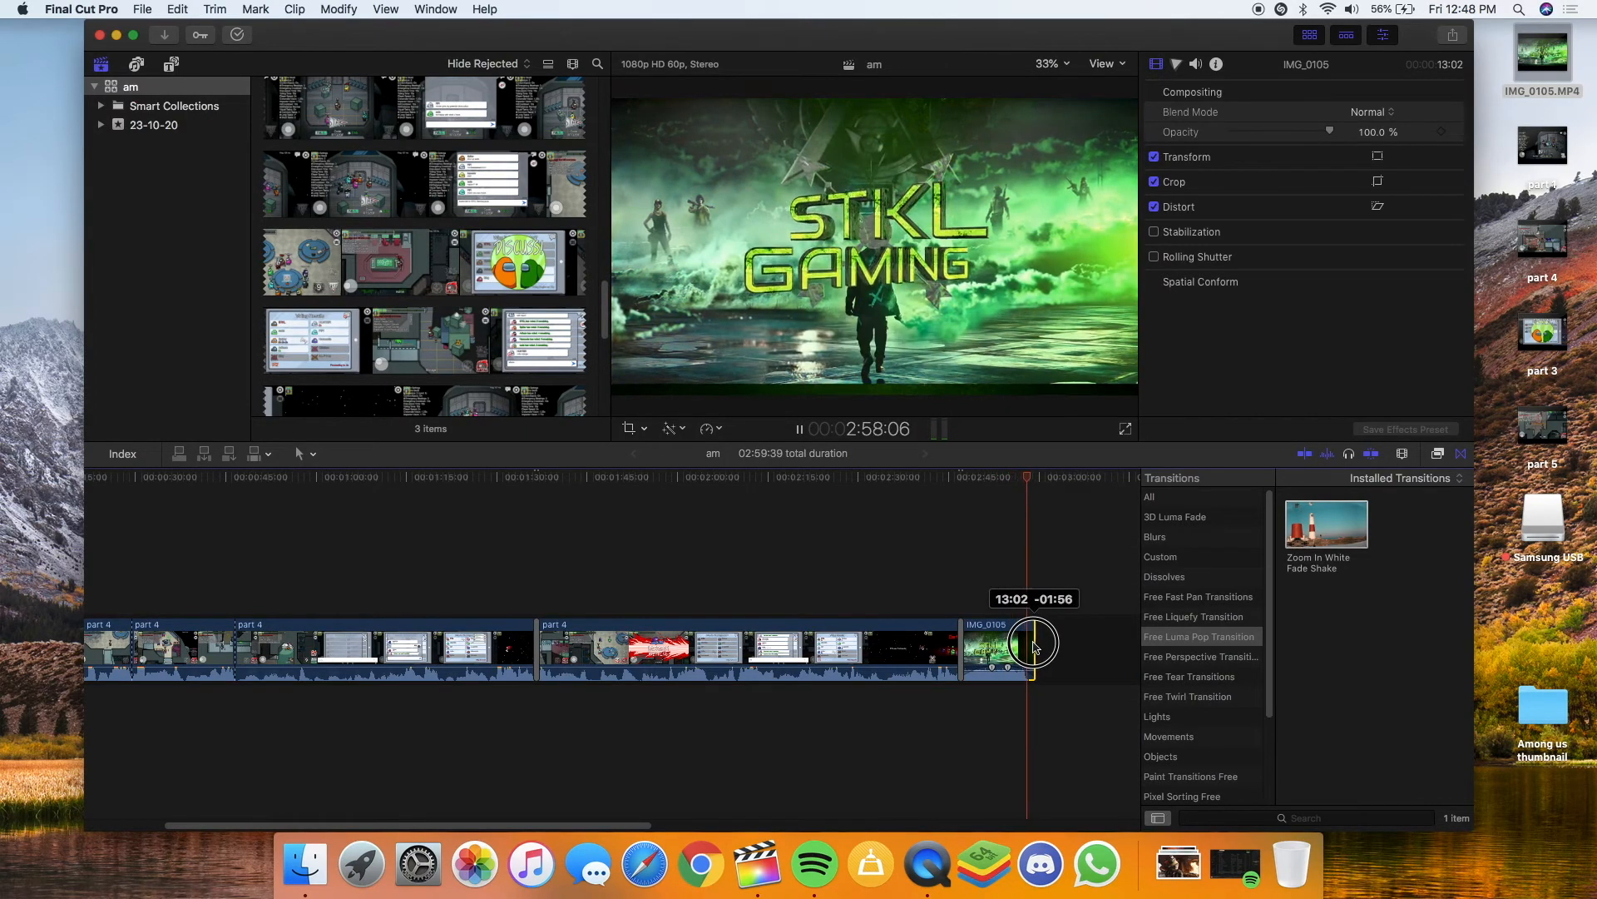
pyautogui.moveTo(1034, 648); pyautogui.dragTo(1028, 646)
pyautogui.press('space')
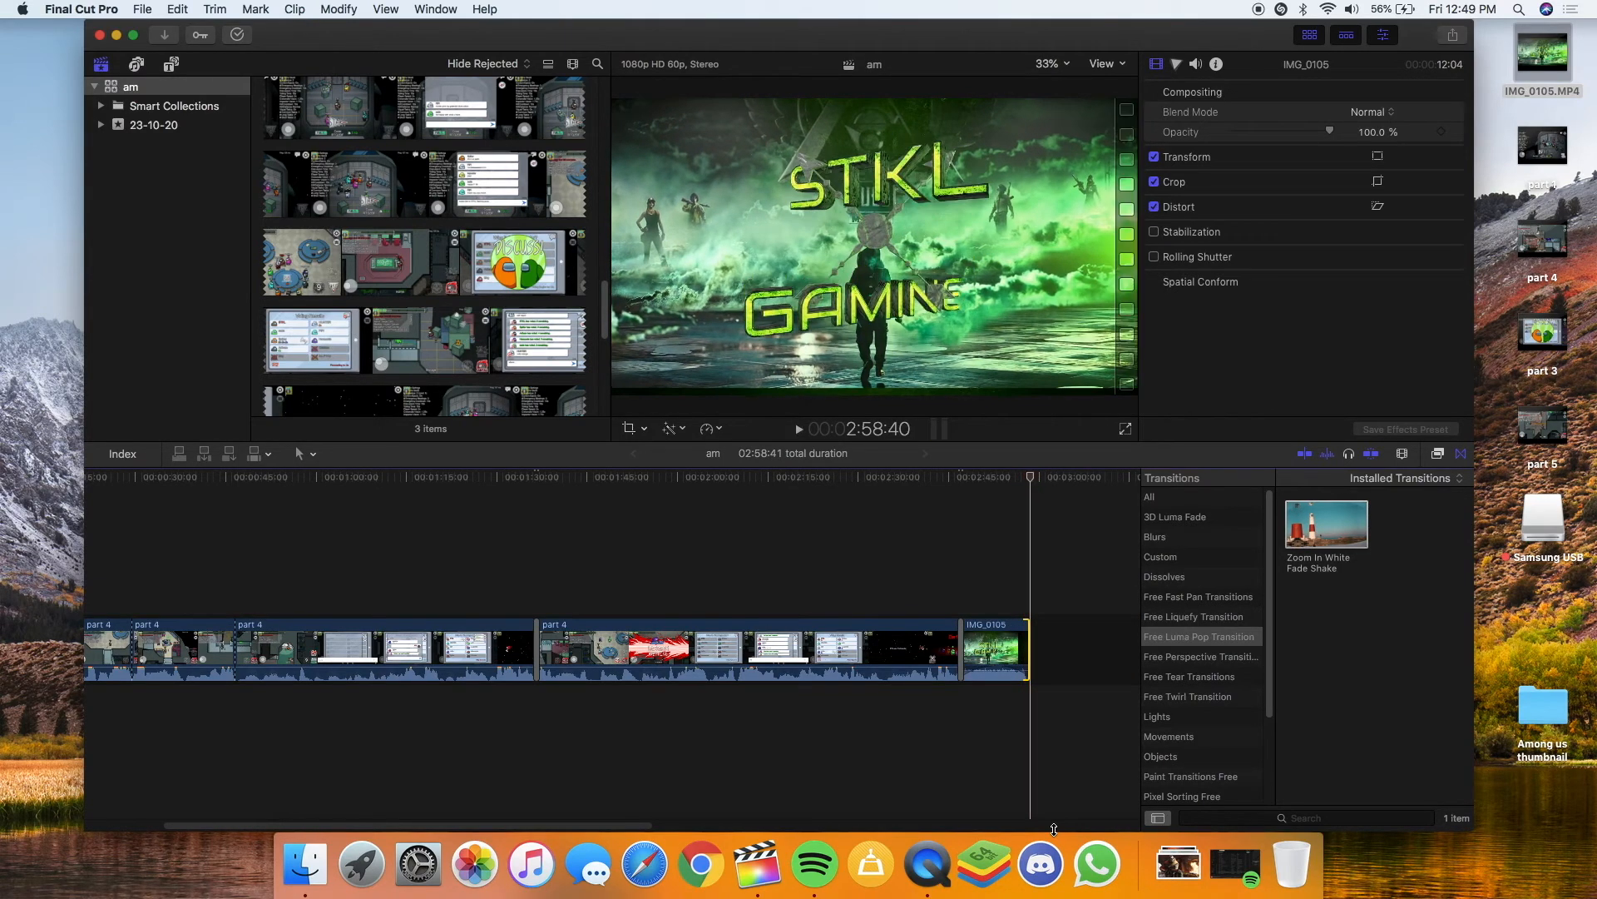
pyautogui.moveTo(1030, 651); pyautogui.dragTo(1036, 653)
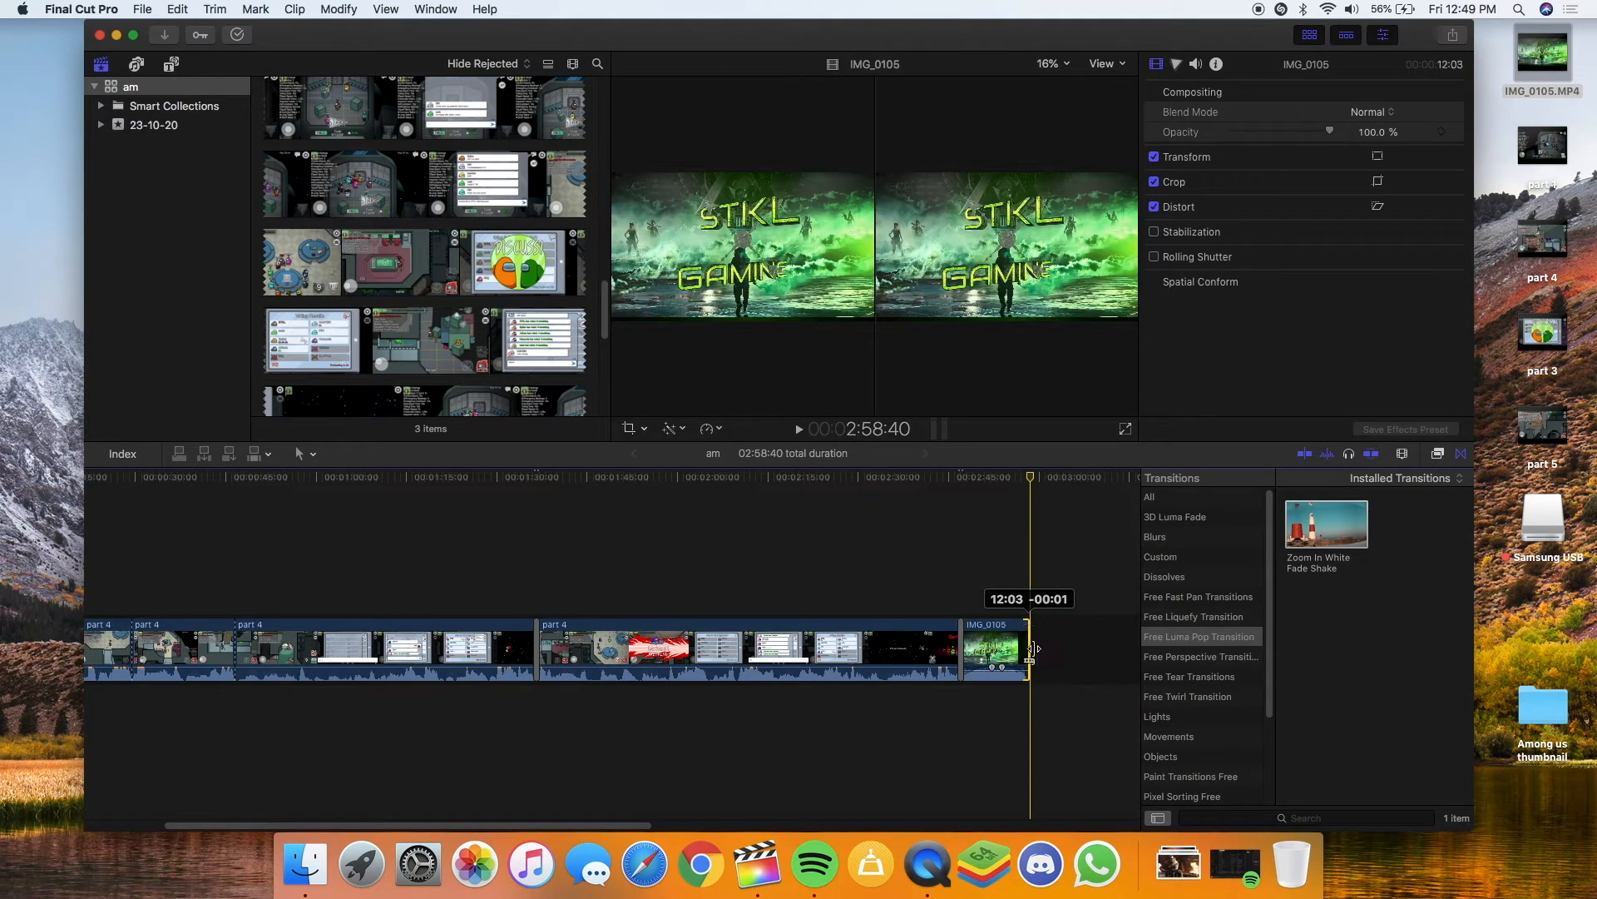
pyautogui.click(1019, 606)
pyautogui.press('space')
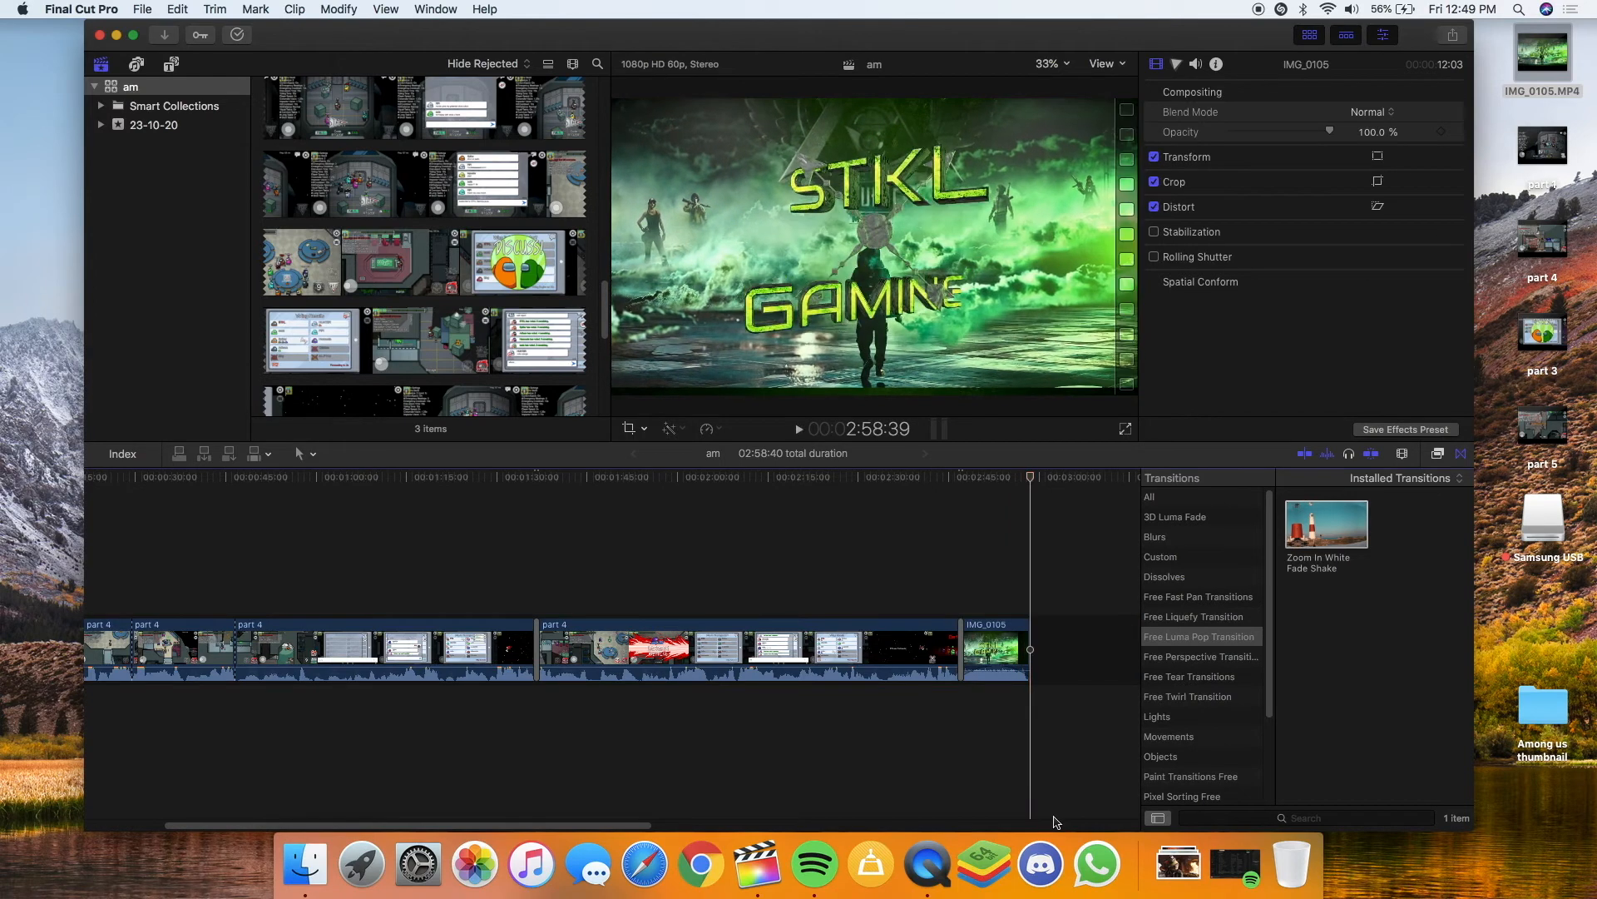
pyautogui.click(1000, 642)
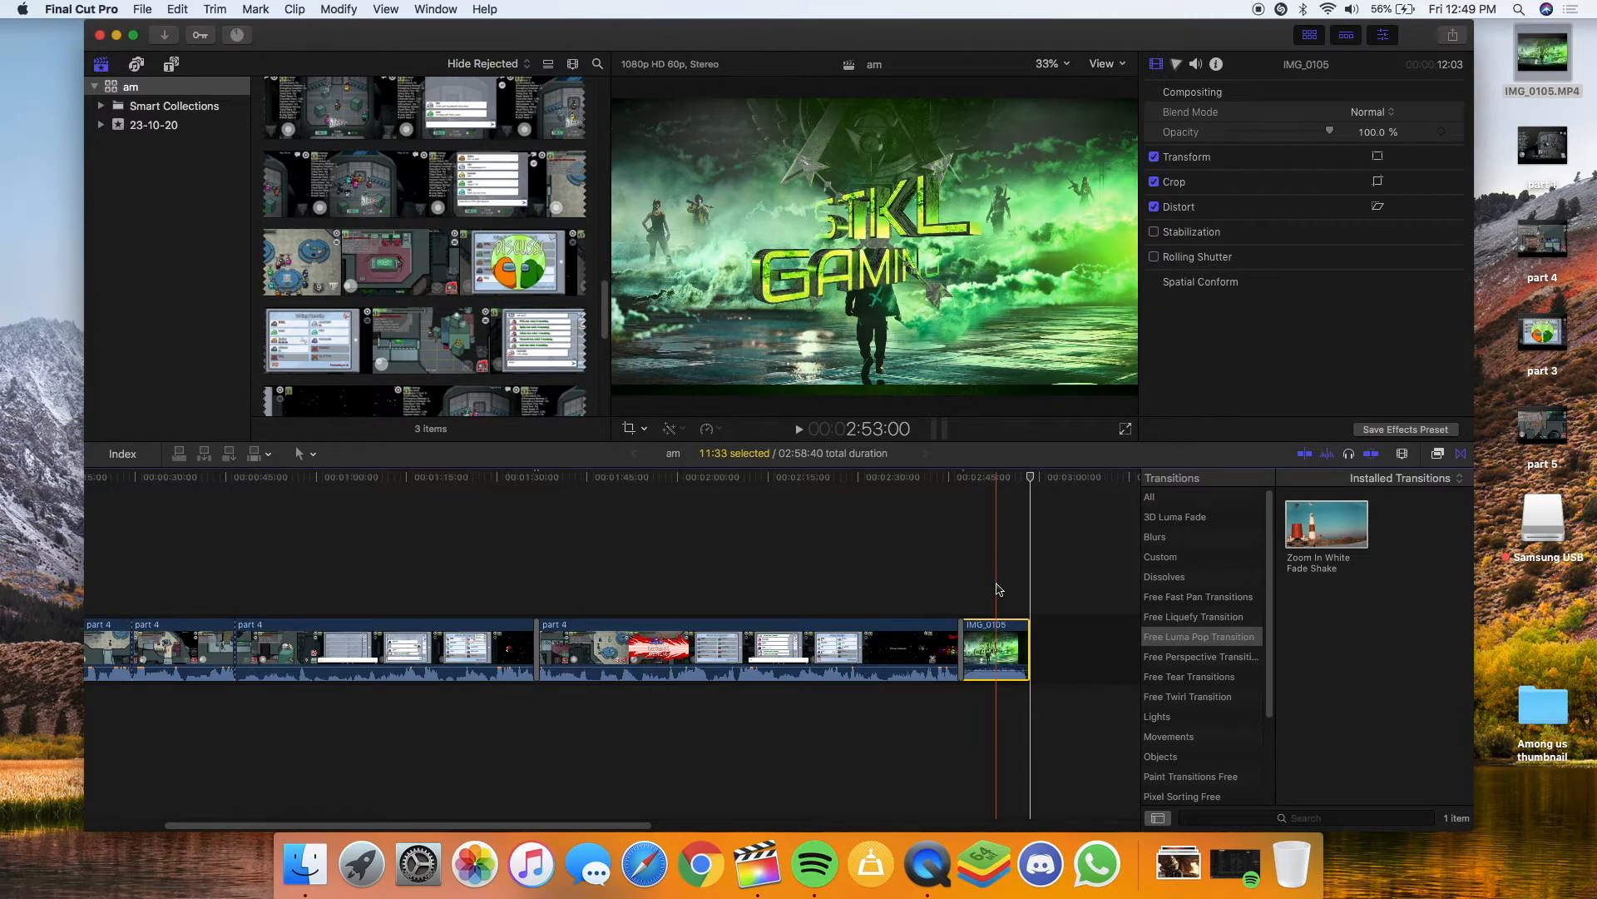
# Hide the transitions library and scroll the timeline back to the start
pyautogui.click(1461, 453)
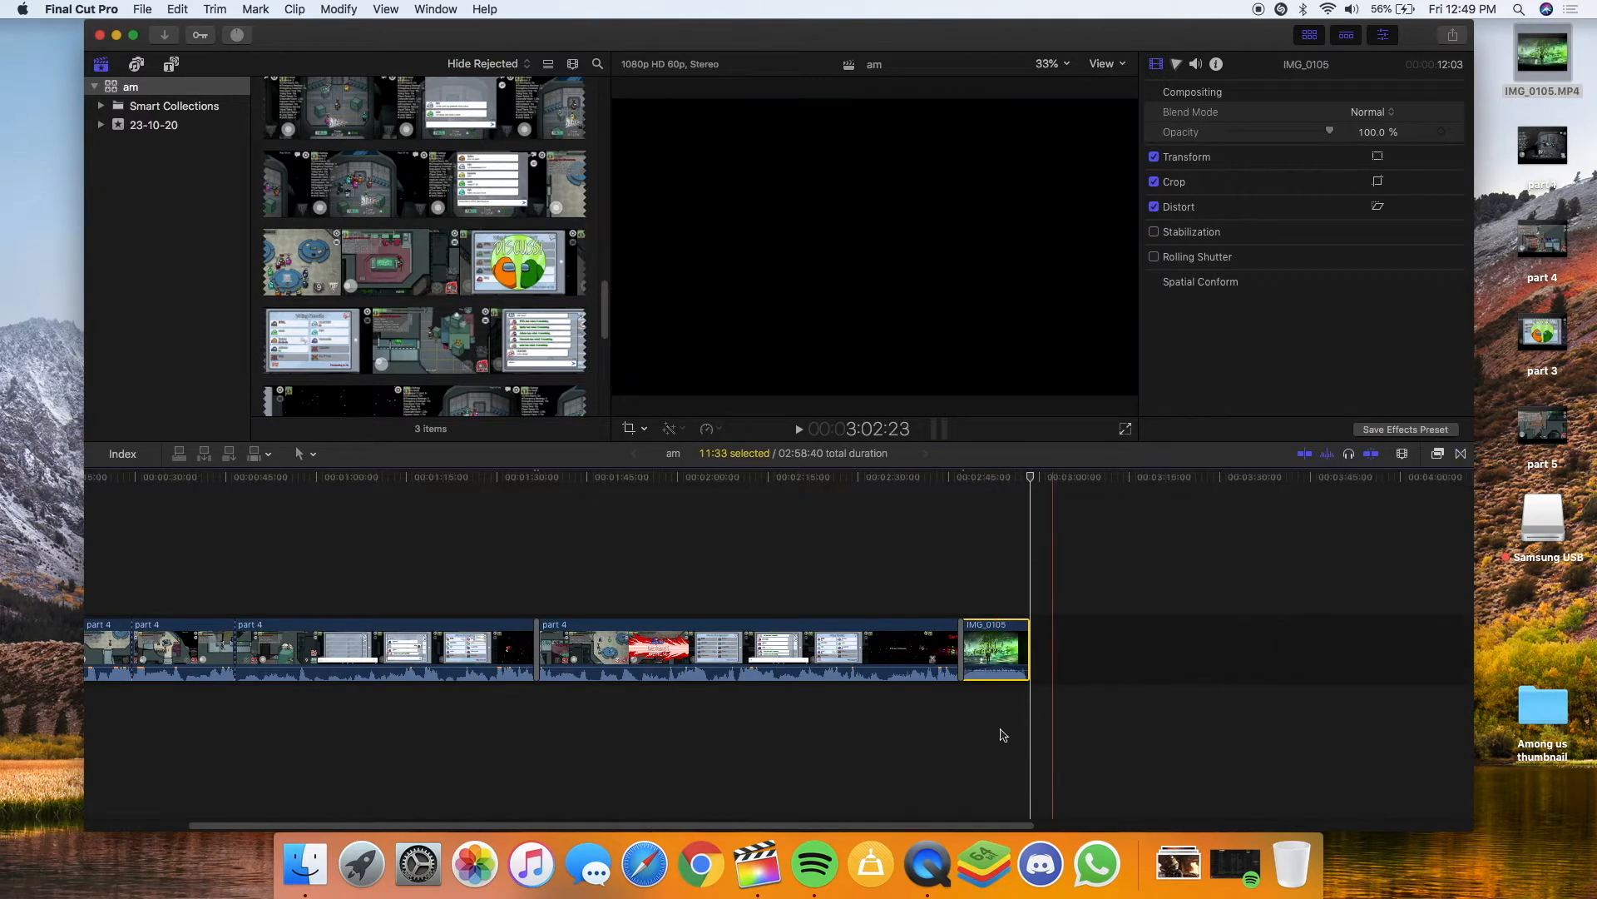
pyautogui.hscroll(-5, 921, 819)
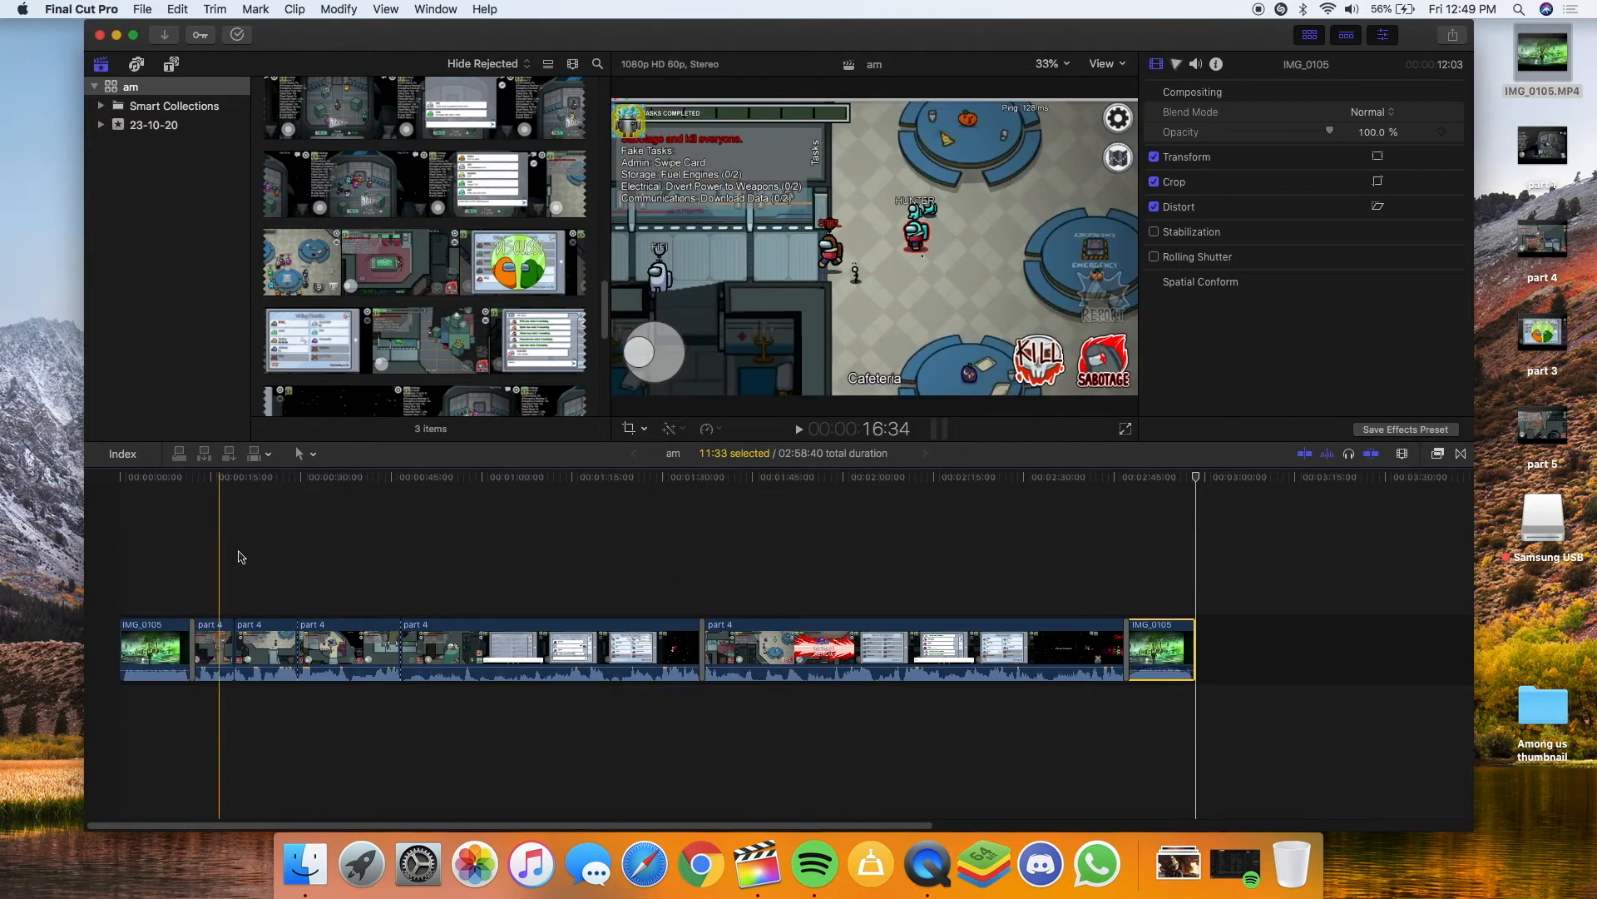
# Run Modify > Render All on the project, close Background Tasks, and show the Share destinations
pyautogui.click(514, 704)
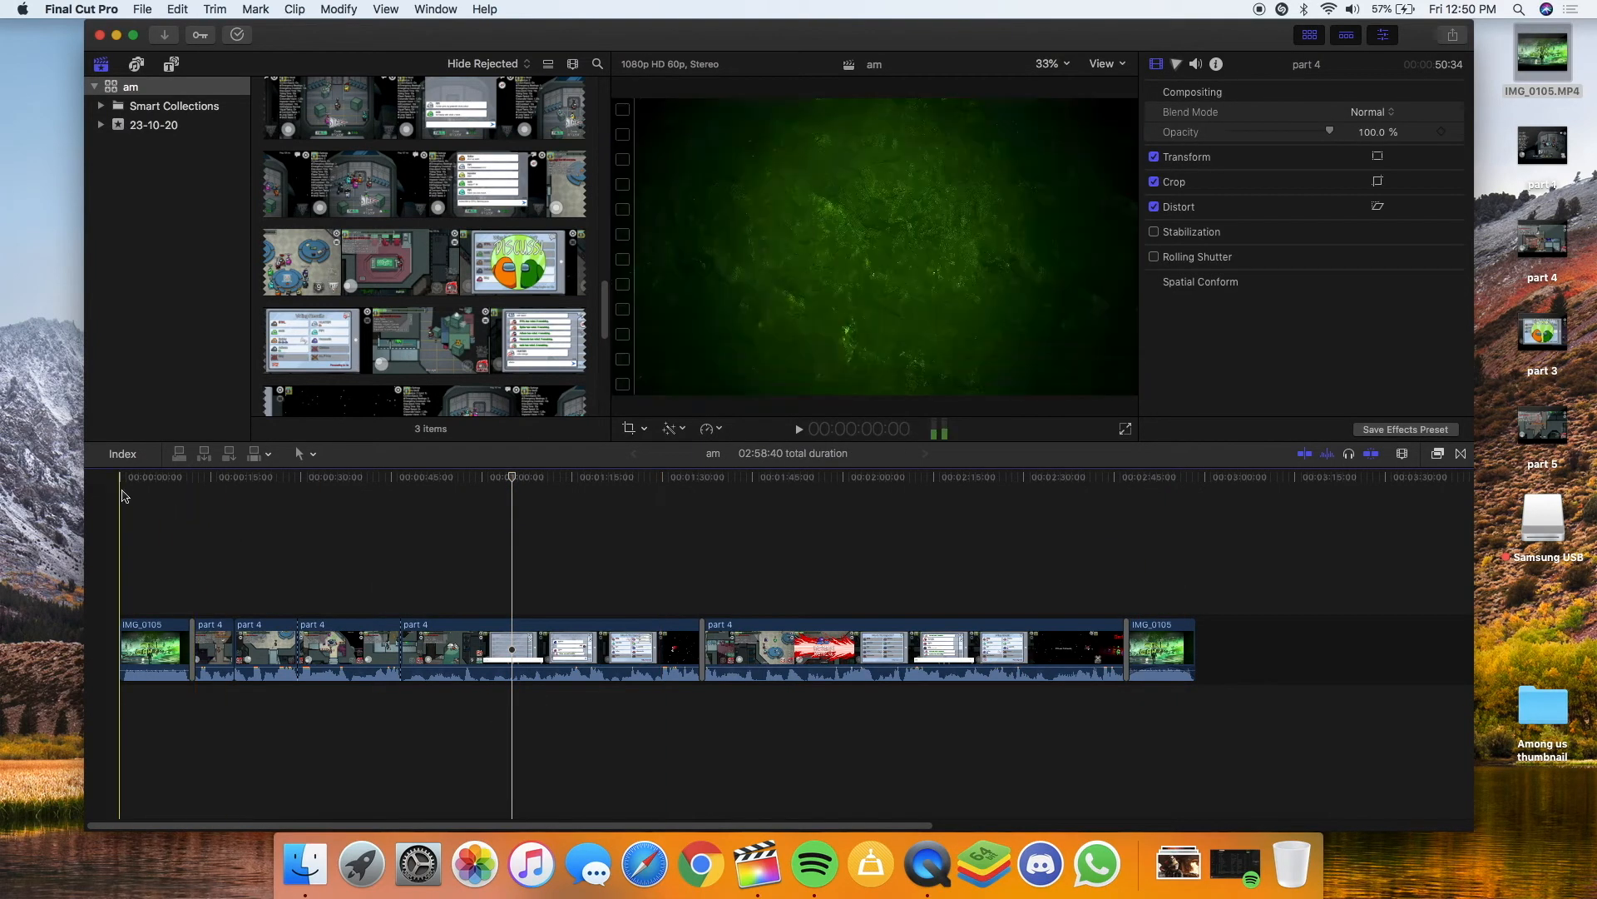
pyautogui.moveTo(122, 489); pyautogui.dragTo(1443, 693)
pyautogui.click(1297, 715)
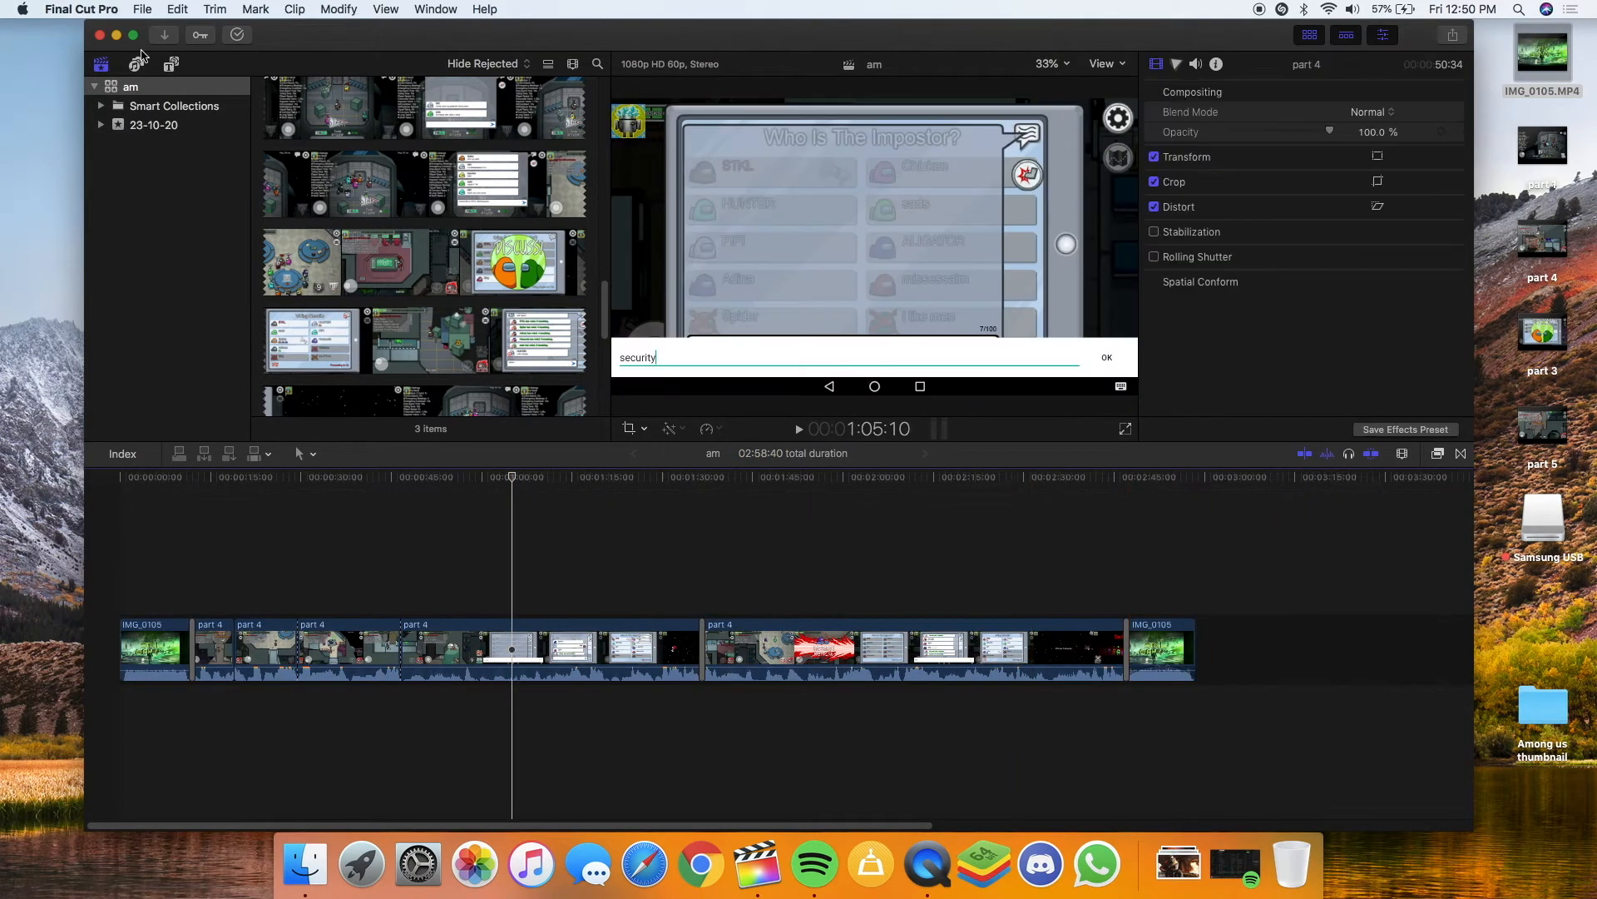
pyautogui.click(310, 8)
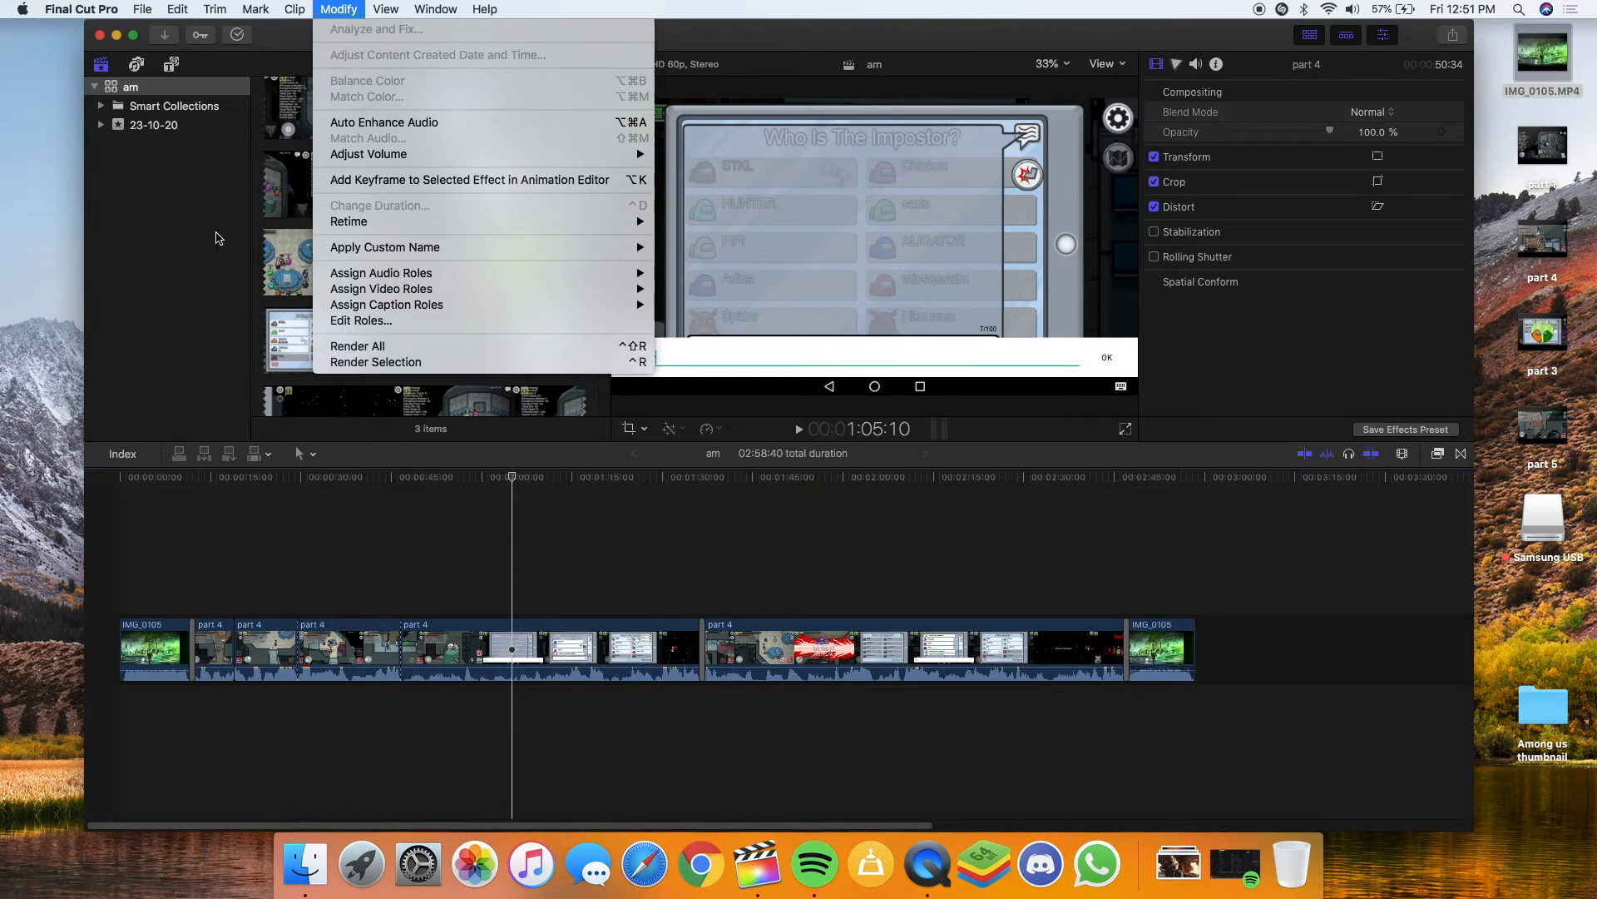
pyautogui.click(397, 346)
pyautogui.click(237, 34)
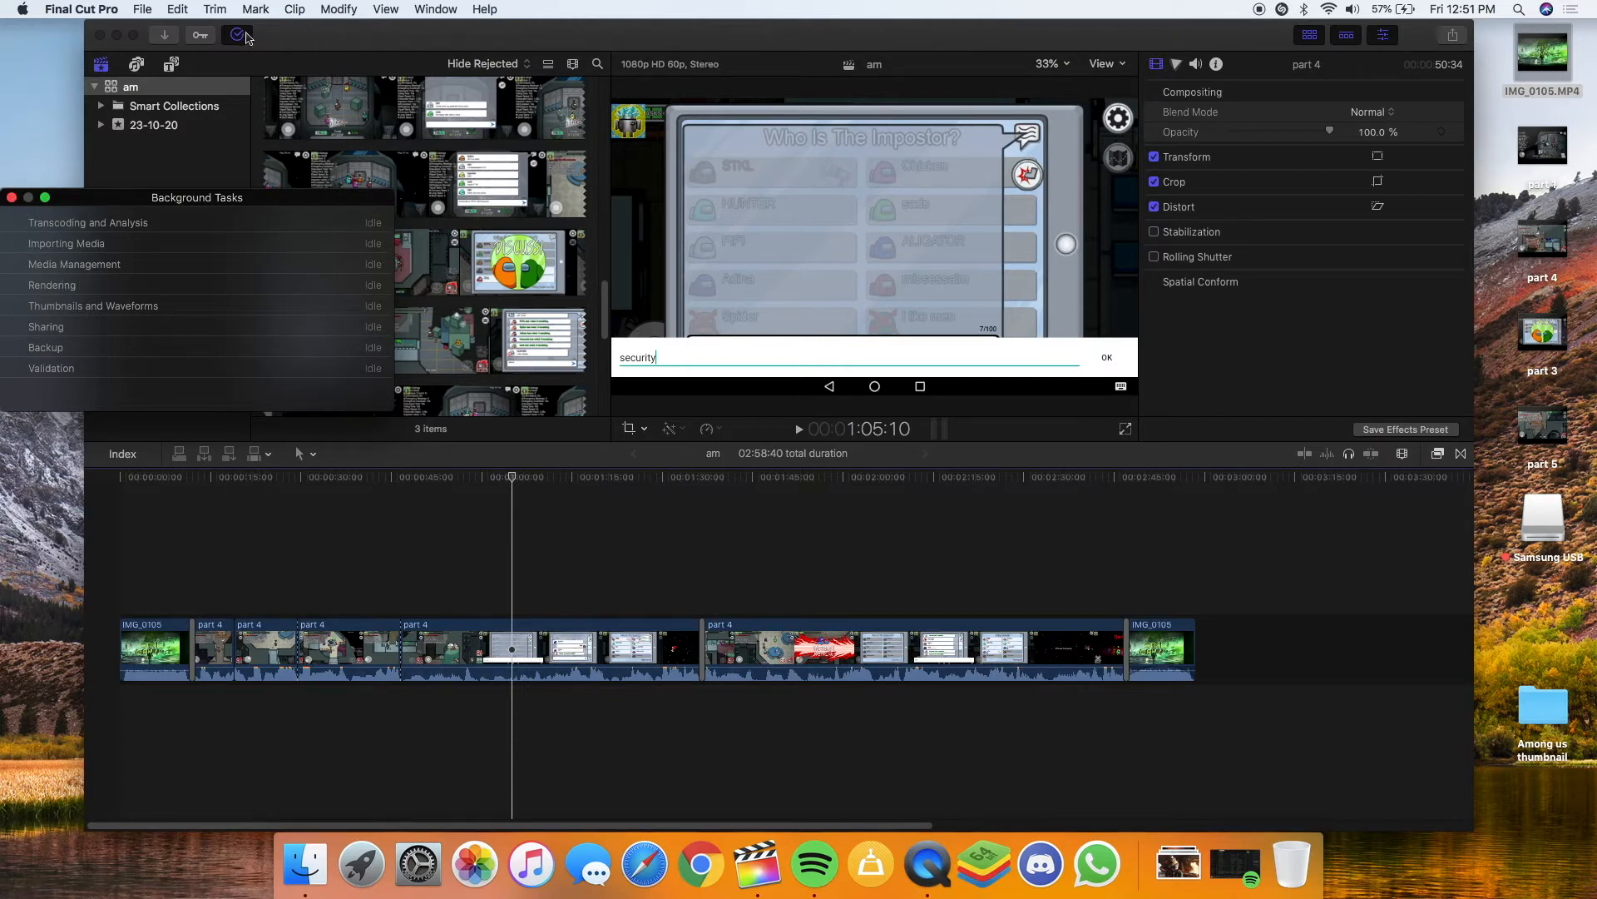
pyautogui.click(11, 197)
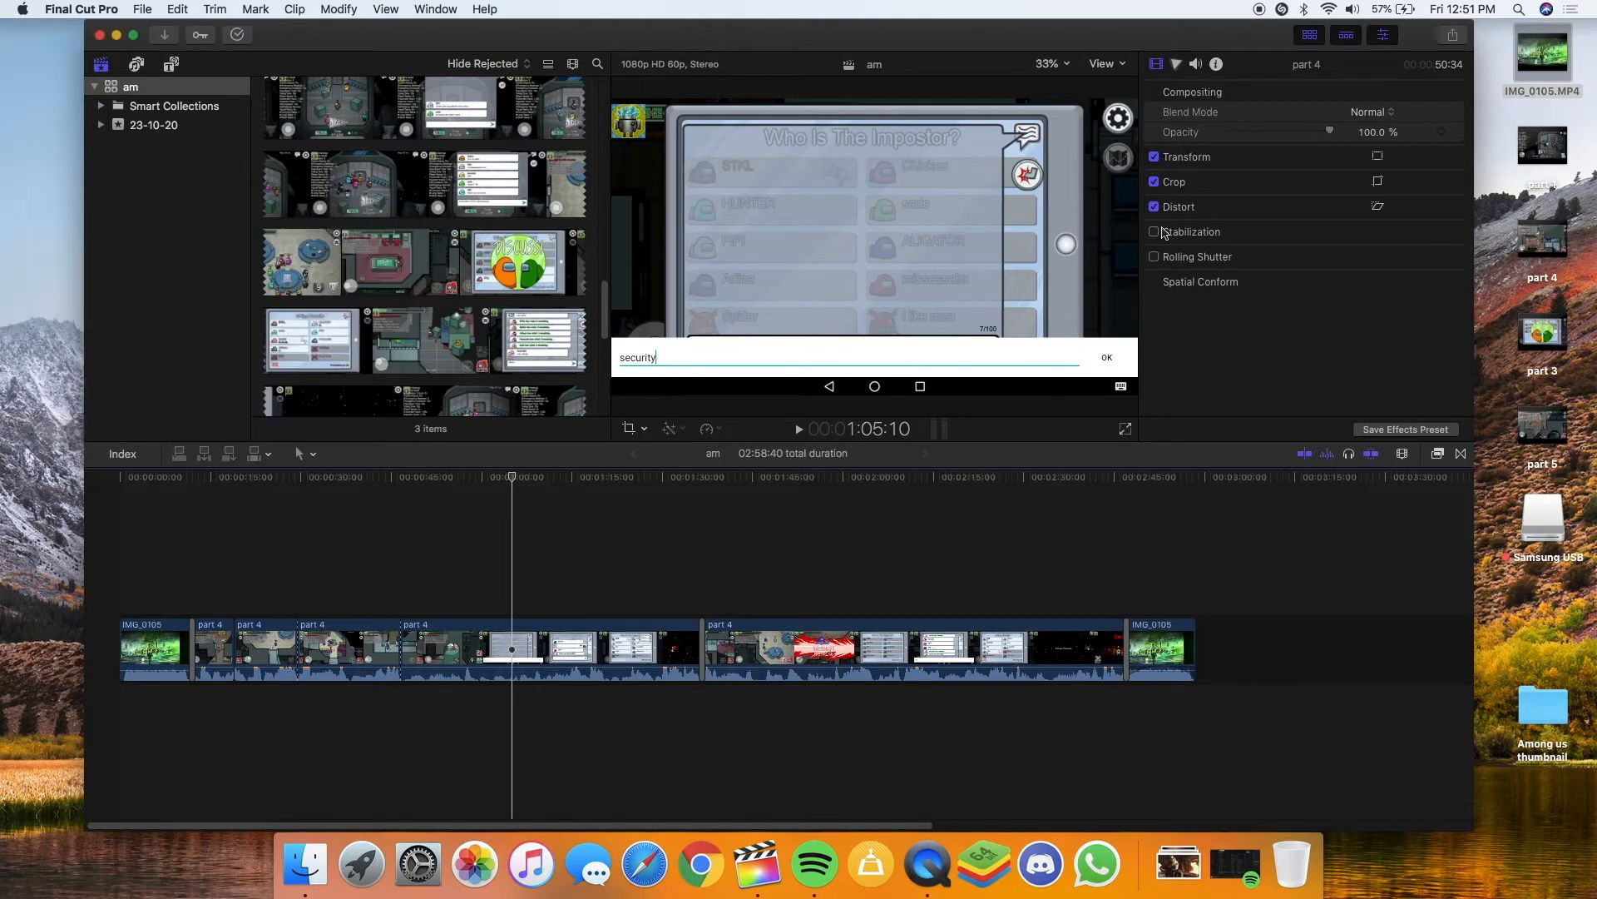
pyautogui.click(1454, 37)
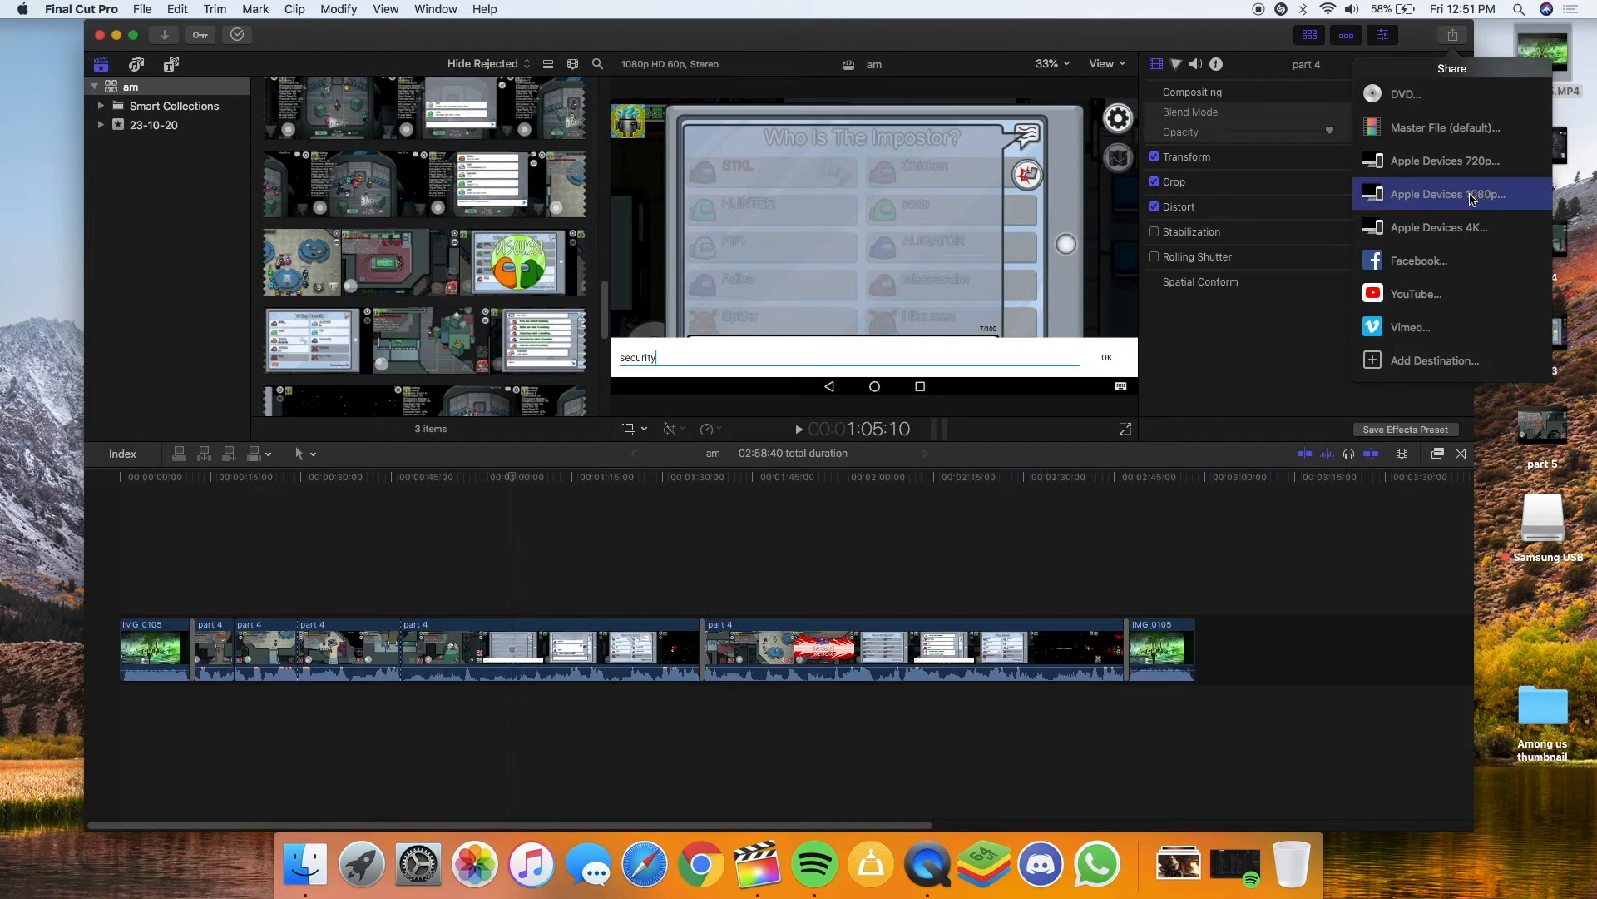
# Export the am project with the Apple Devices 1080p preset (1920 x 1080, 30 fps)
pyautogui.click(1421, 197)
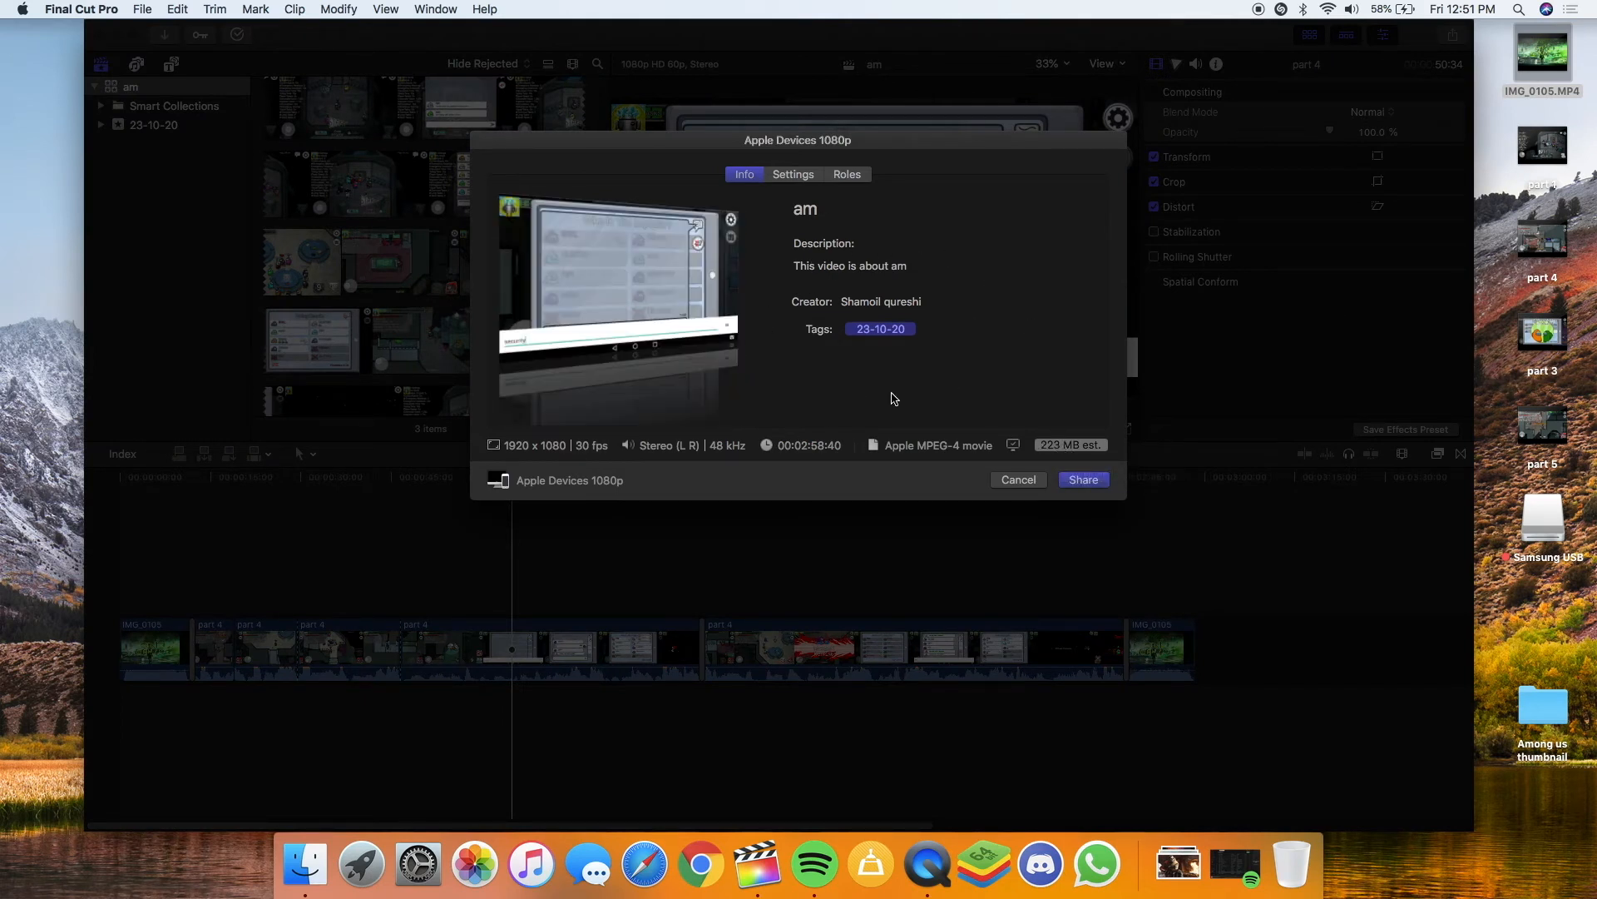
pyautogui.click(1082, 486)
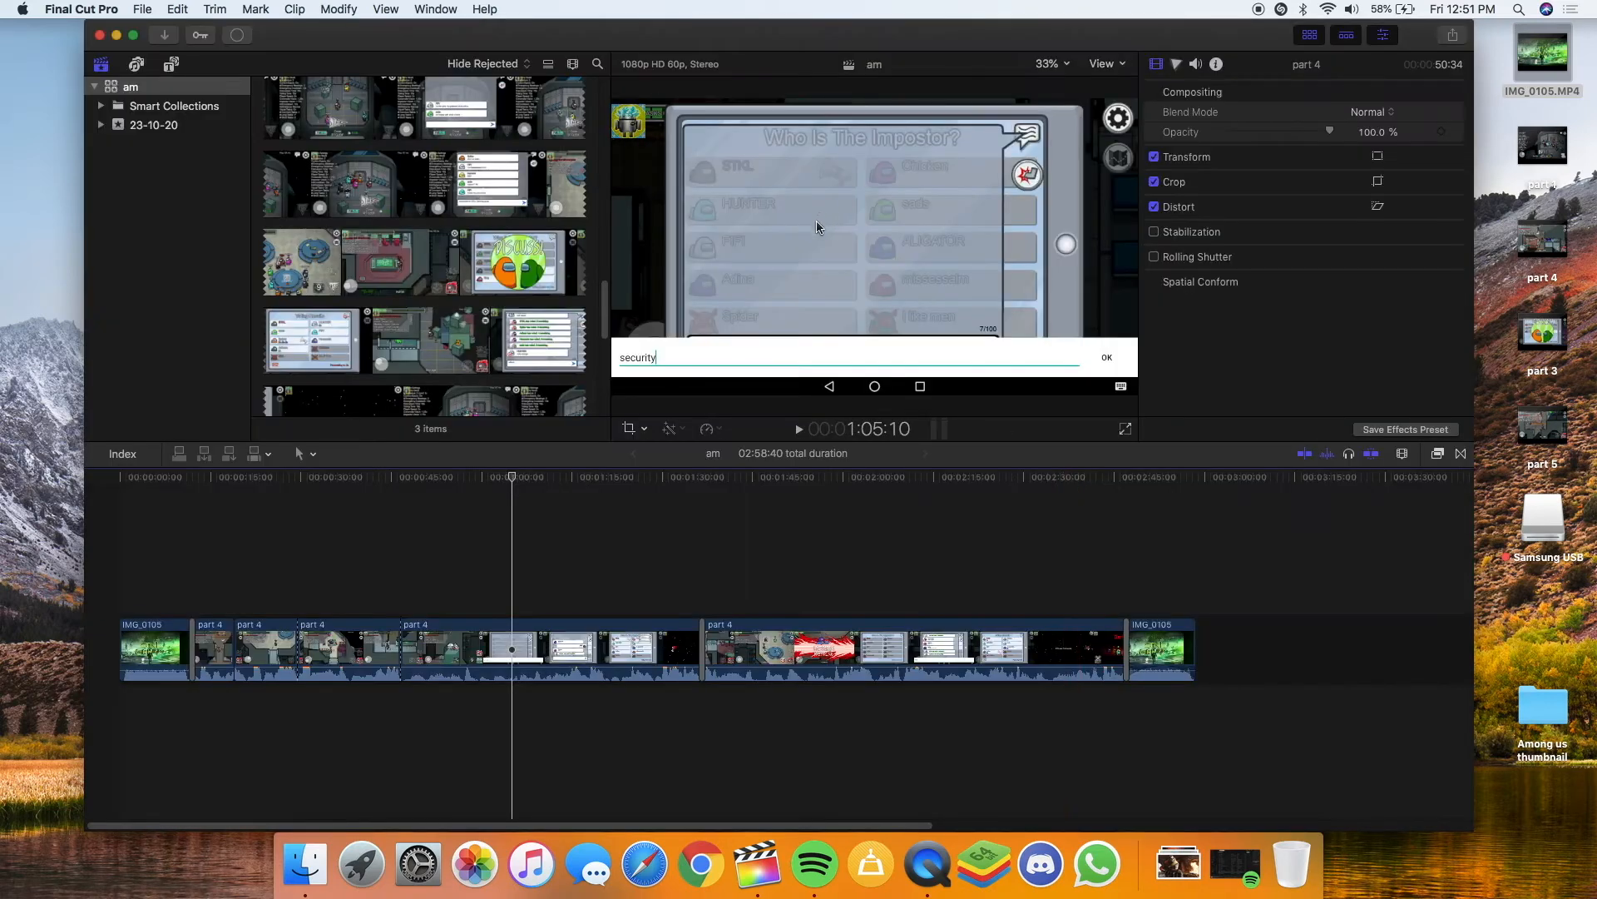
# Watch the export finish in Background Tasks, then minimize Final Cut Pro and open Finder
pyautogui.click(239, 35)
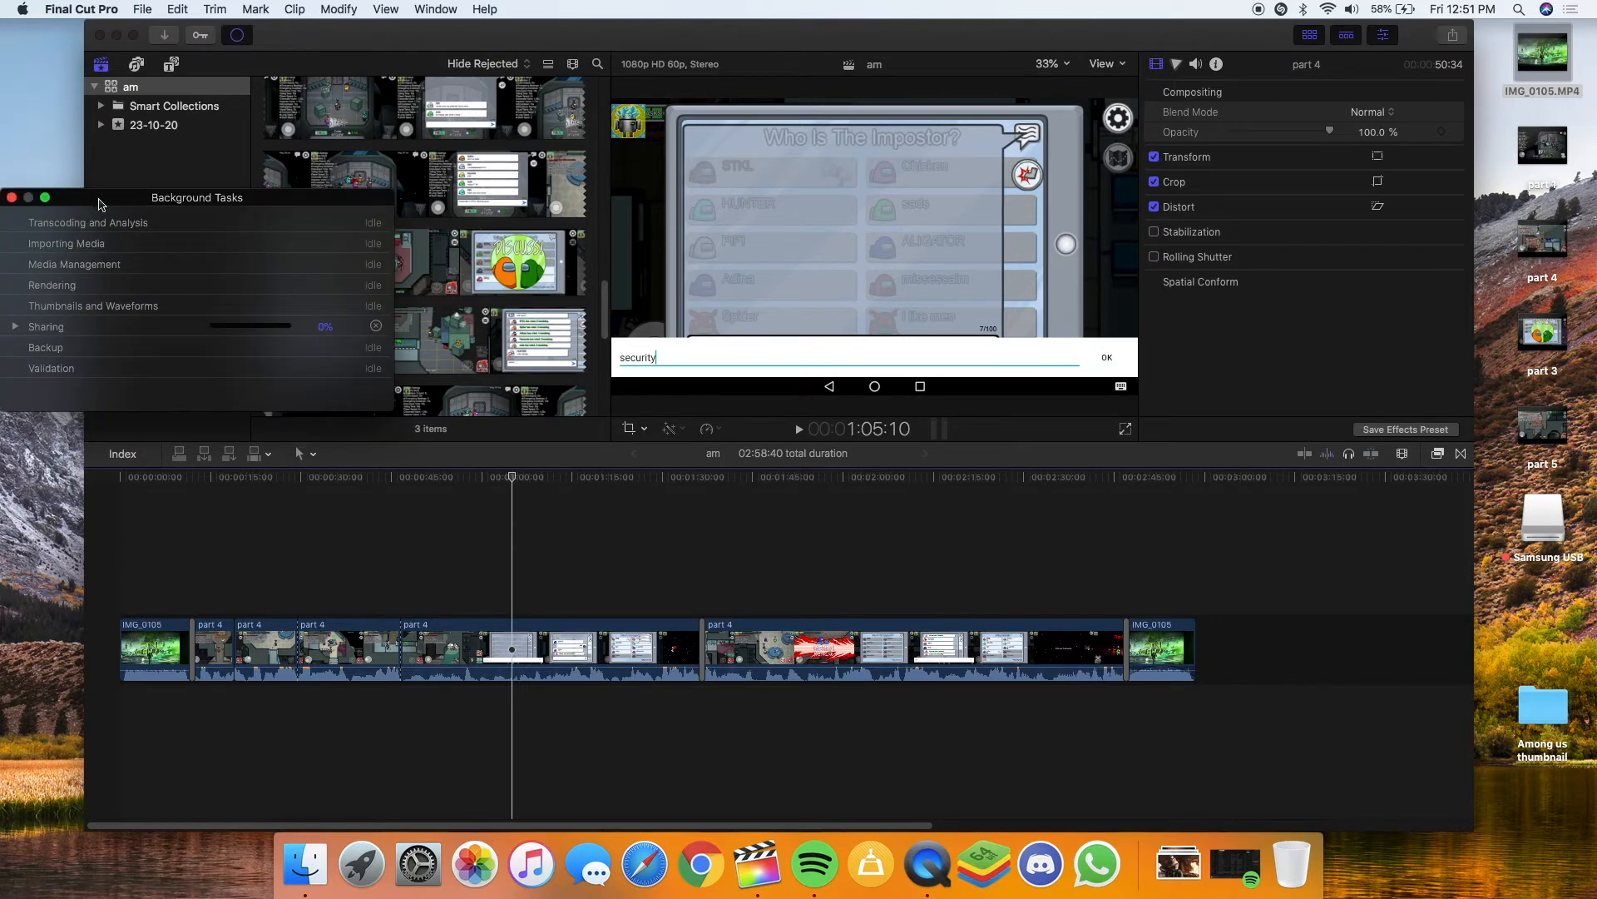
pyautogui.moveTo(108, 200); pyautogui.dragTo(141, 34)
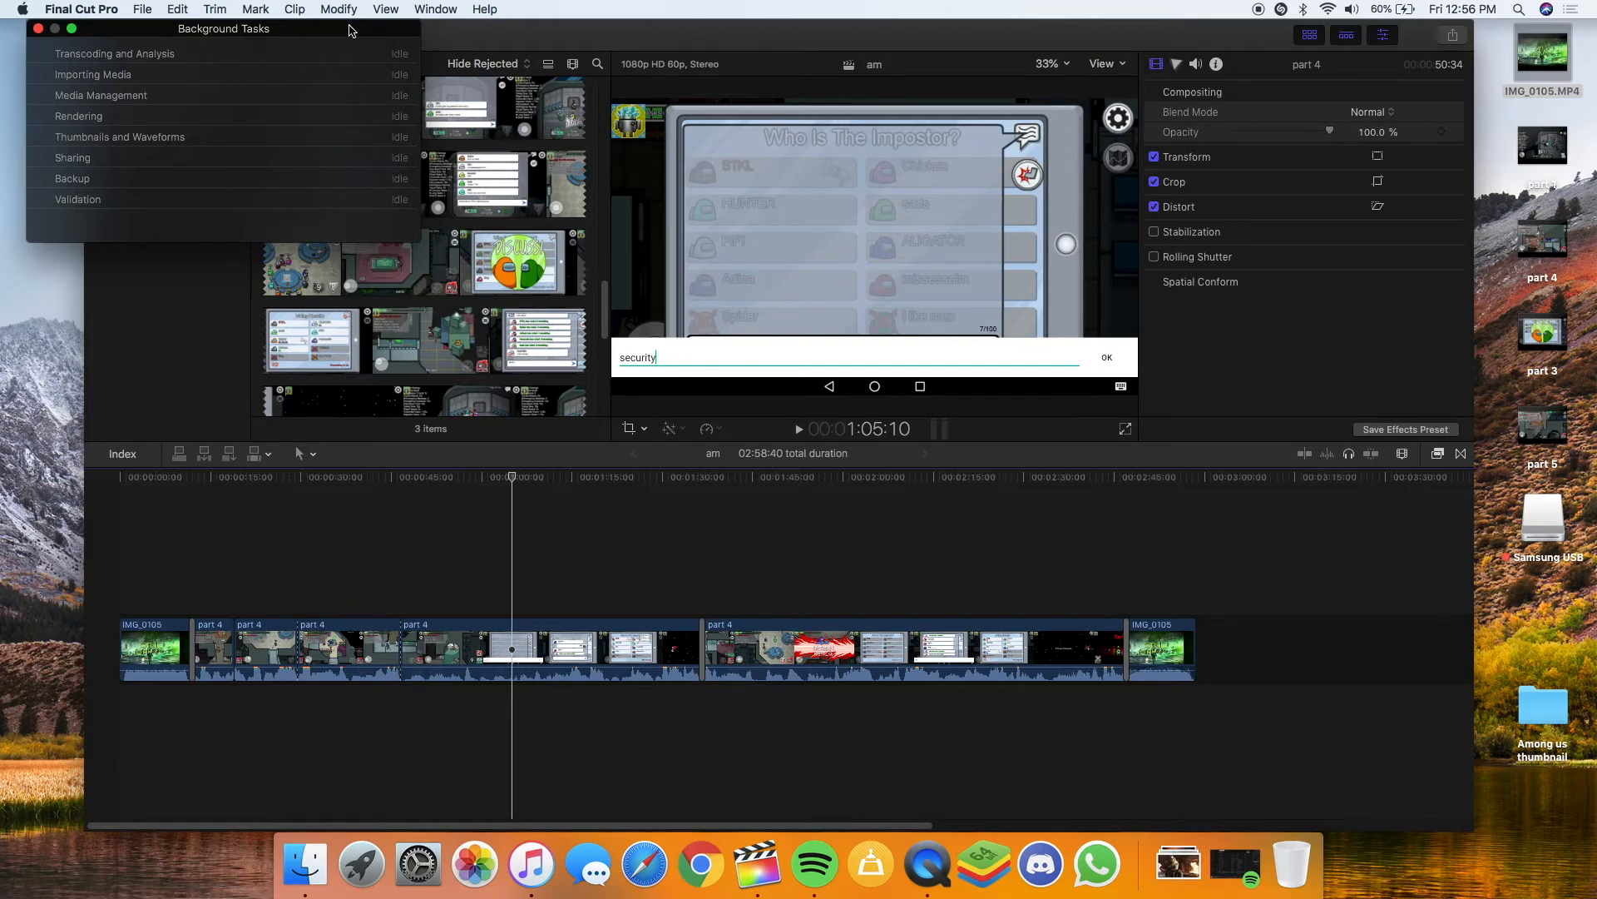
pyautogui.moveTo(349, 31); pyautogui.dragTo(574, 43)
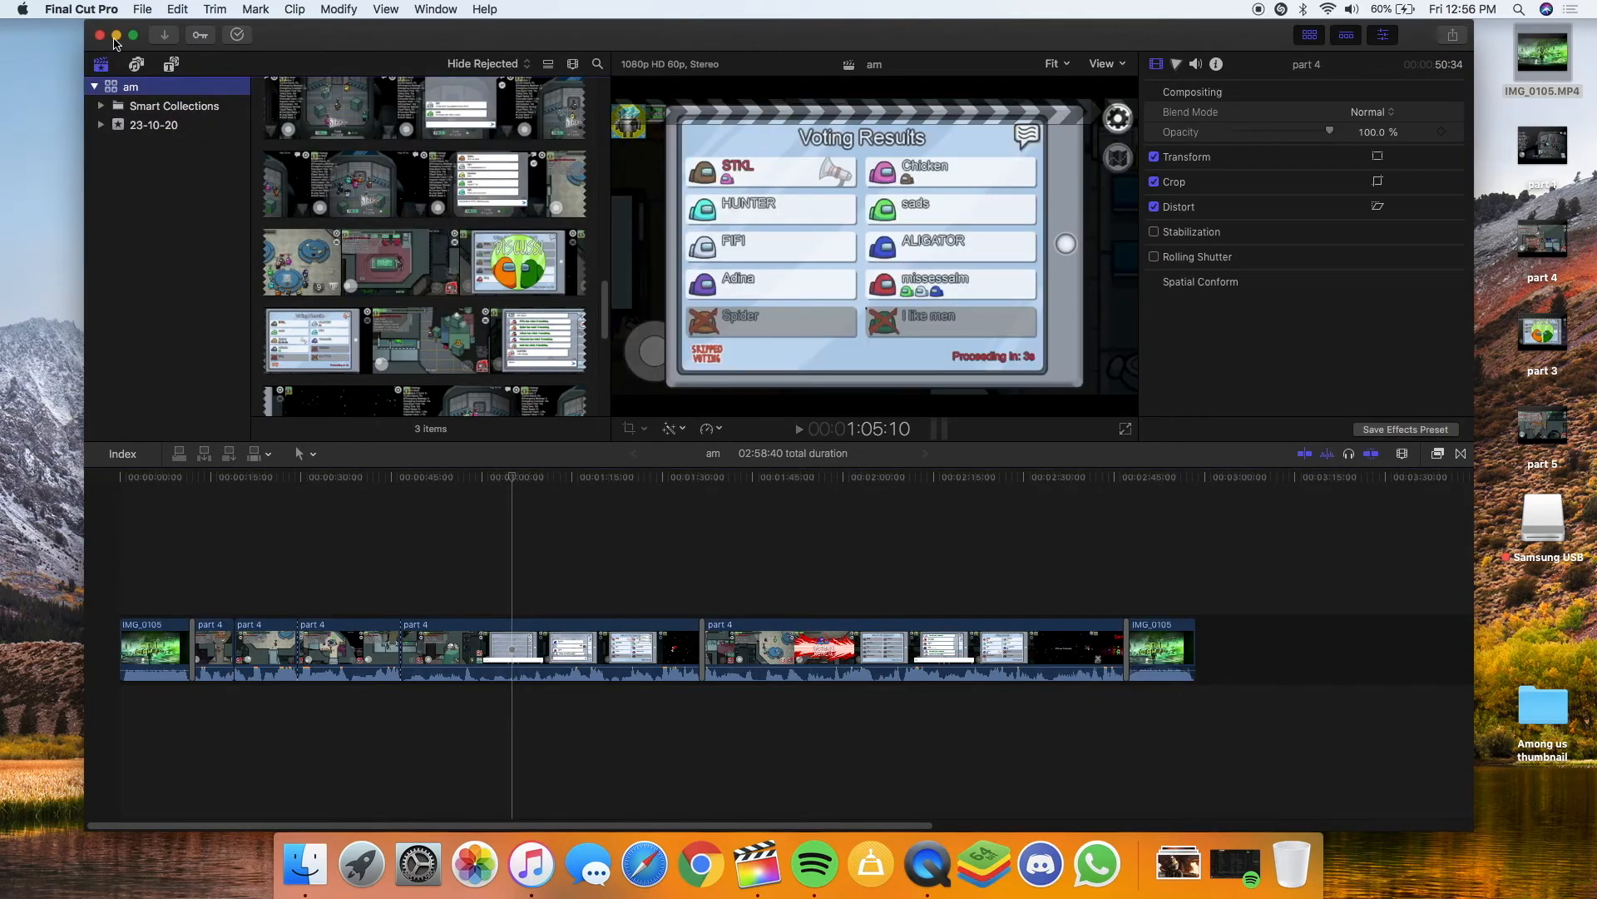
pyautogui.click(130, 87)
pyautogui.click(116, 34)
pyautogui.click(266, 861)
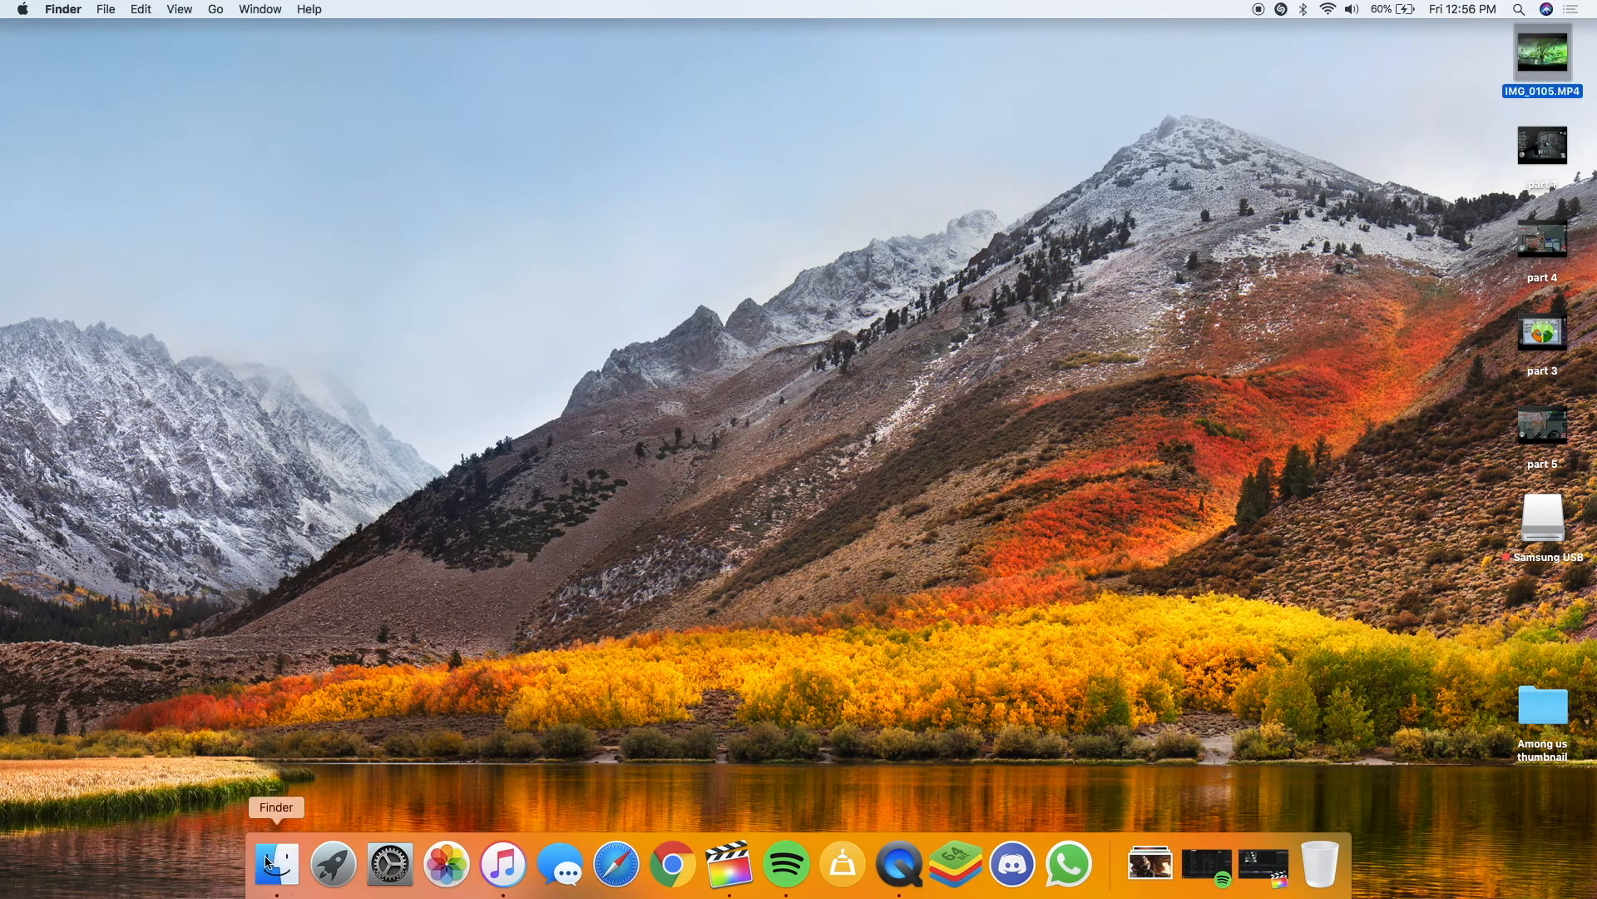
# Search This Mac in Finder for 'am' to locate the exported movie
pyautogui.click(1366, 51)
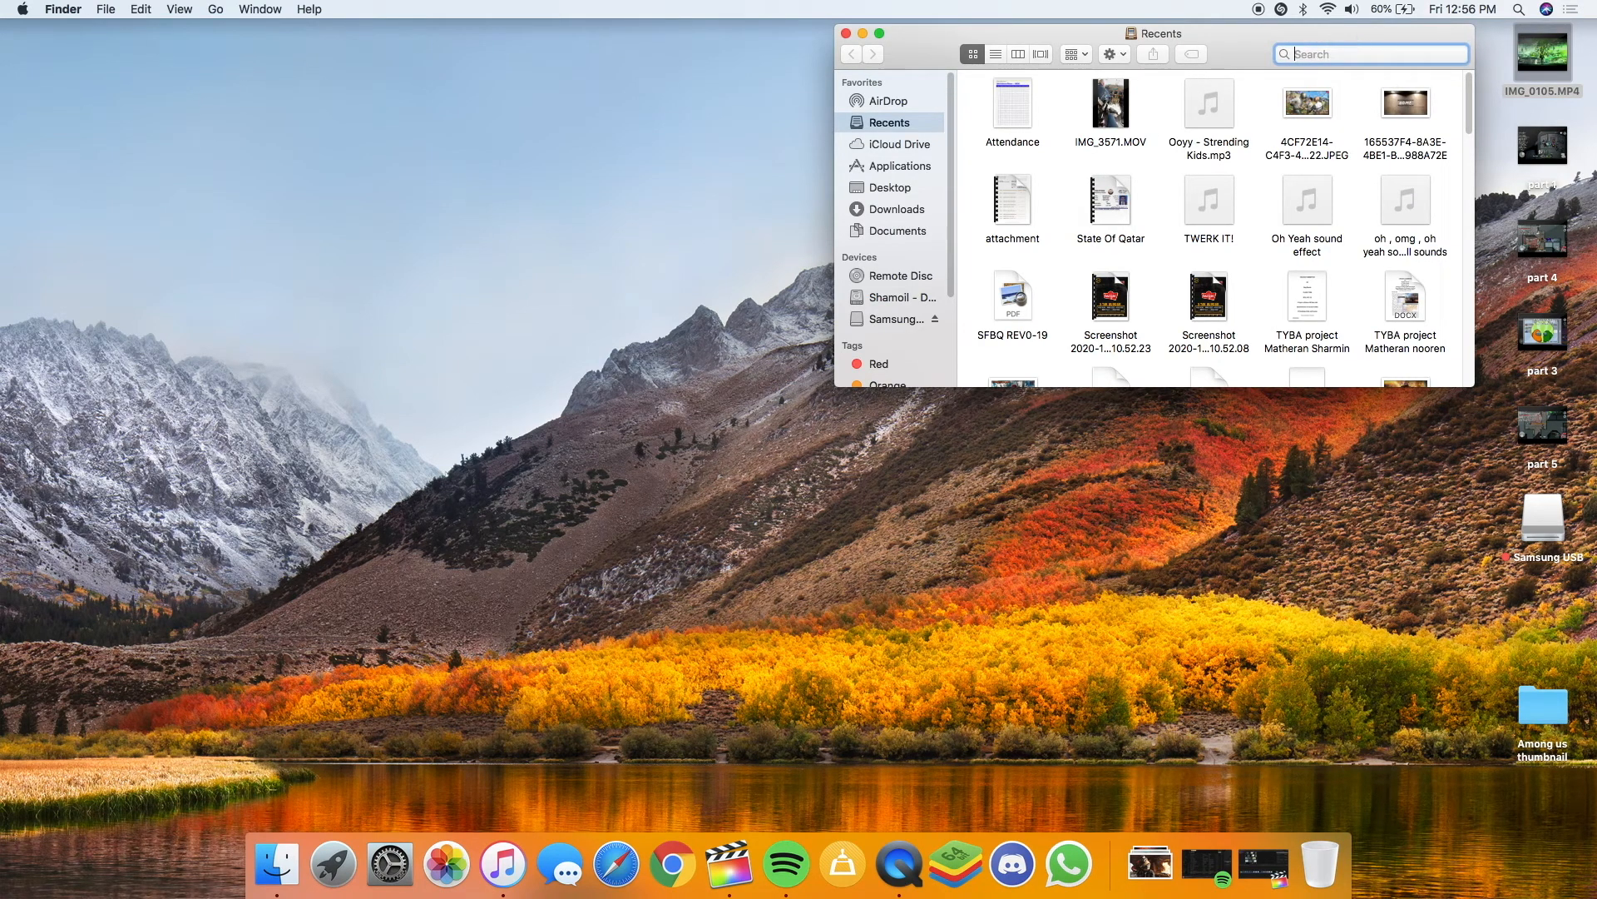
pyautogui.write('am')
pyautogui.click(1010, 80)
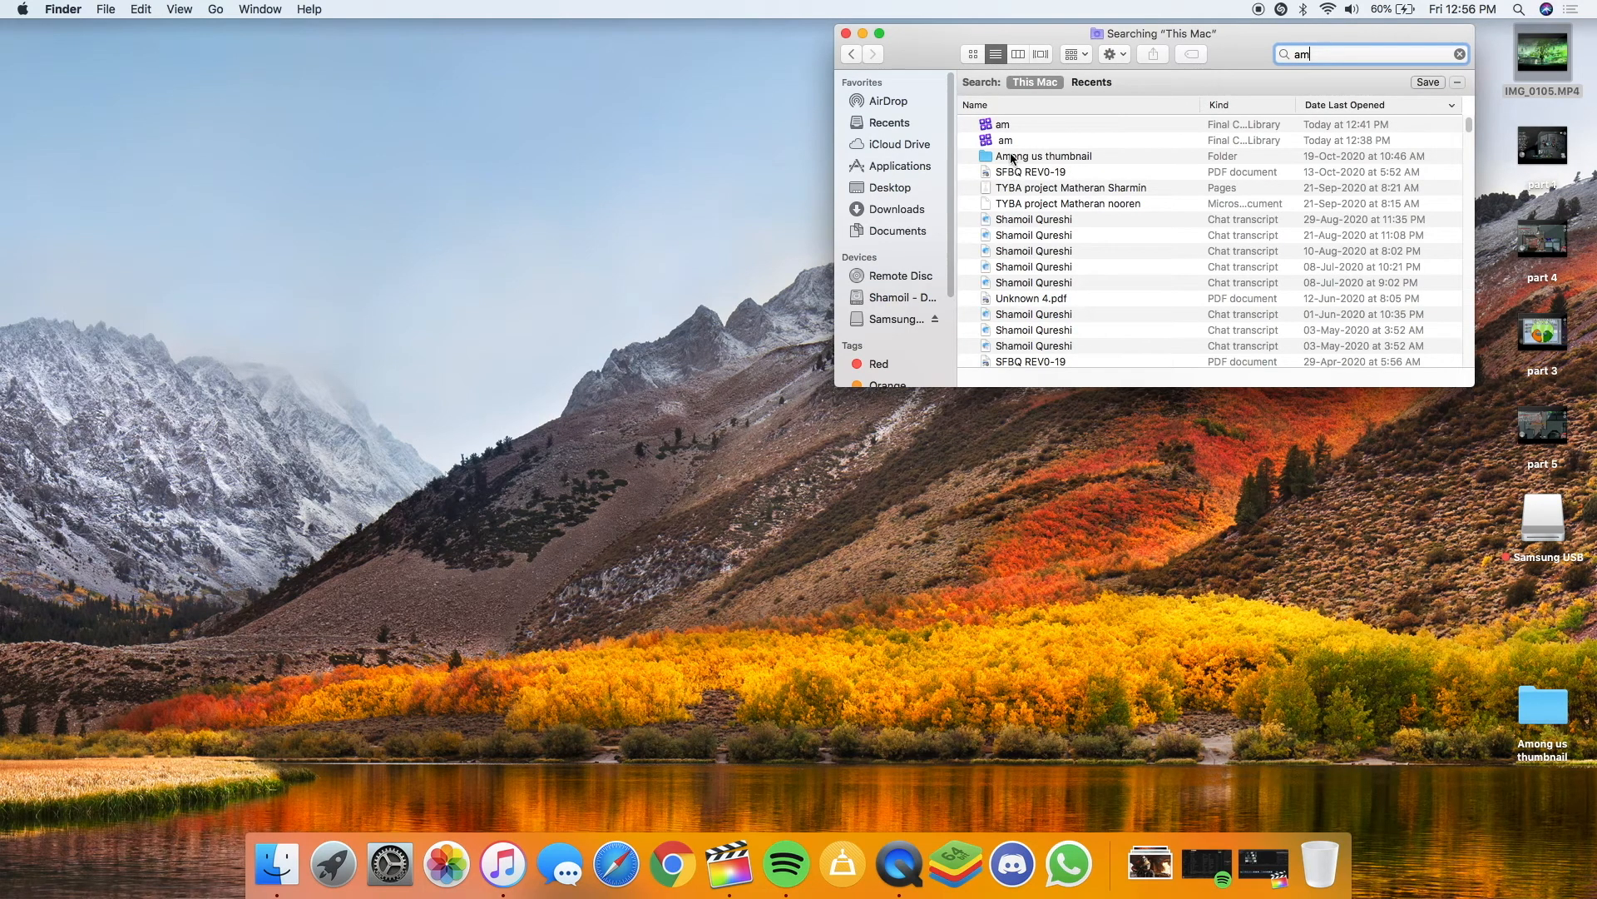
pyautogui.scroll(-10, 1040, 195)
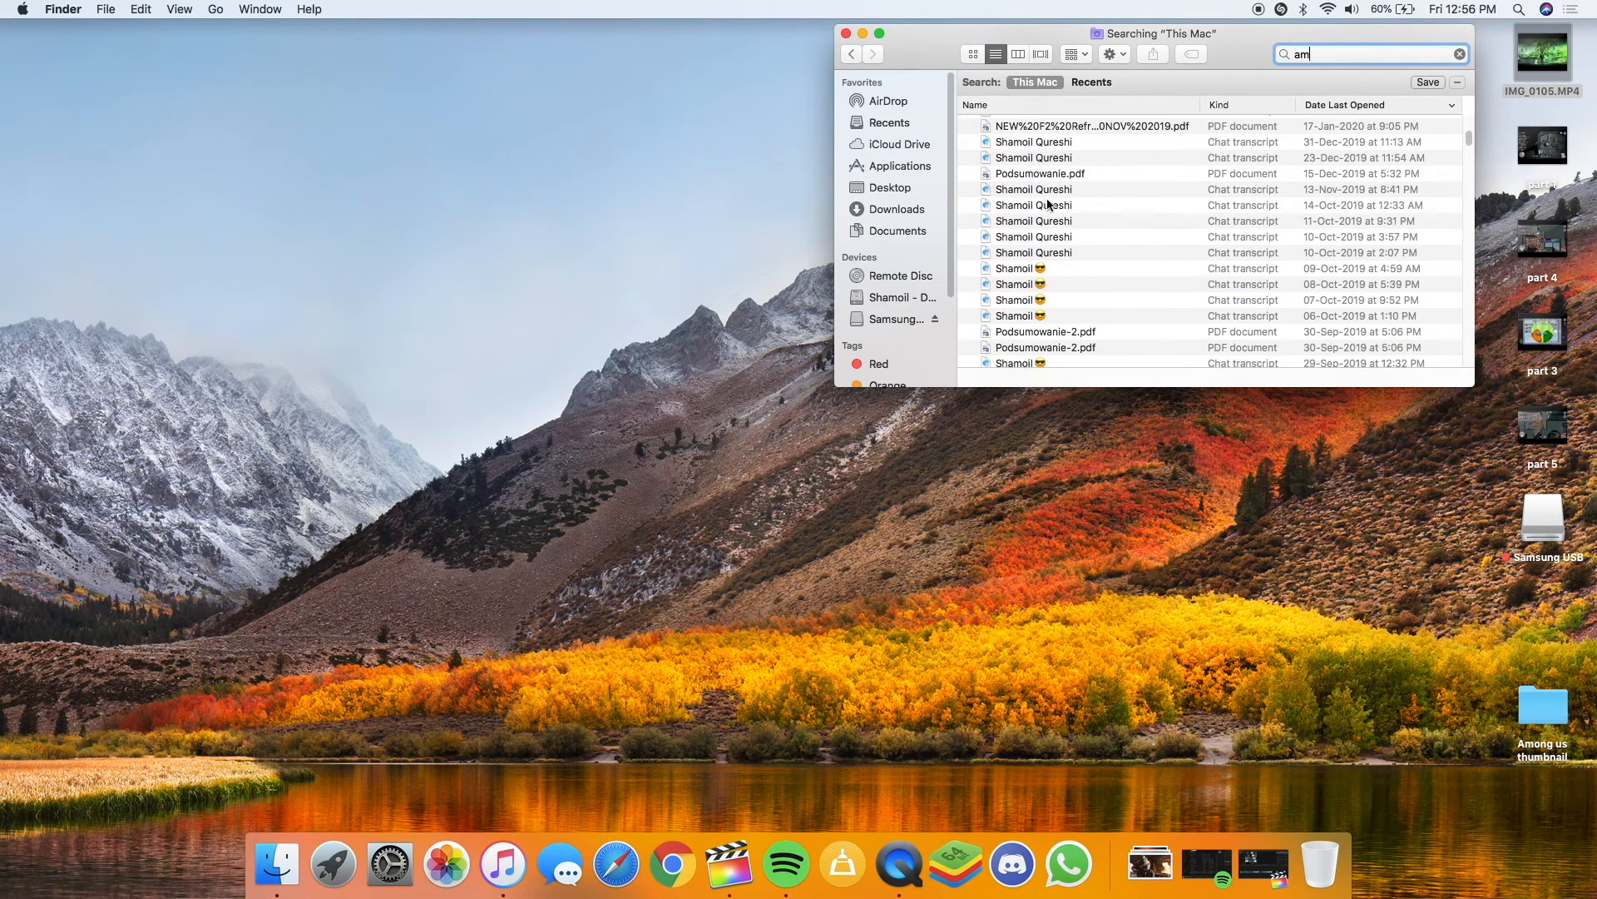
pyautogui.scroll(12, 1048, 205)
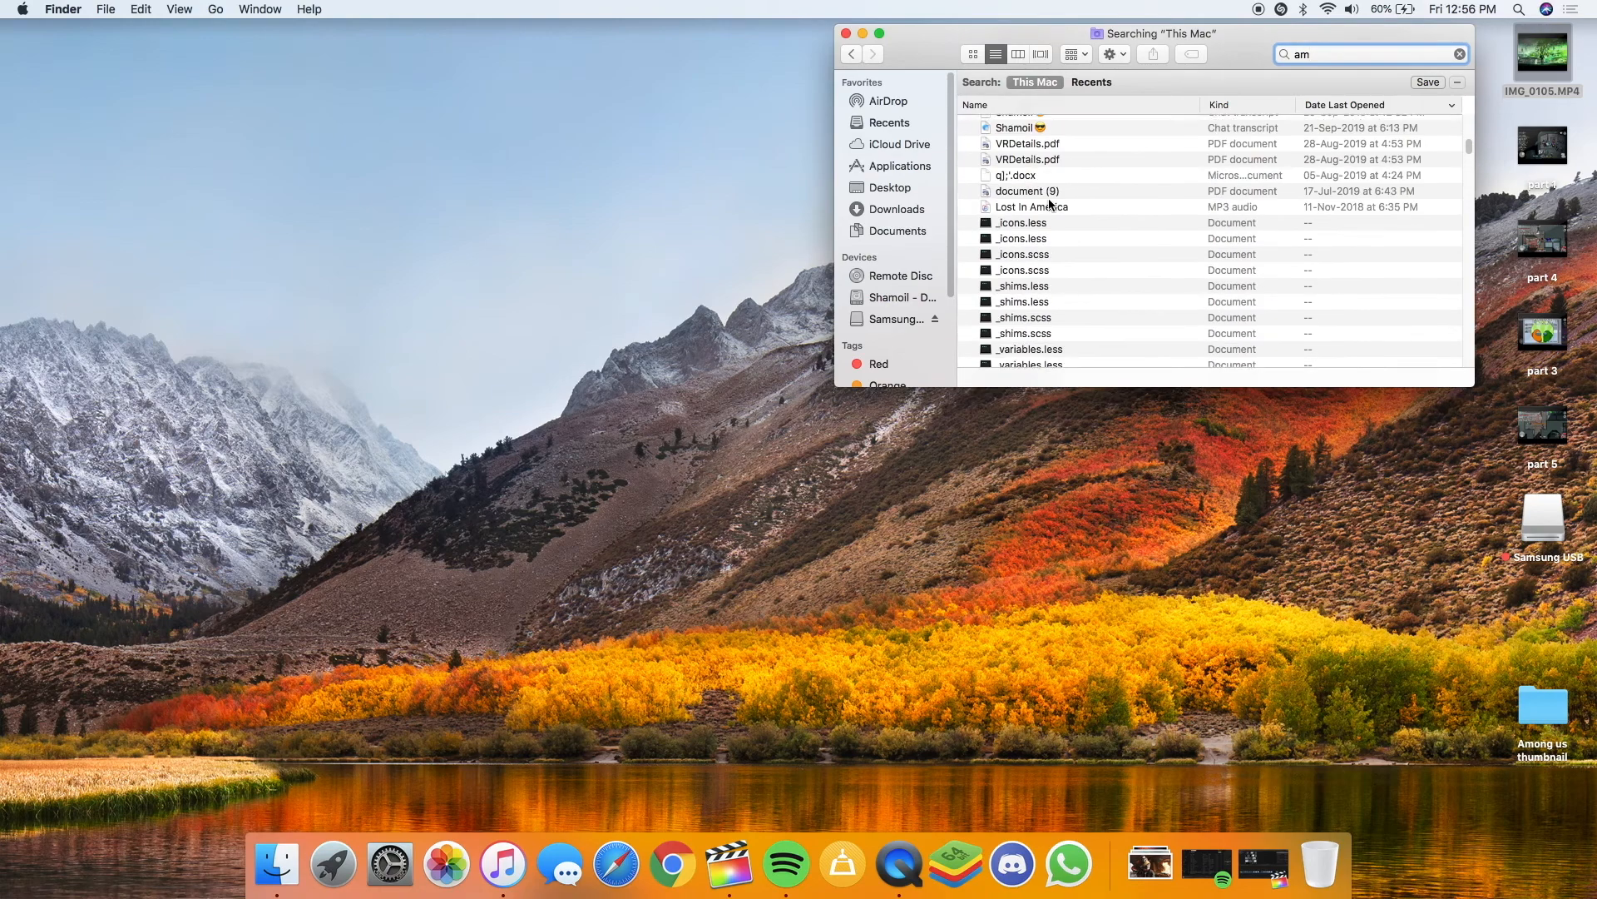
pyautogui.scroll(-4, 1049, 205)
pyautogui.scroll(-3, 1050, 204)
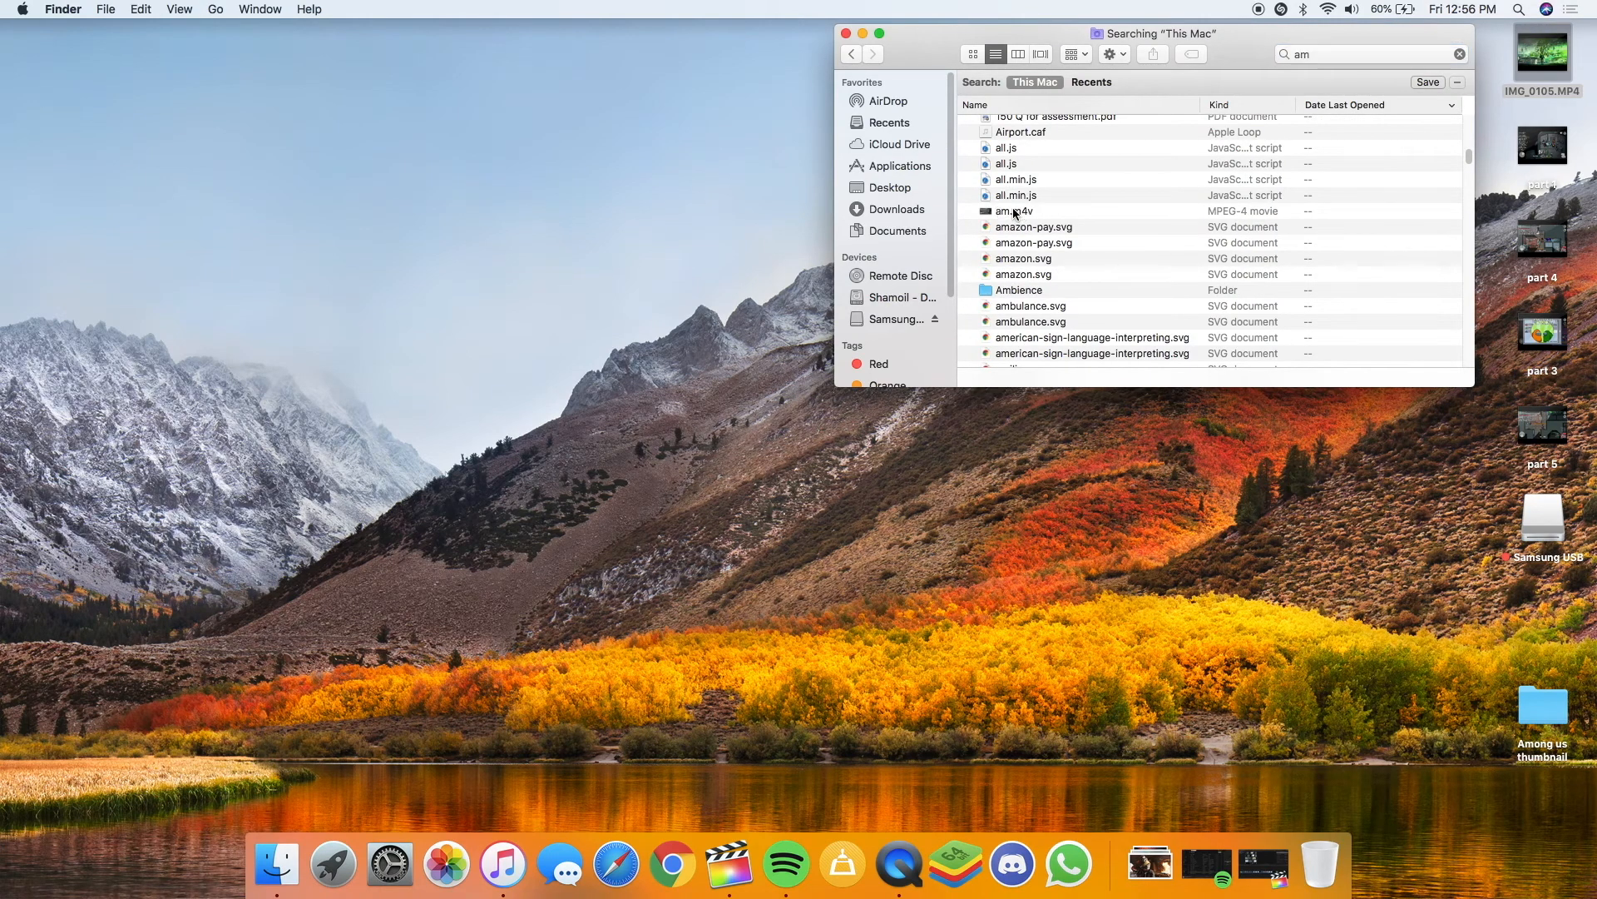
# Quick Look am.m4v, skipping from the green intro ahead to the gameplay
pyautogui.click(1015, 210)
pyautogui.press('space')
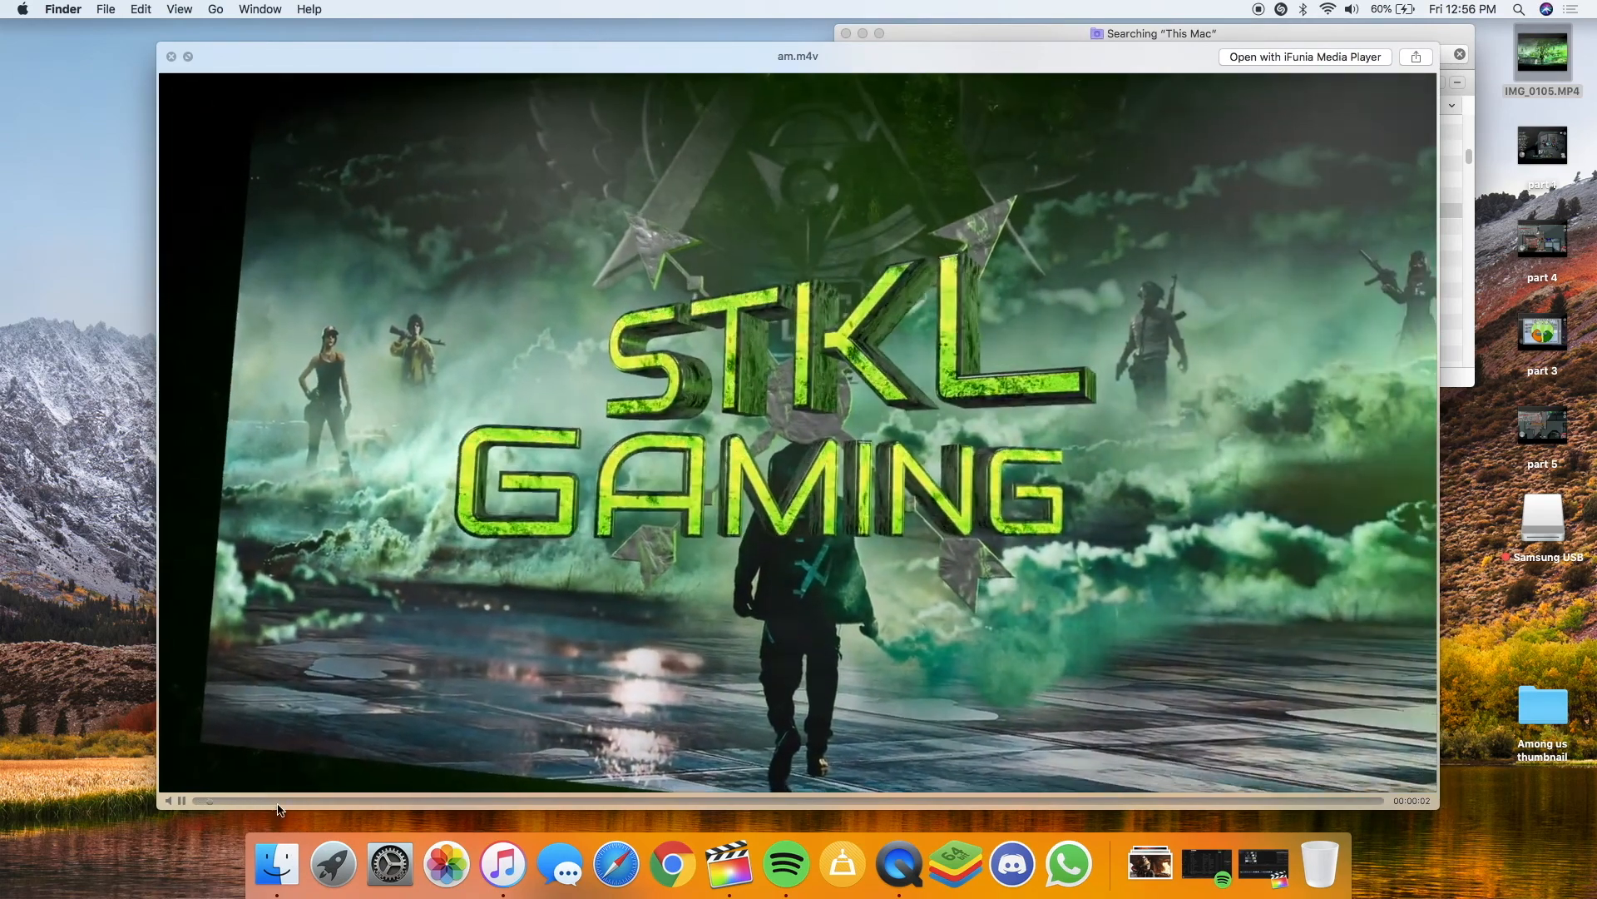
pyautogui.moveTo(283, 802); pyautogui.dragTo(1299, 805)
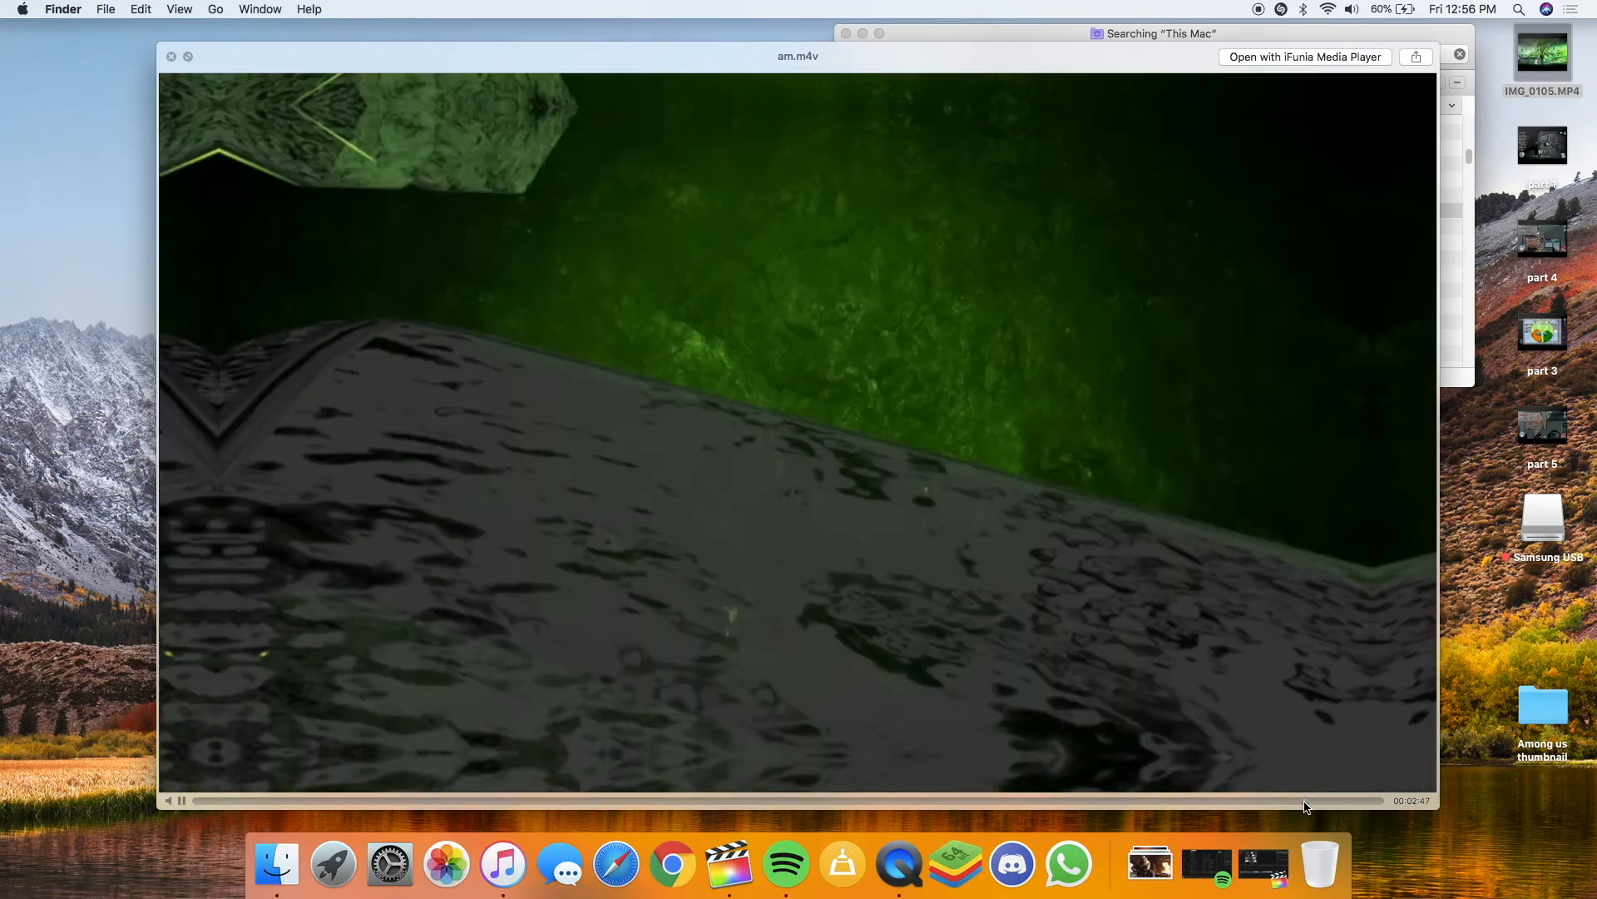
pyautogui.press('space')
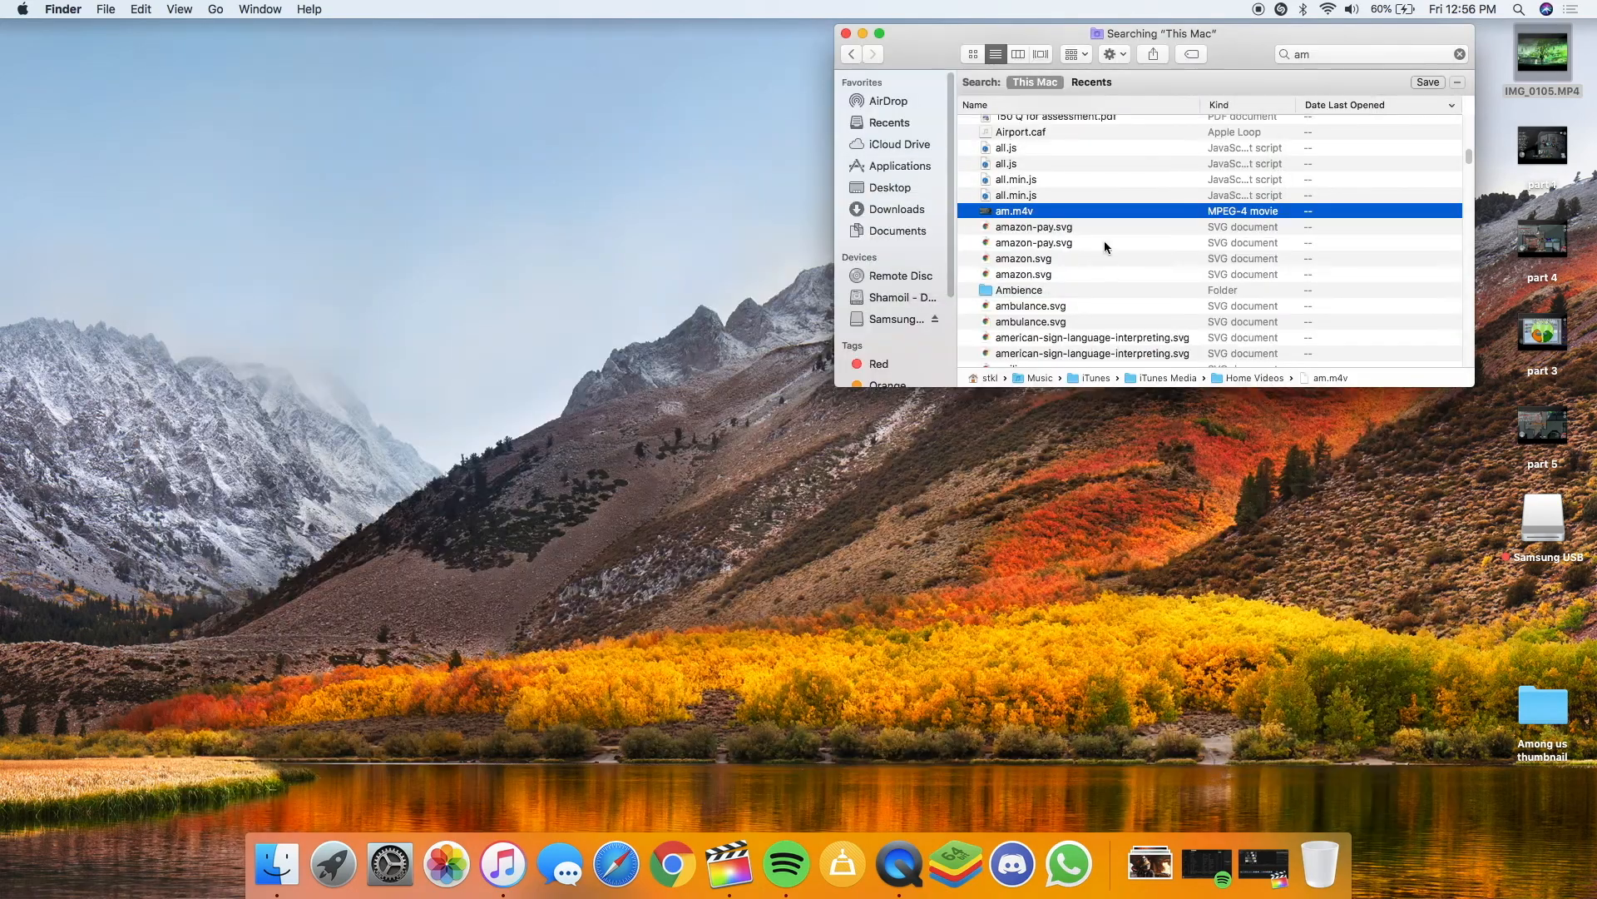
# Launch Chrome and open YouTube from the bookmarks bar
pyautogui.click(670, 865)
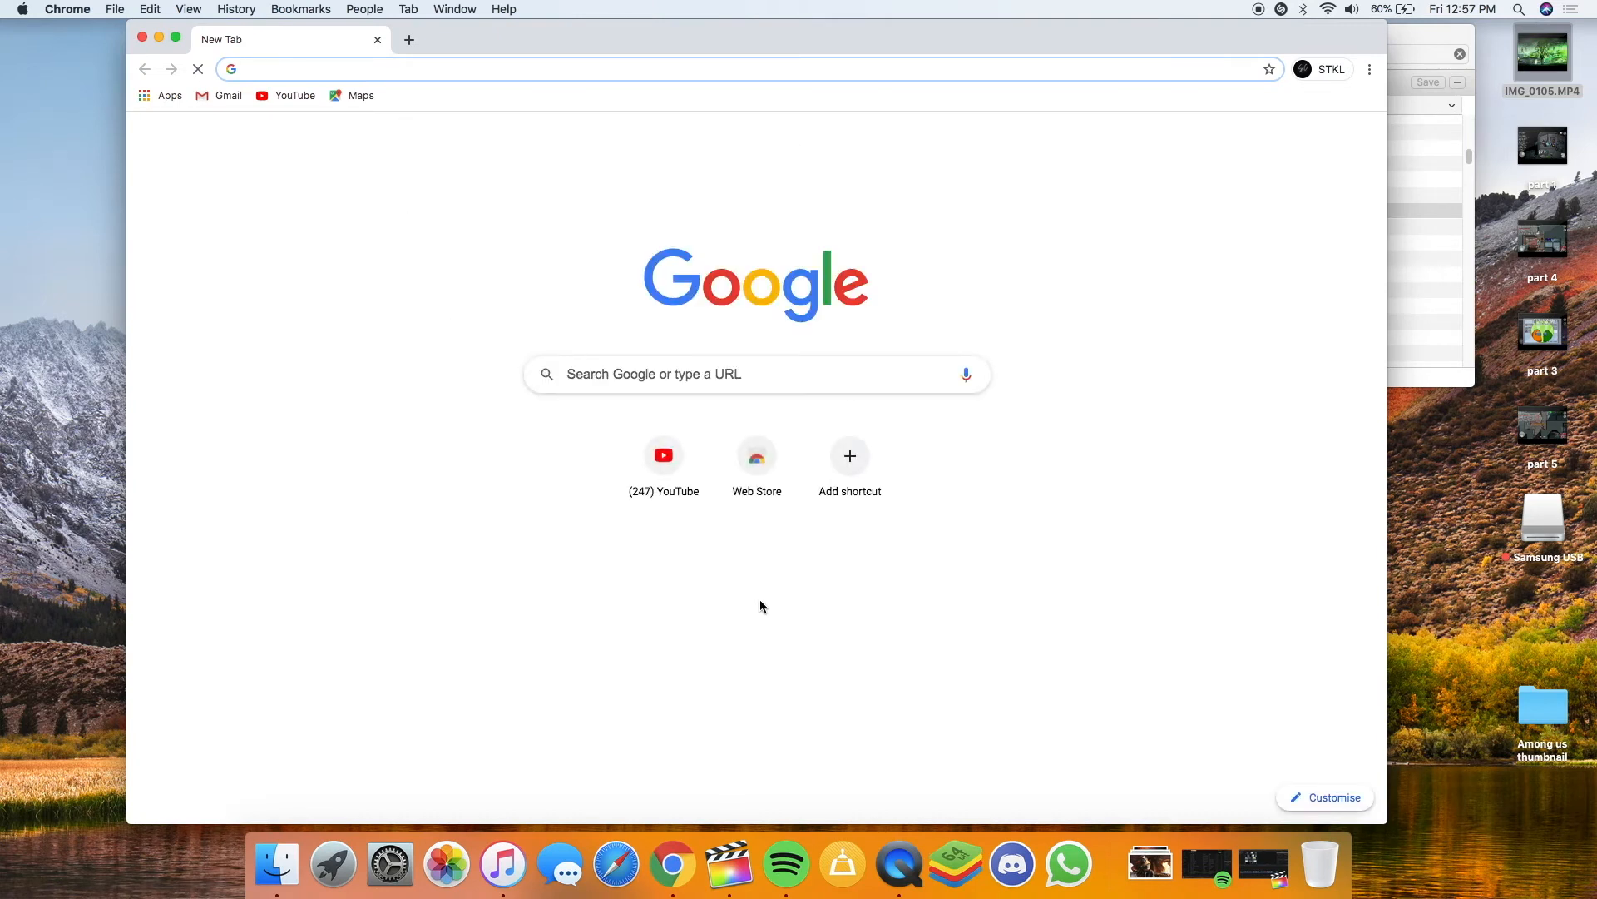
pyautogui.click(673, 474)
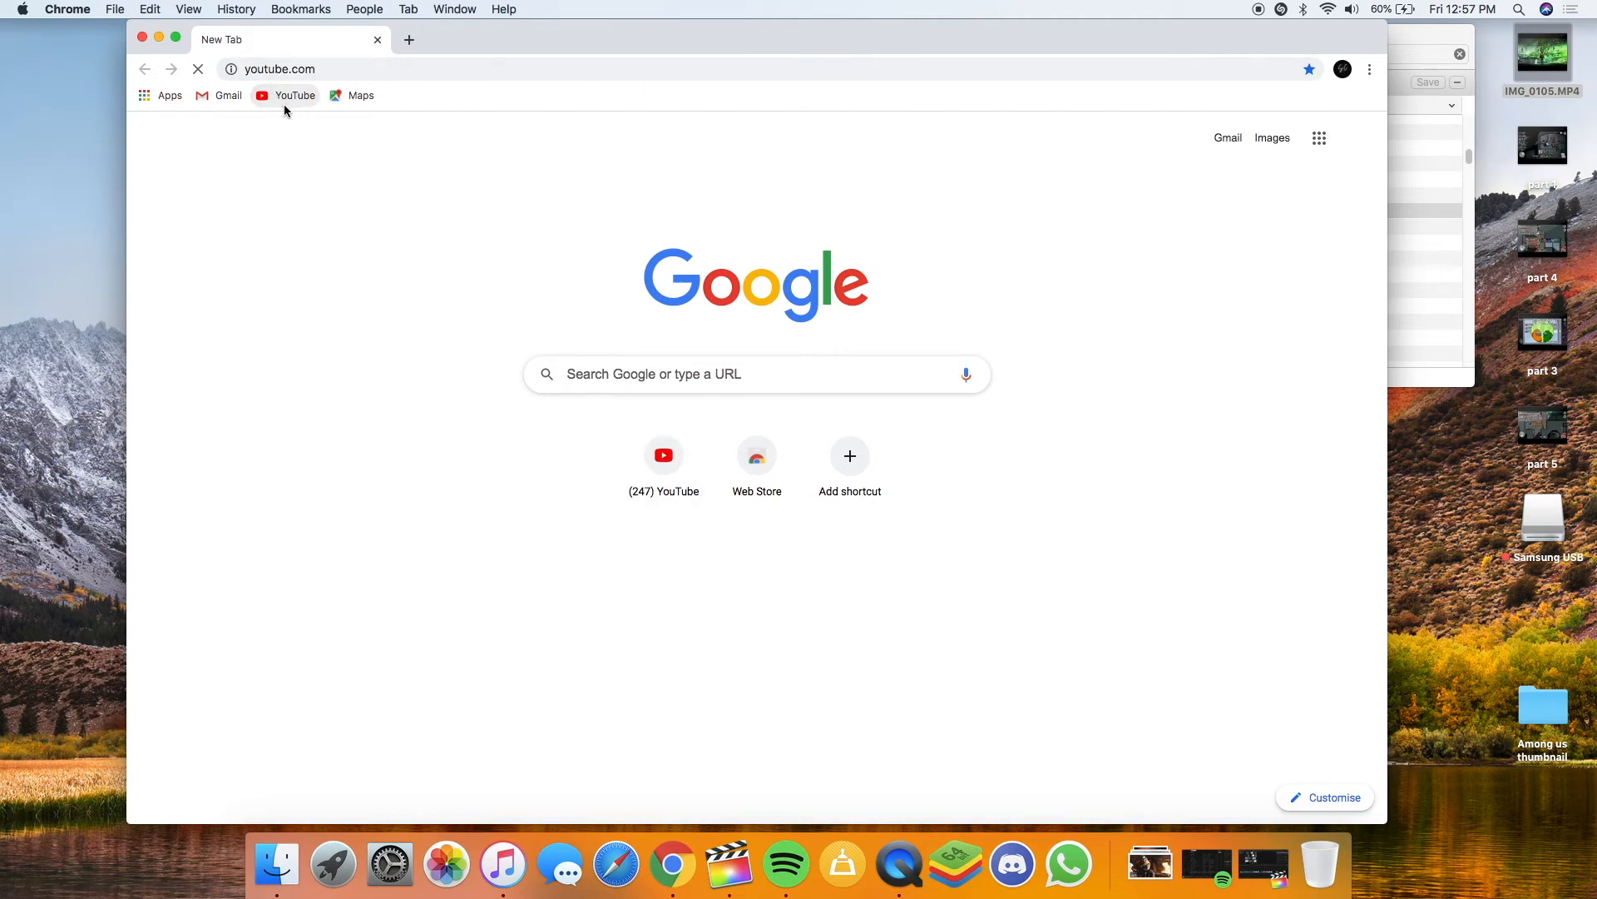
pyautogui.click(409, 39)
pyautogui.click(386, 37)
pyautogui.click(296, 98)
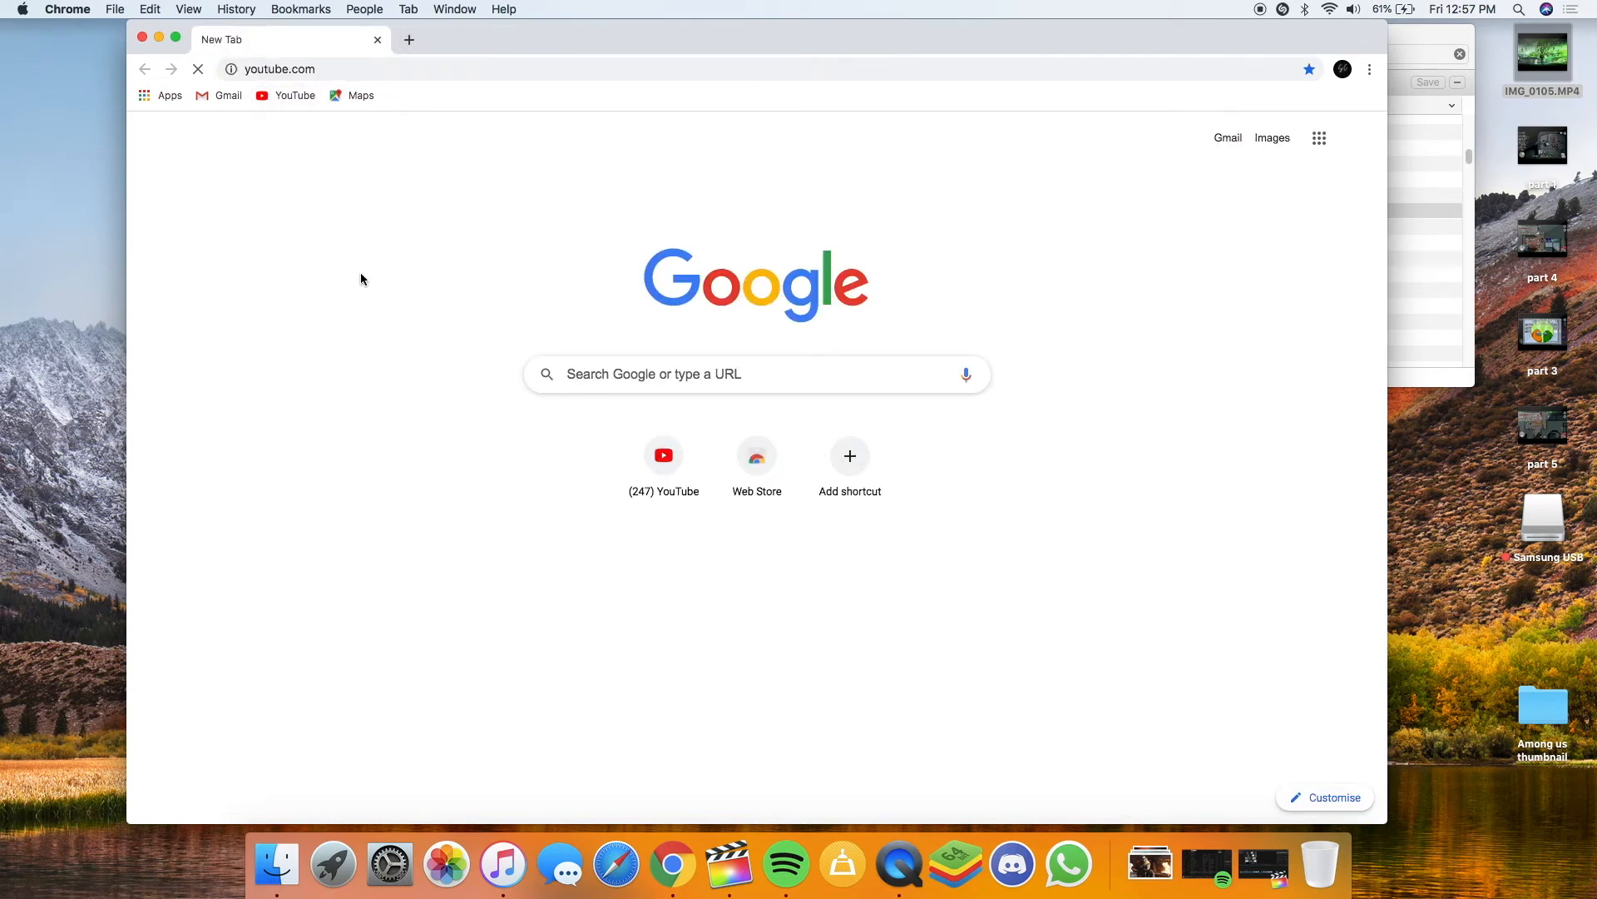
# Choose Create > Upload video on YouTube to start a new upload
pyautogui.click(378, 65)
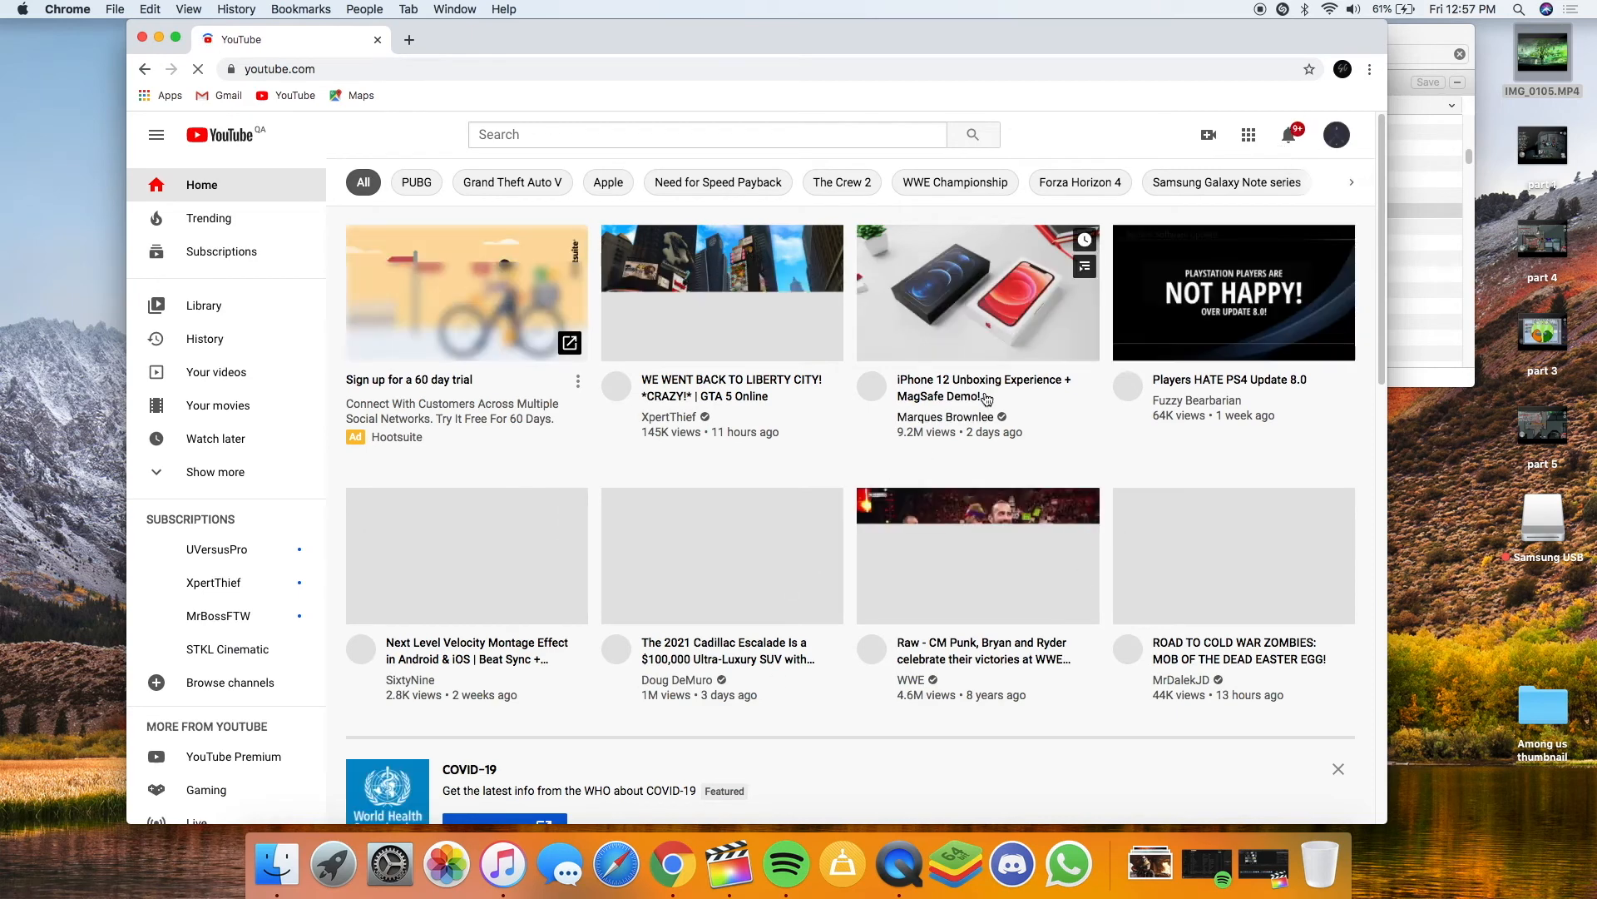
pyautogui.click(1211, 137)
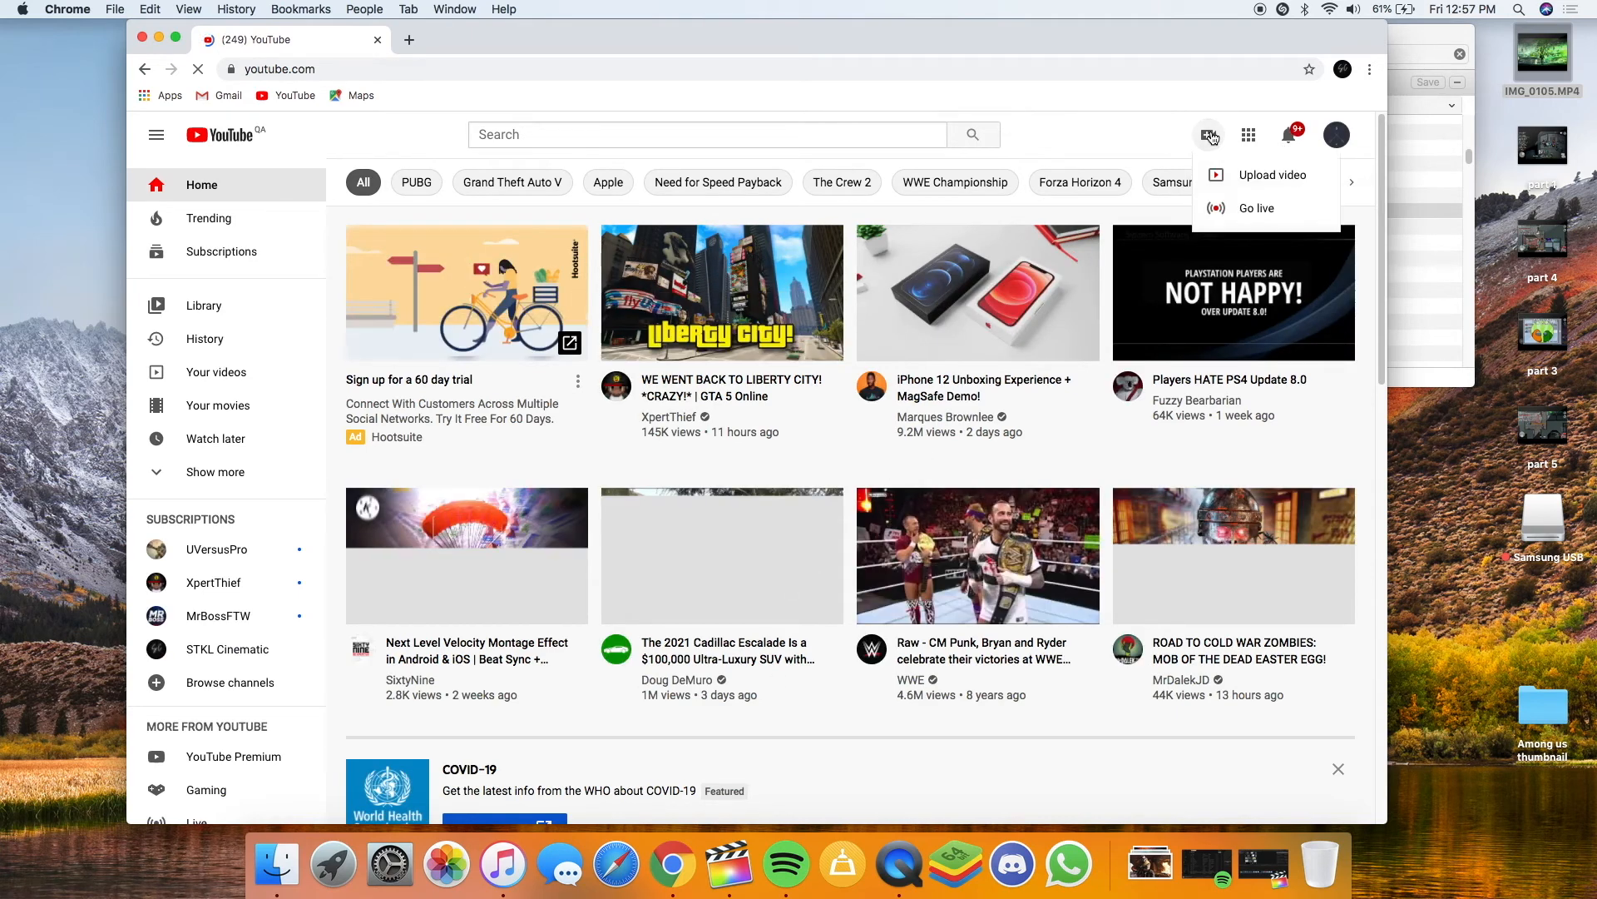
pyautogui.click(1256, 183)
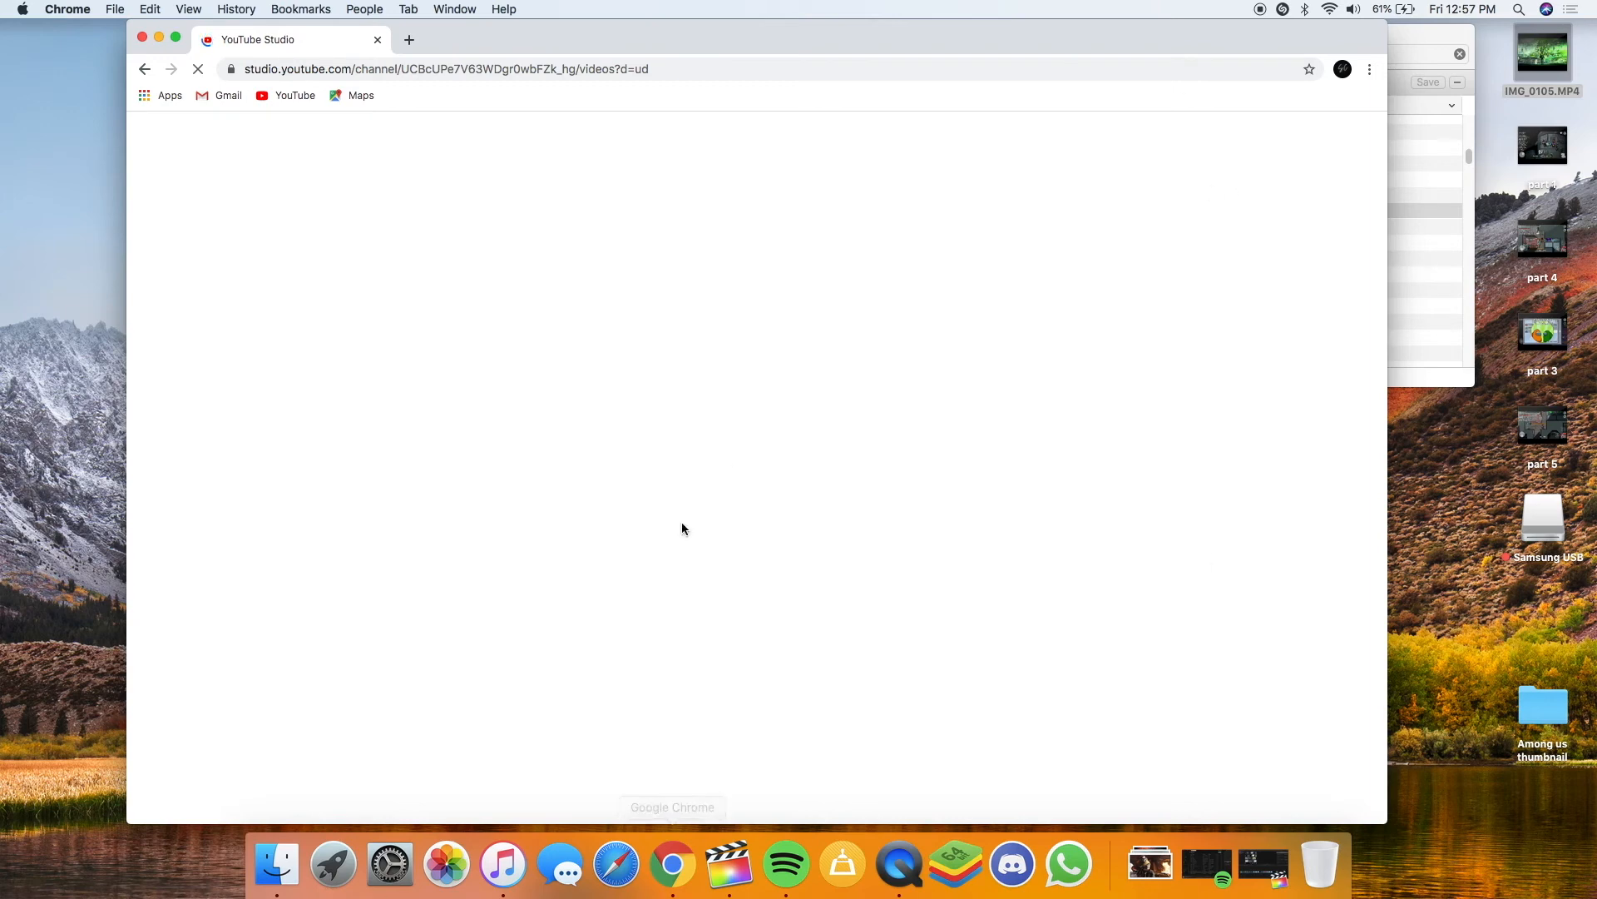
# Drag am.m4v from the Finder search results into the YouTube Upload videos drop area
pyautogui.moveTo(1138, 41); pyautogui.dragTo(1102, 52)
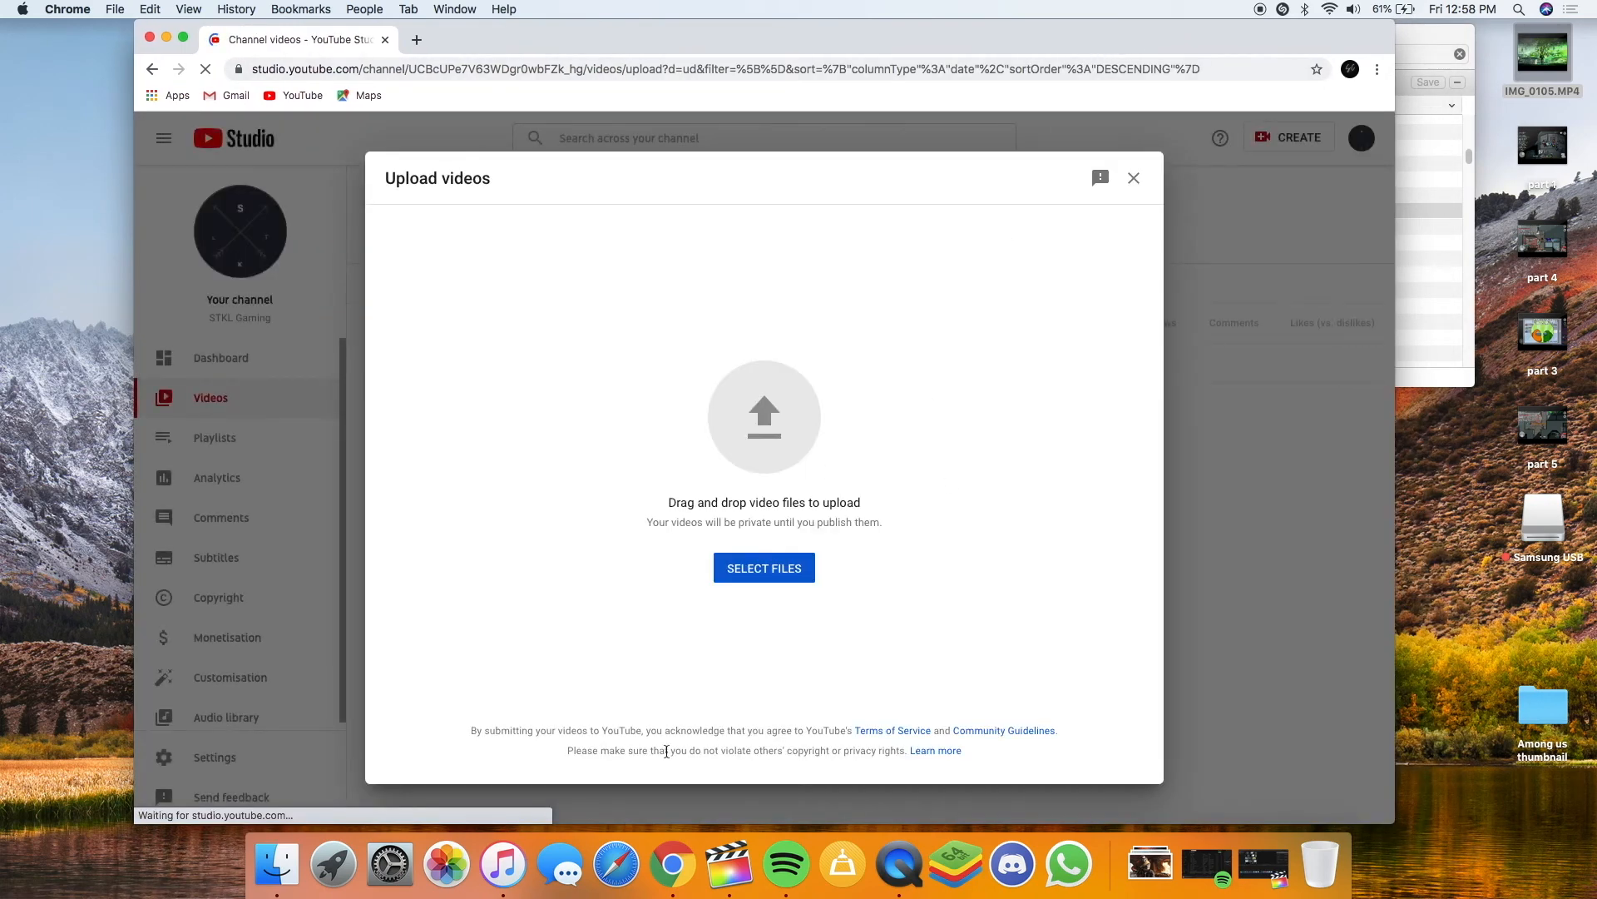
pyautogui.click(1438, 36)
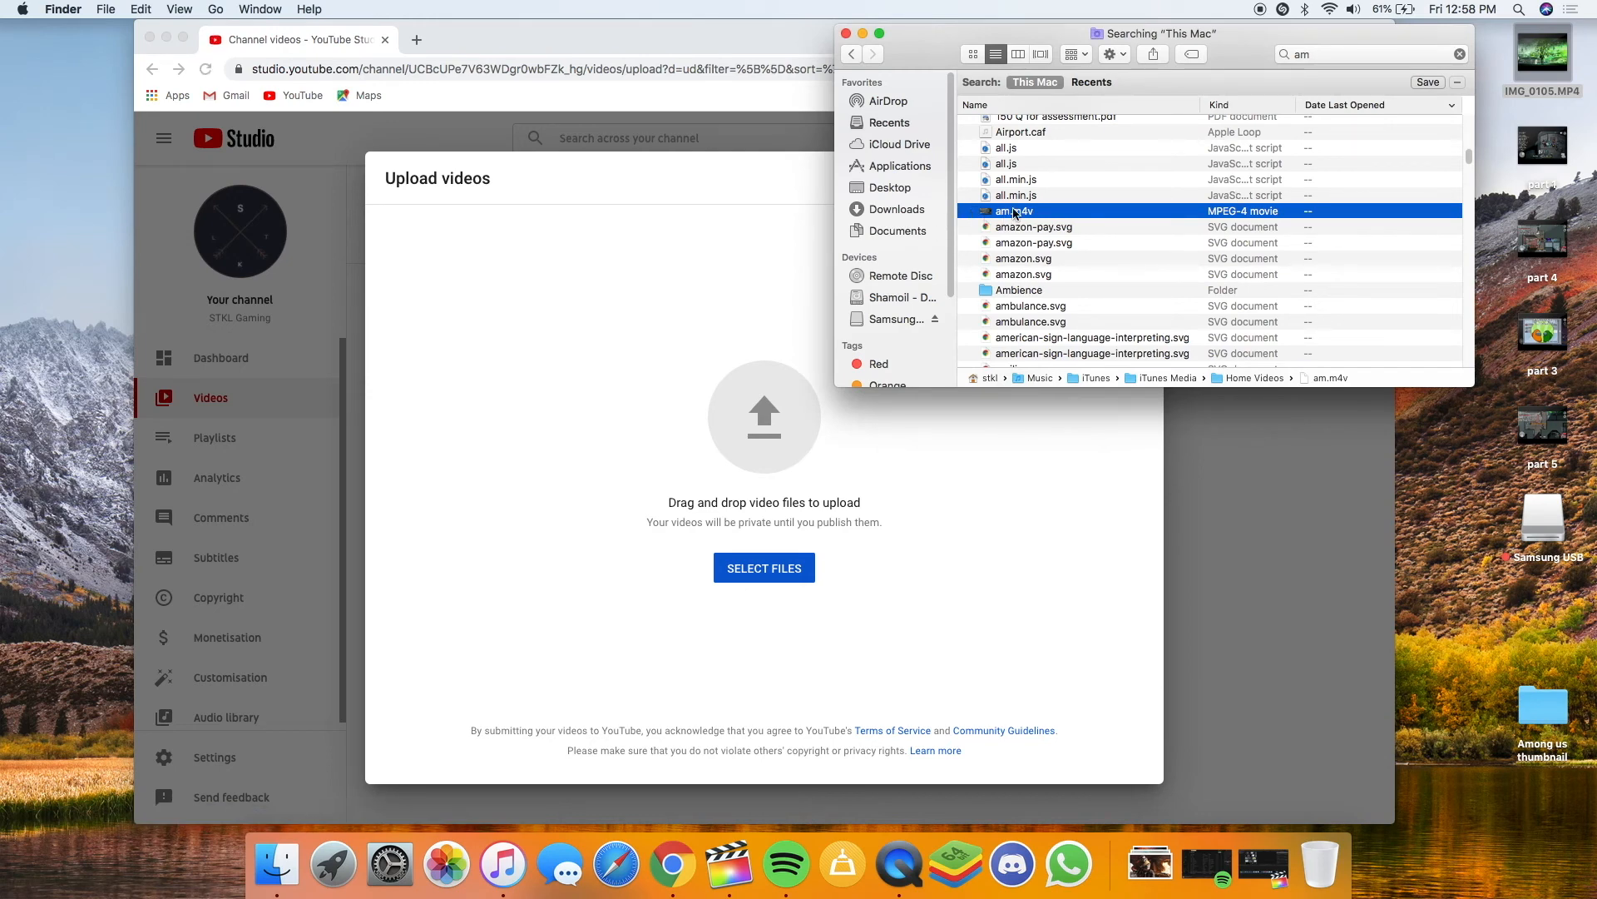
pyautogui.moveTo(1015, 213); pyautogui.dragTo(786, 414)
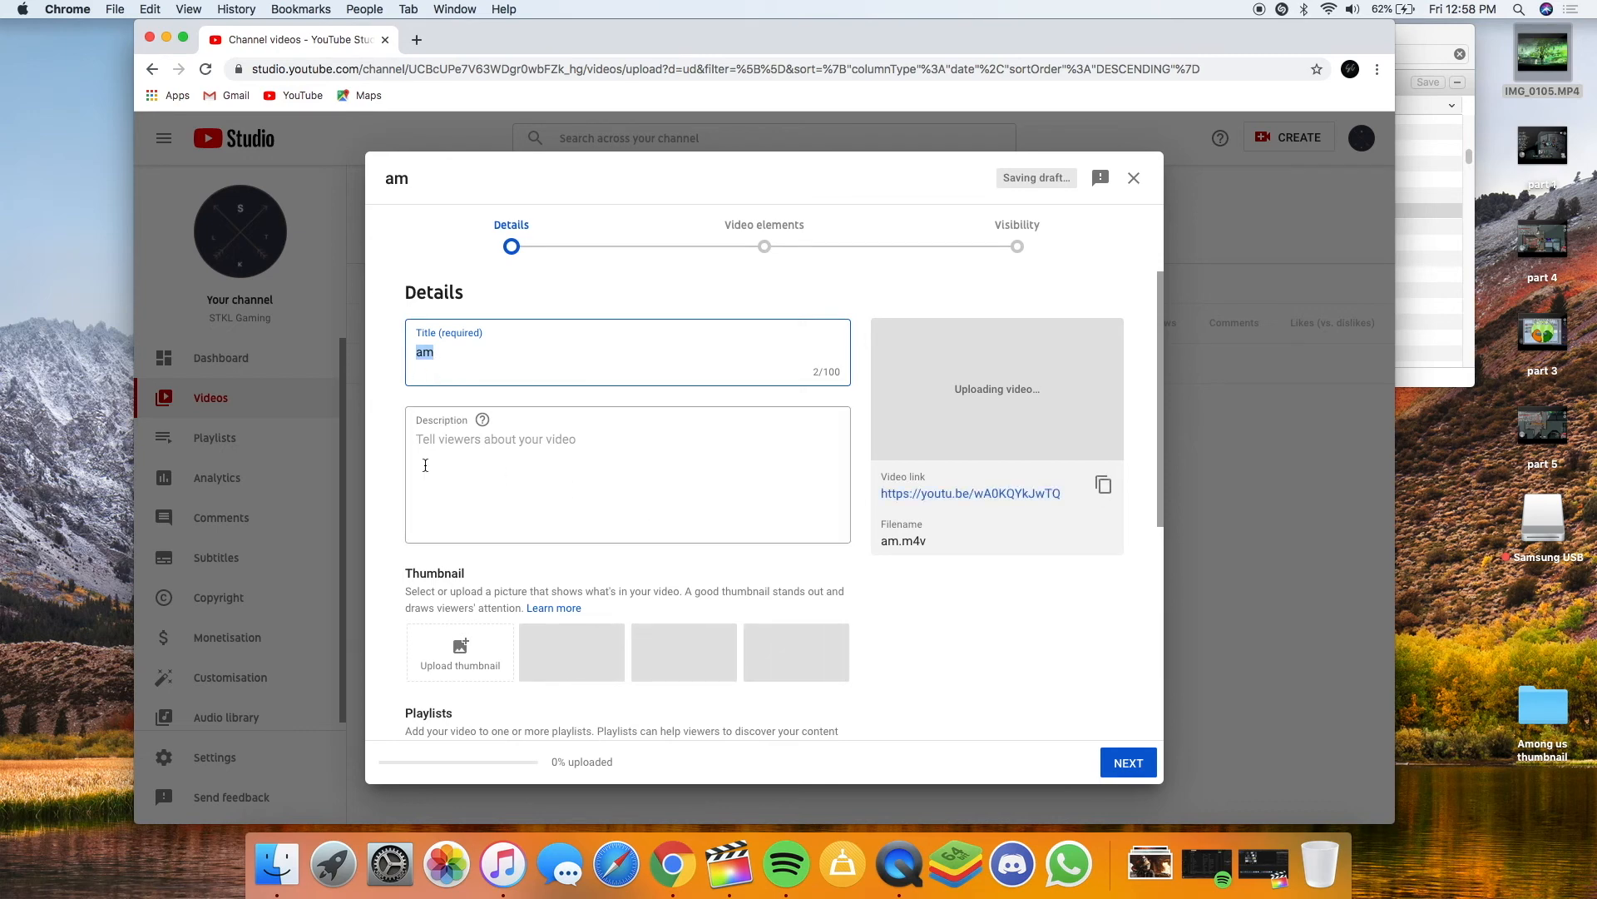
pyautogui.click(761, 233)
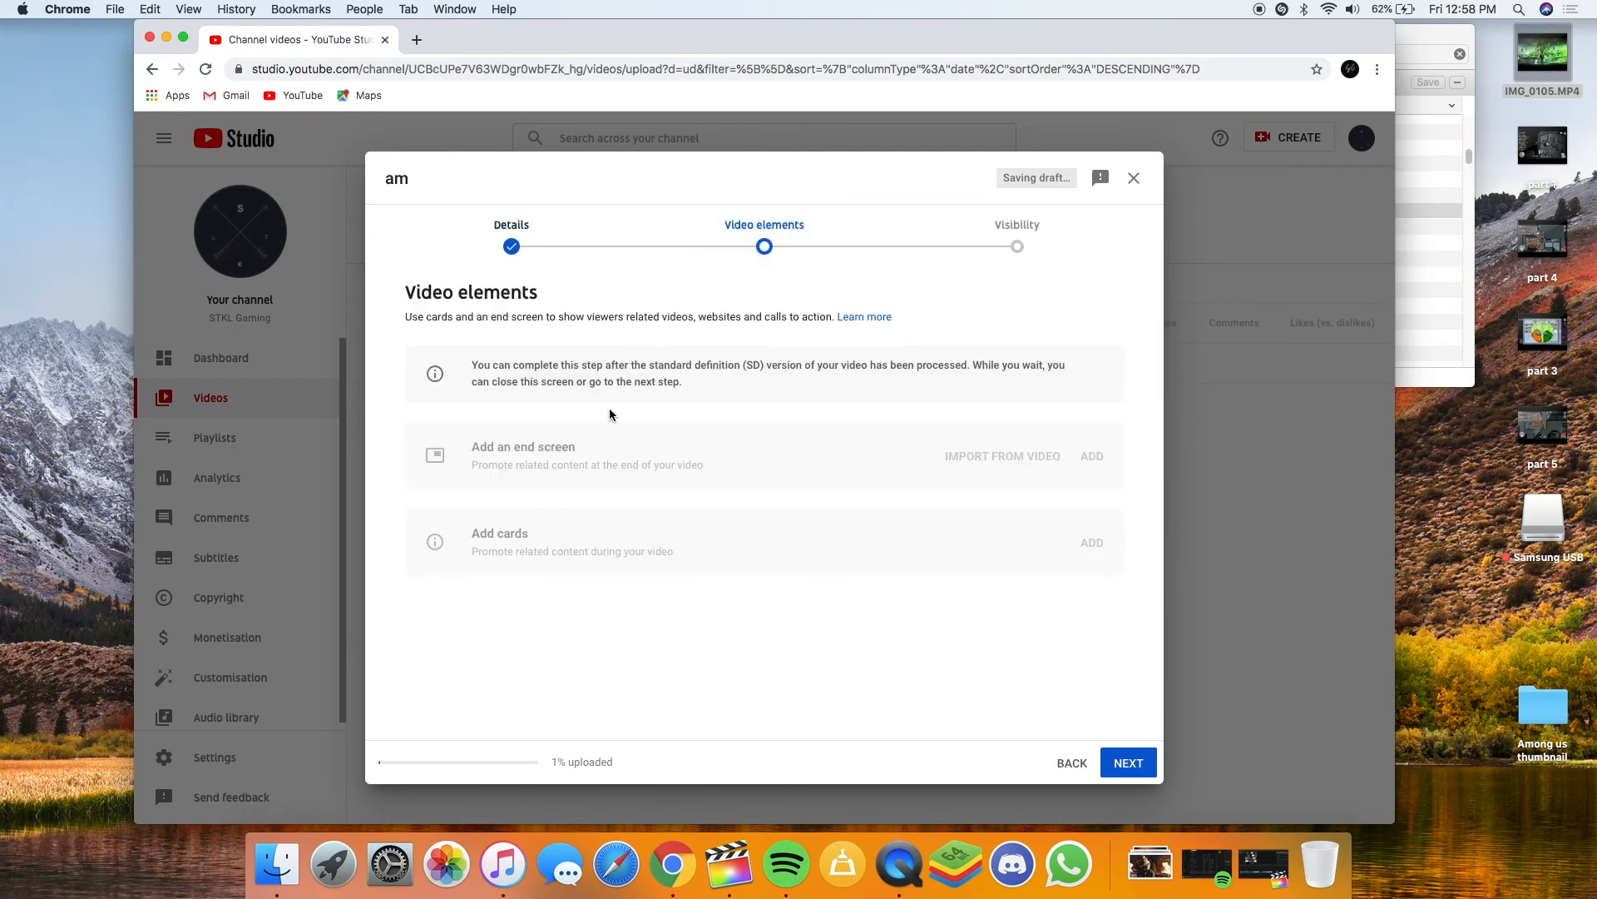
pyautogui.click(995, 253)
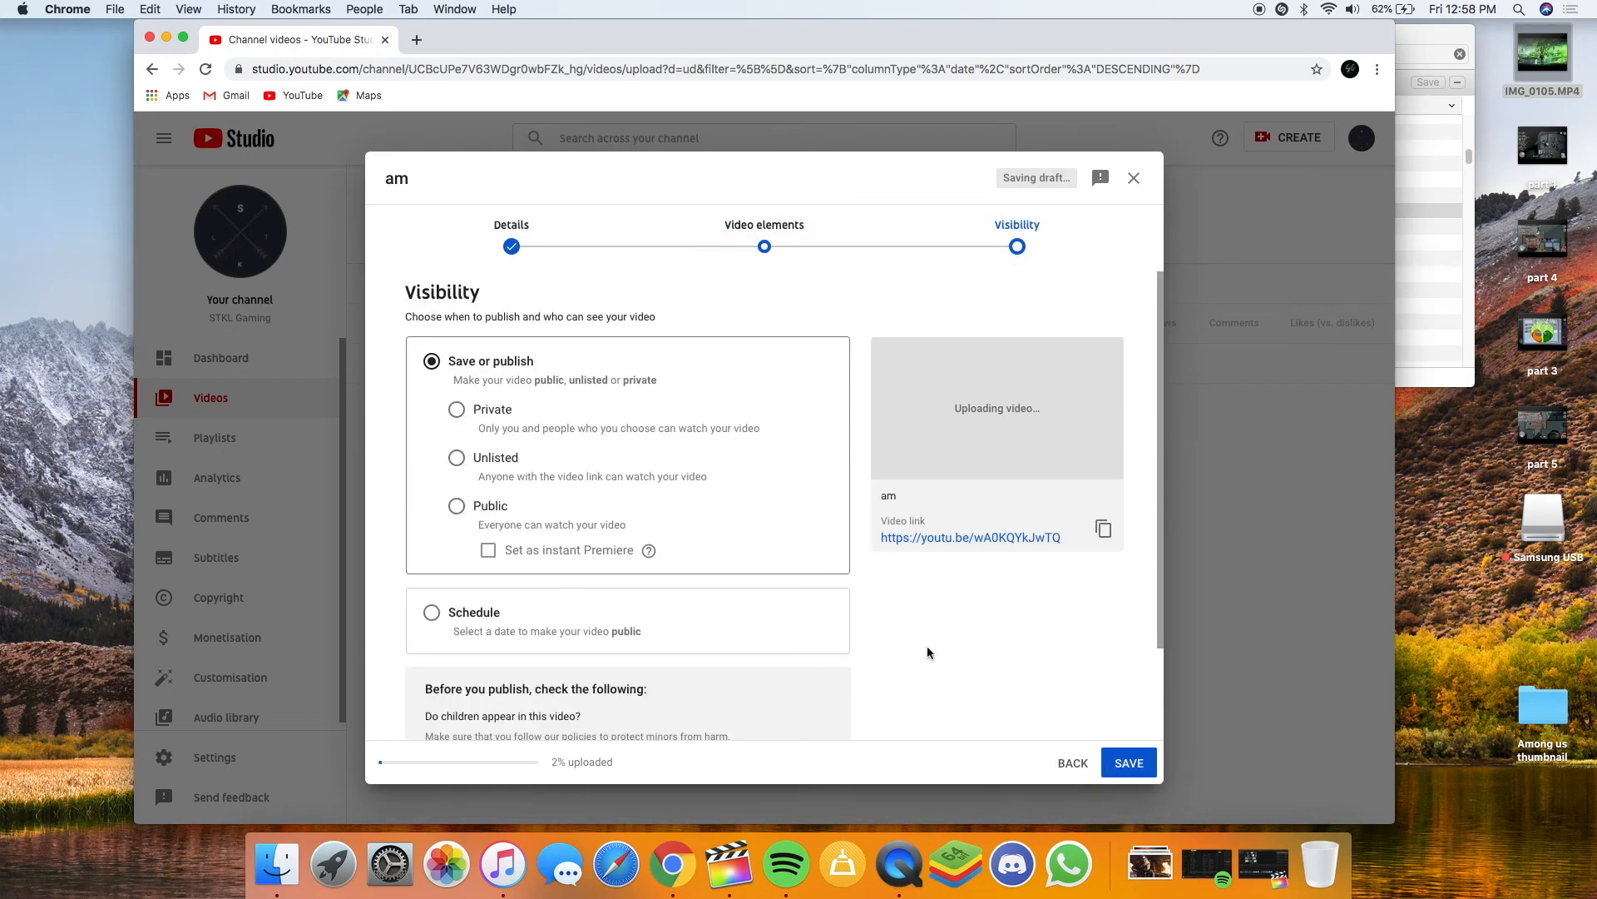
pyautogui.click(511, 231)
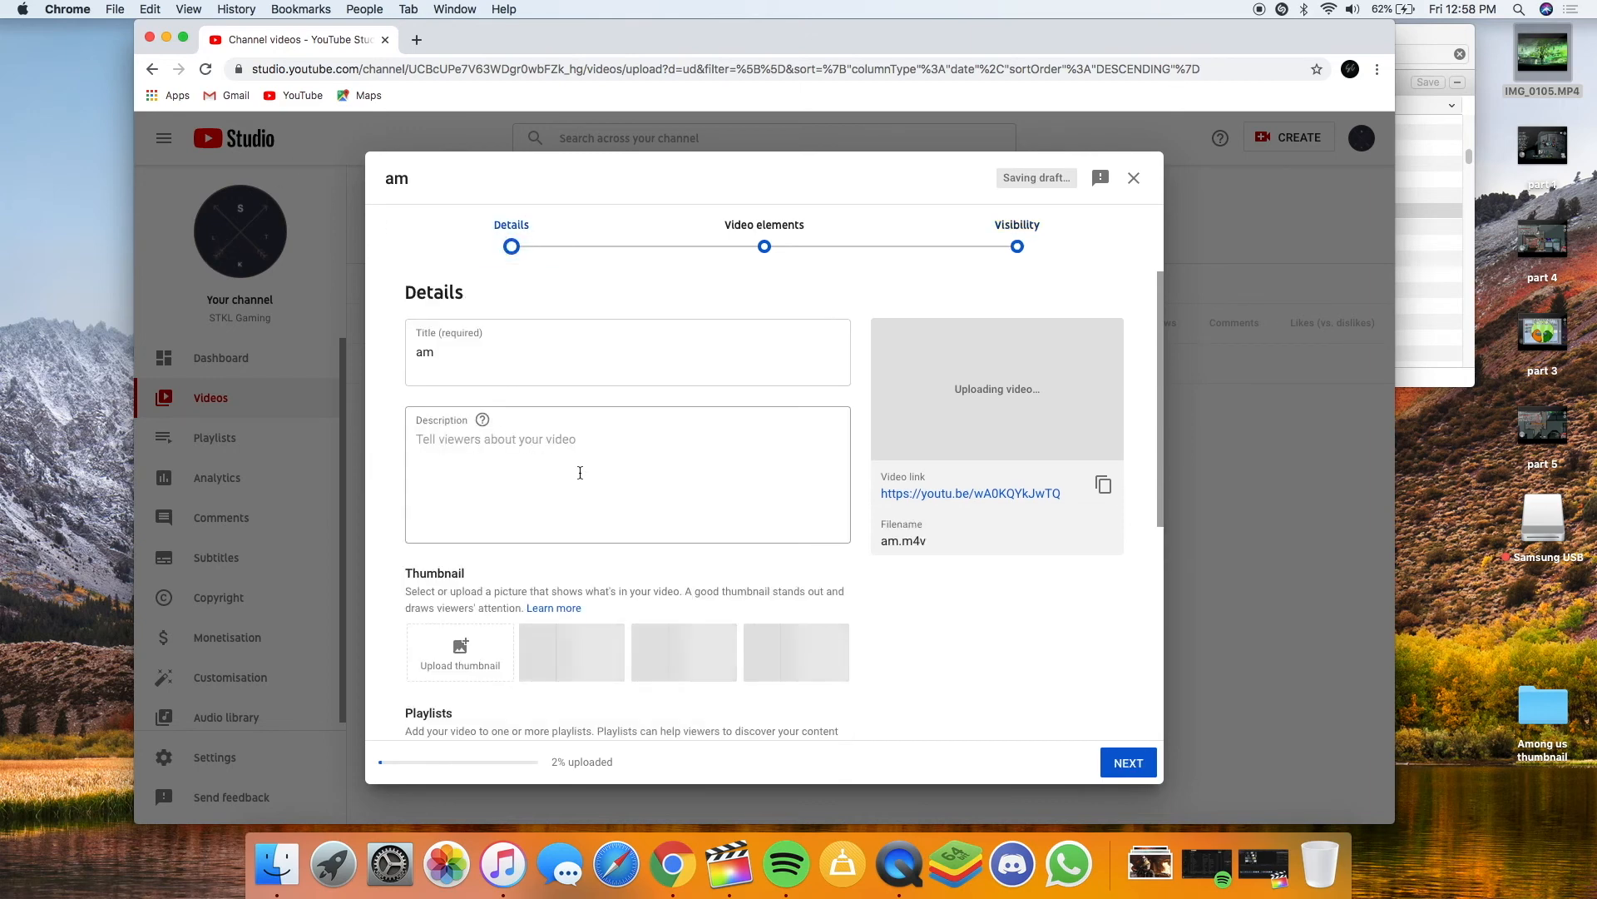